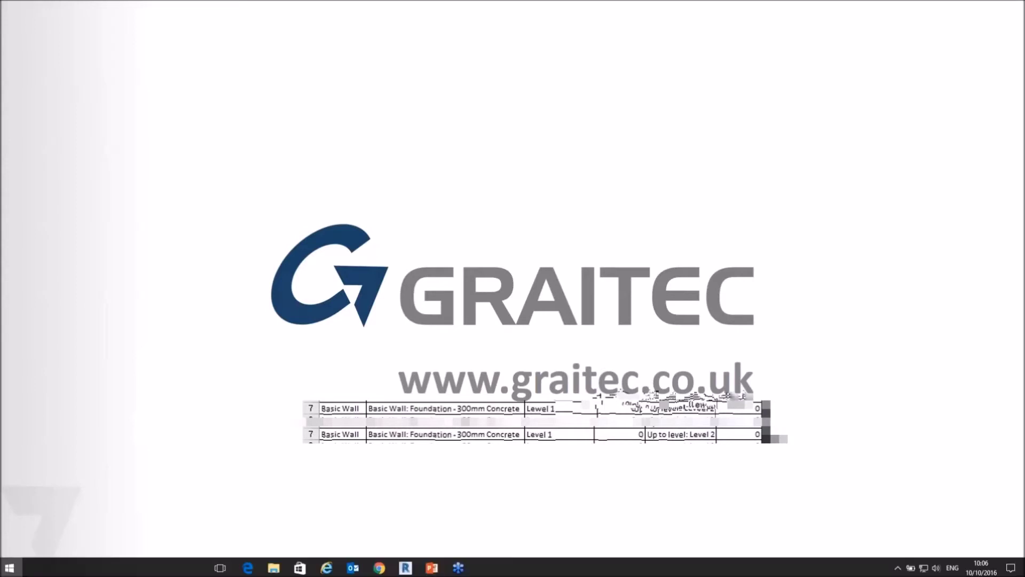
Switch to Revit and open the PowerPack ribbon customization settings.
{"action": "key", "text": "super"}
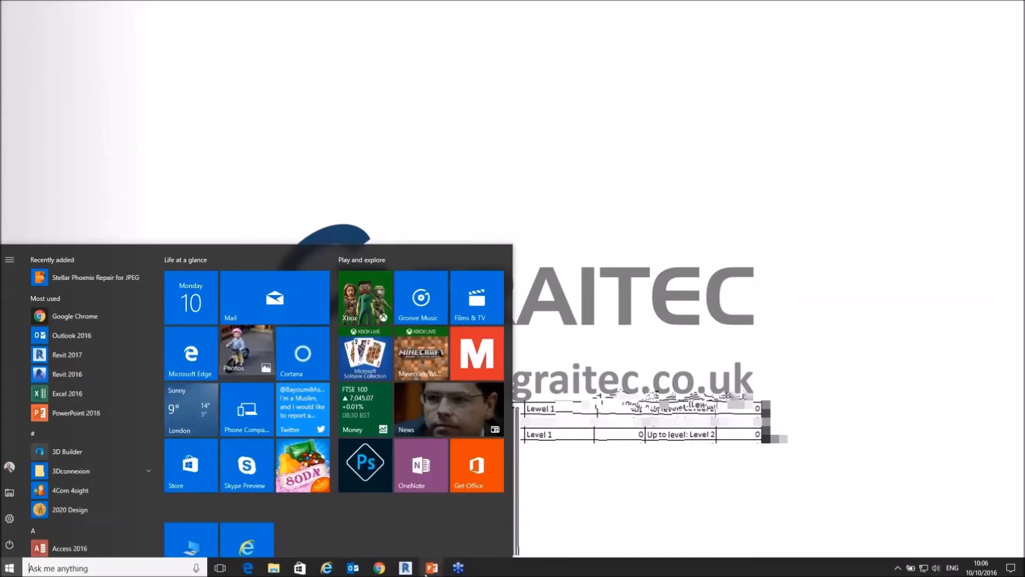
{"action": "left_click", "coordinate": [406, 568]}
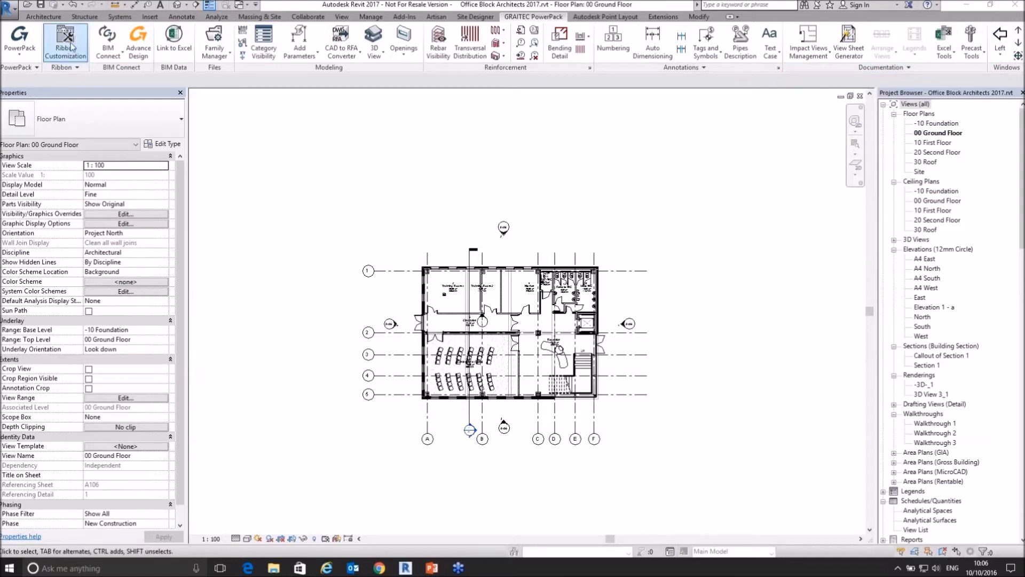
{"action": "left_click", "coordinate": [72, 46]}
{"action": "left_click_drag", "start_coordinate": [464, 93], "coordinate": [292, 67]}
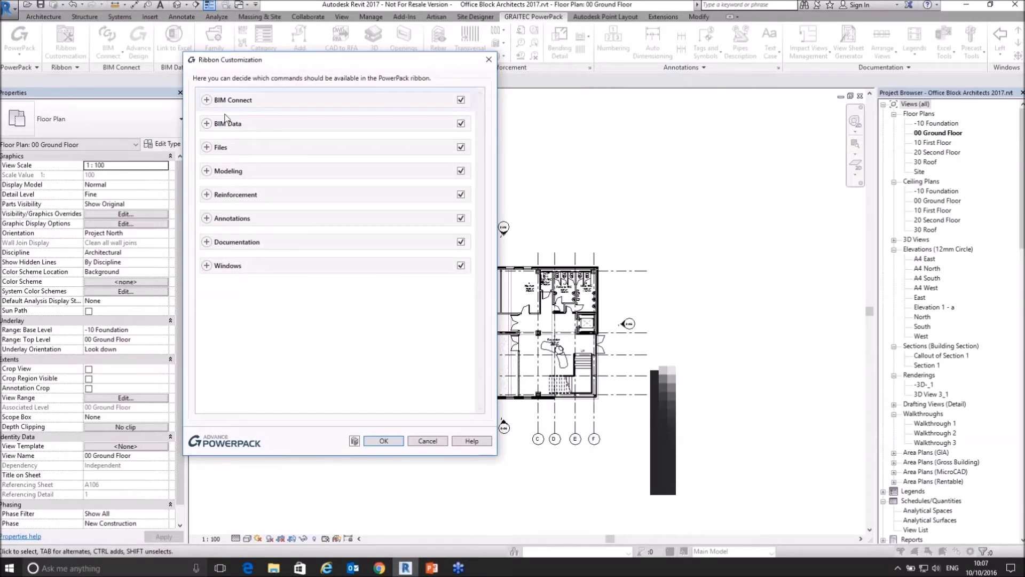
Review the BIM Connect, BIM Data and Reinforcement command groups, and remove the whole Reinforcement group from the PowerPack ribbon.
{"action": "left_click", "coordinate": [207, 100]}
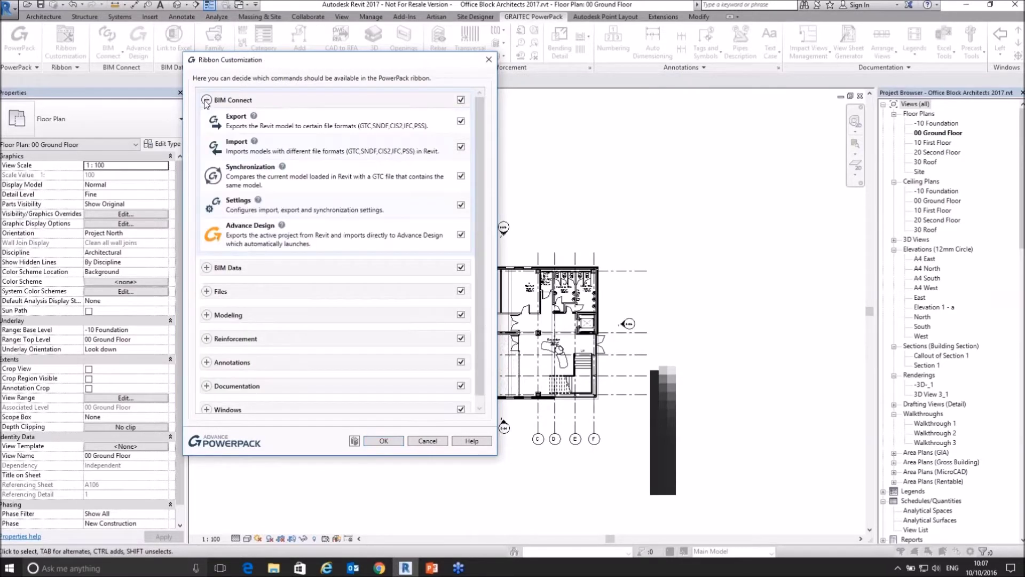
{"action": "left_click", "coordinate": [206, 267]}
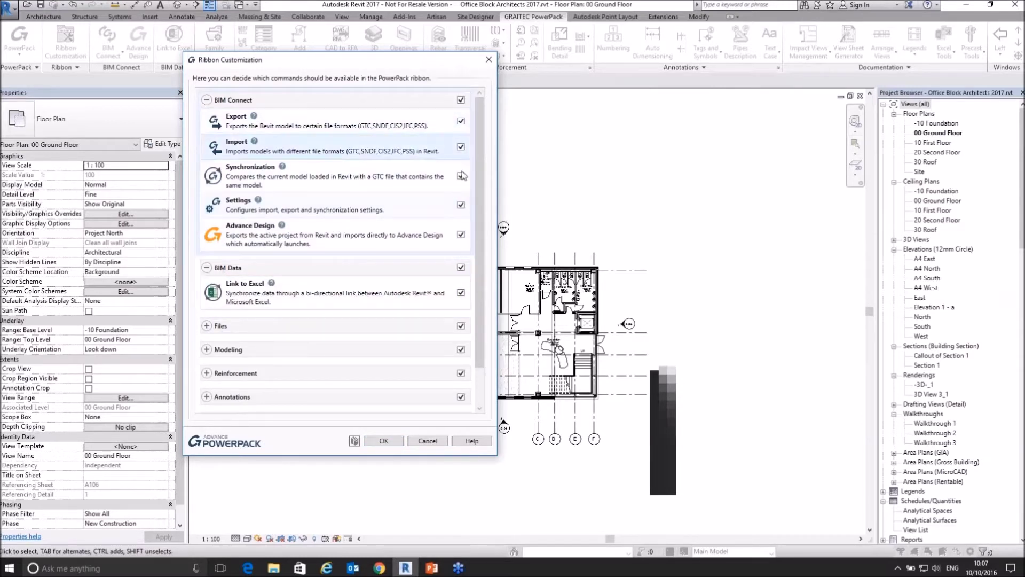
{"action": "left_click", "coordinate": [206, 100]}
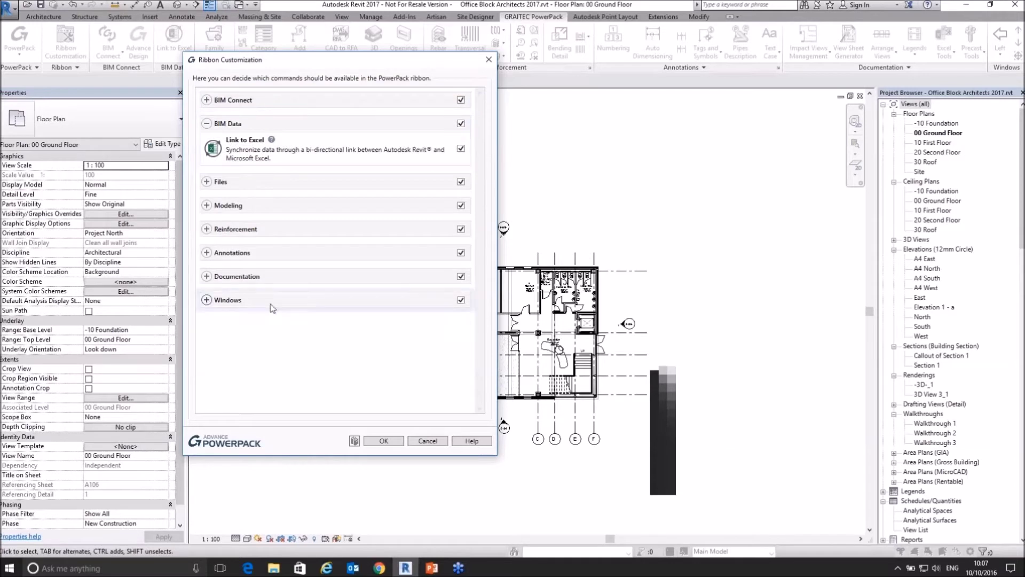
{"action": "left_click", "coordinate": [206, 230]}
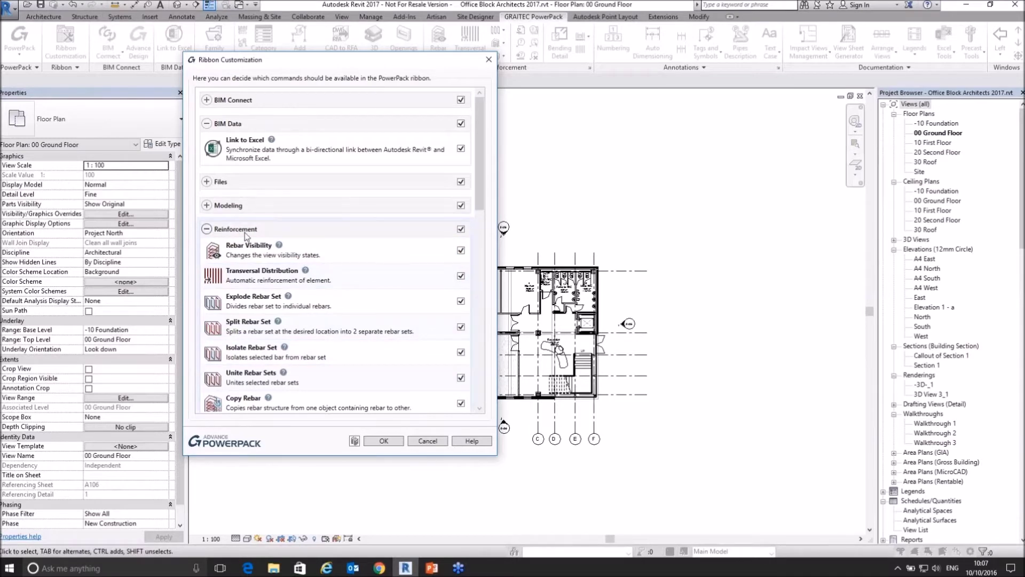
{"action": "left_click_drag", "start_coordinate": [305, 63], "coordinate": [307, 126]}
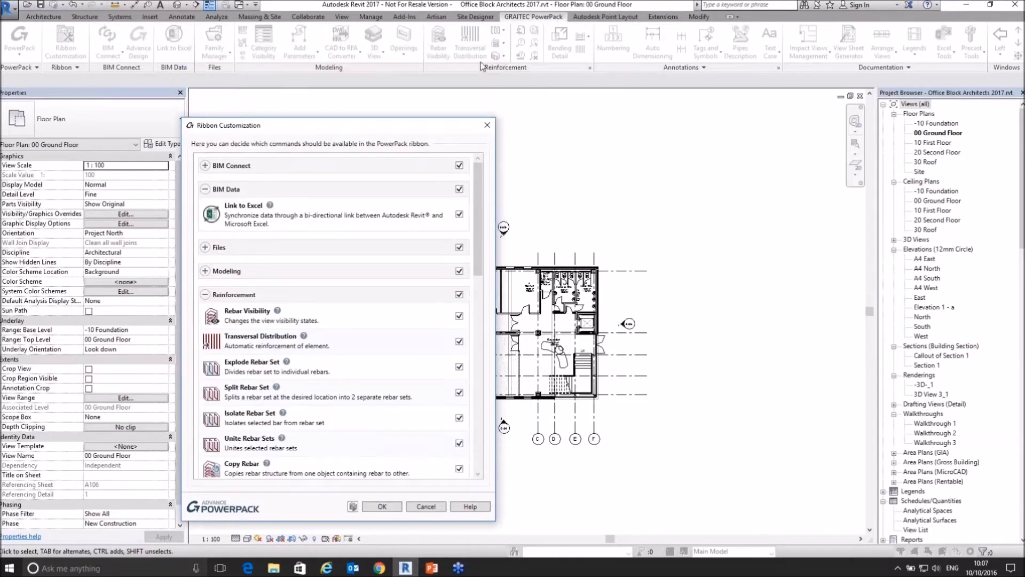
{"action": "left_click", "coordinate": [459, 294]}
{"action": "left_click", "coordinate": [395, 511]}
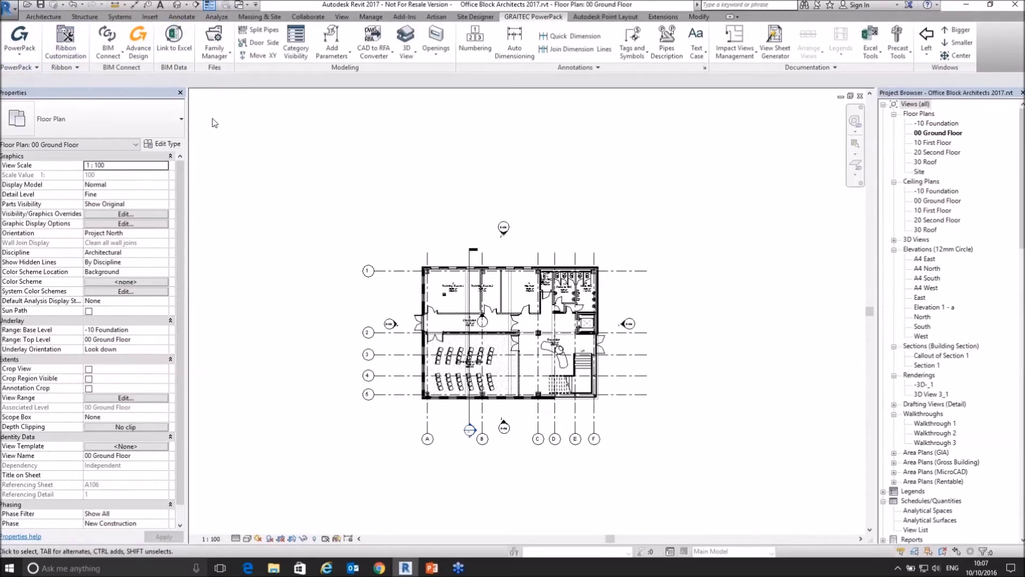
{"action": "left_click", "coordinate": [138, 49]}
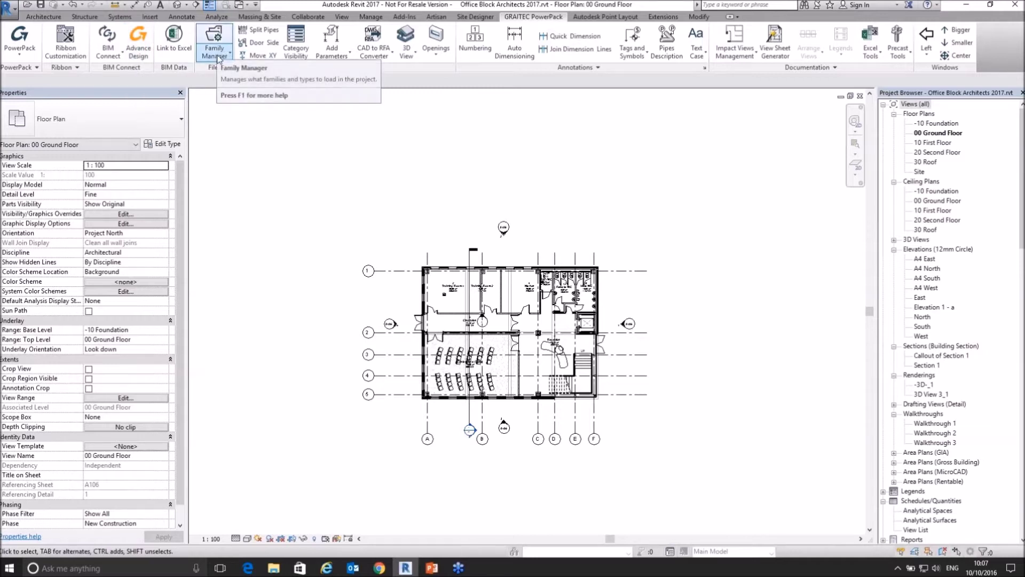
{"action": "left_click", "coordinate": [476, 57]}
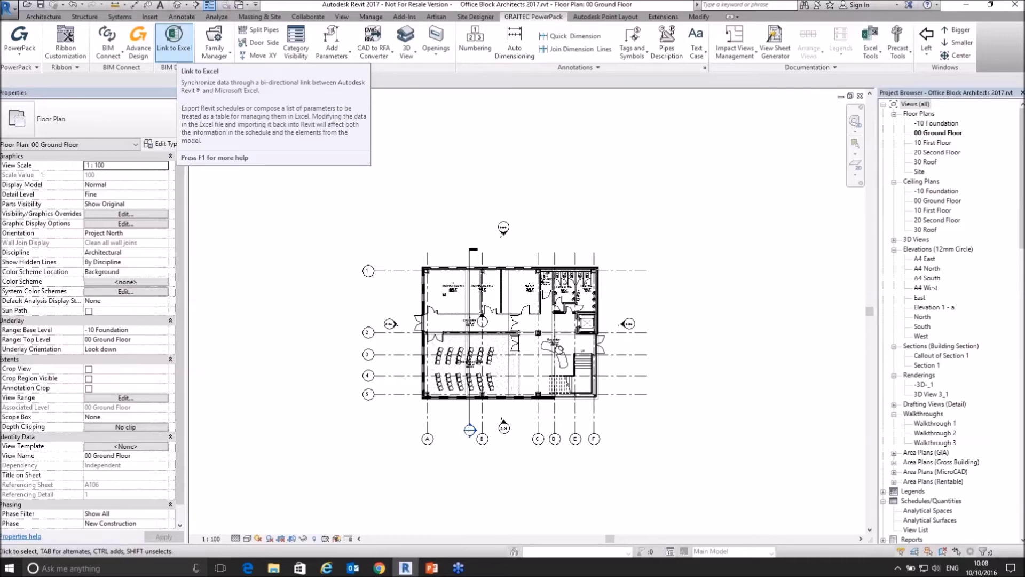
Open the Link to Excel manager and delete the existing Office Block Architects 2017 link.
{"action": "left_click", "coordinate": [180, 50]}
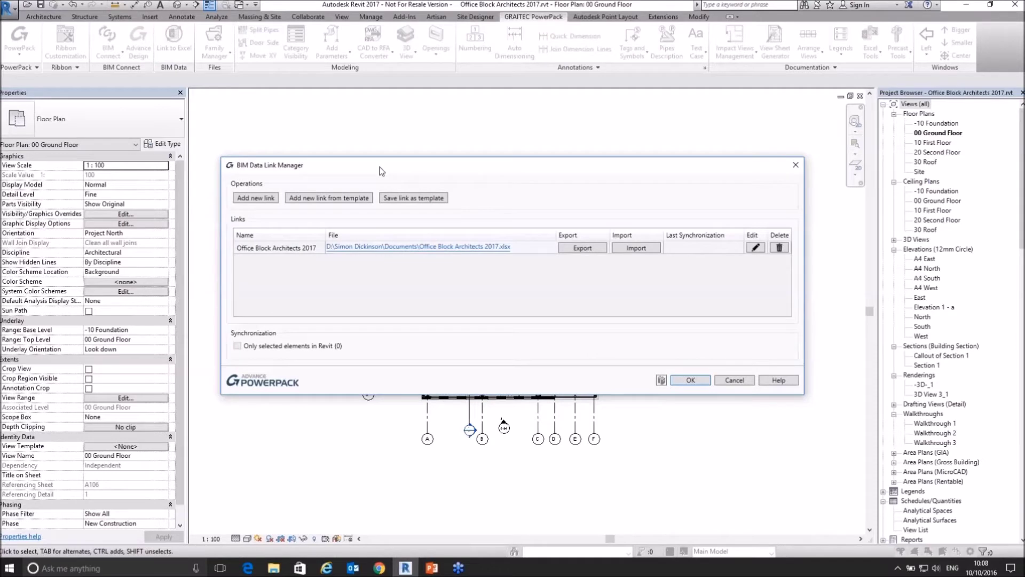
{"action": "left_click_drag", "start_coordinate": [381, 170], "coordinate": [392, 118]}
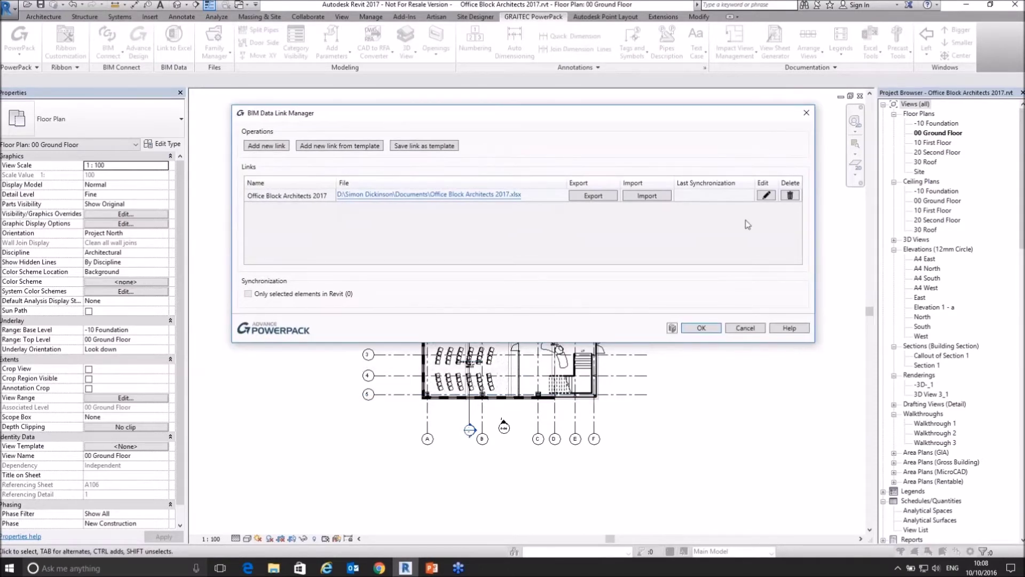
{"action": "left_click", "coordinate": [790, 196]}
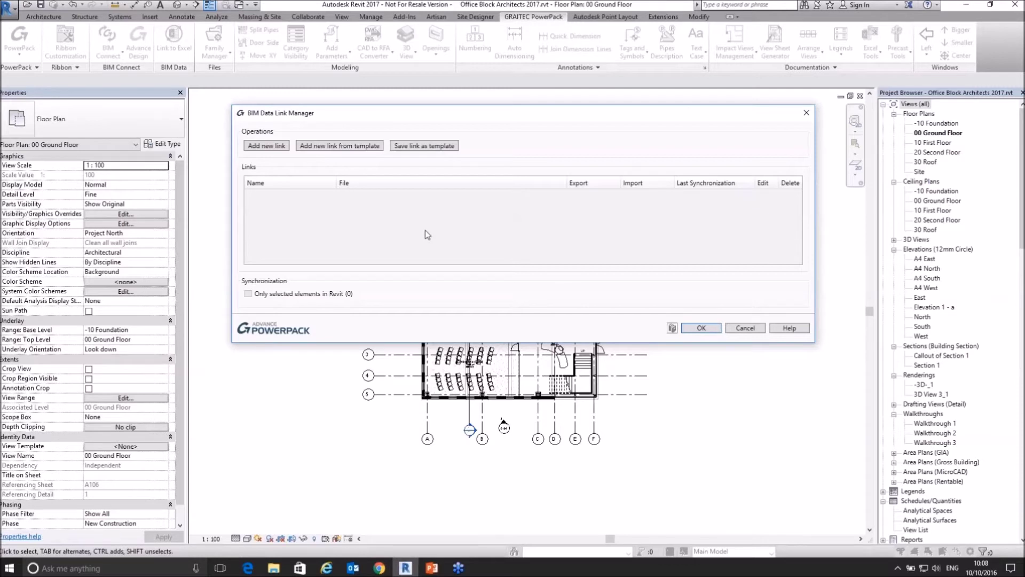
{"action": "left_click", "coordinate": [277, 146]}
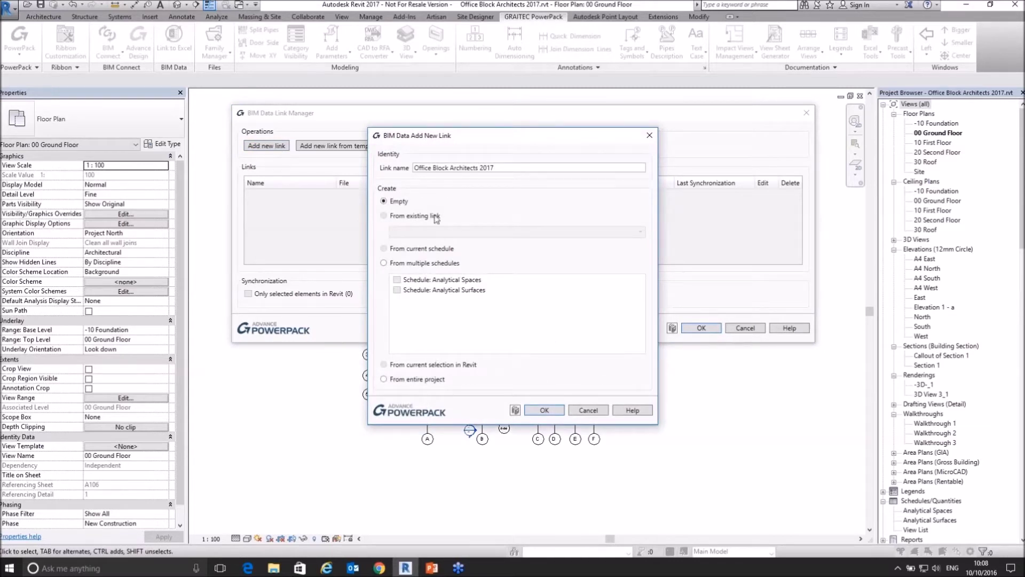
{"action": "left_click", "coordinate": [278, 193]}
{"action": "left_click", "coordinate": [285, 419]}
{"action": "left_click", "coordinate": [400, 263]}
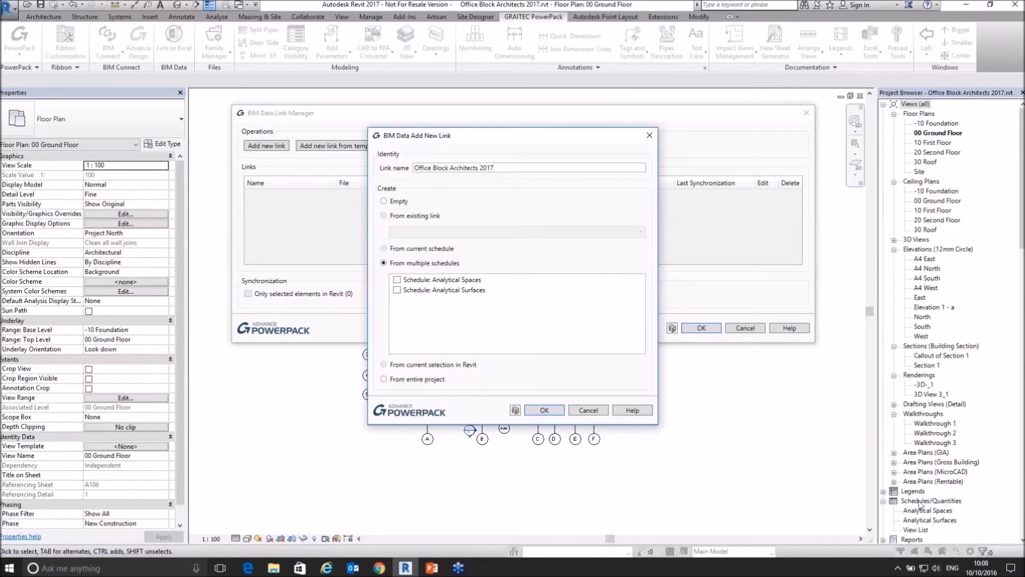
{"action": "left_click", "coordinate": [925, 520]}
{"action": "left_click", "coordinate": [398, 202]}
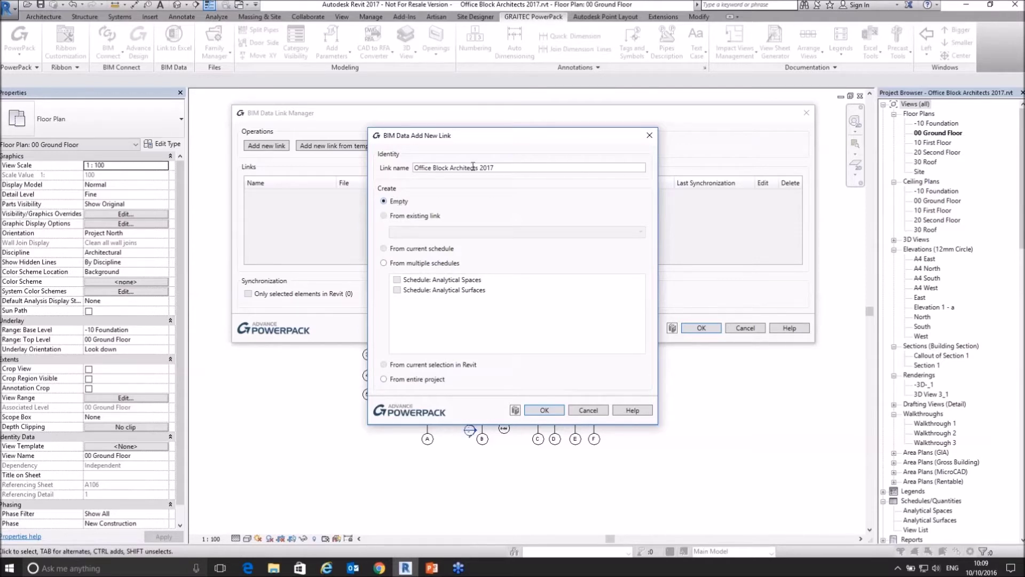
{"action": "left_click_drag", "start_coordinate": [505, 136], "coordinate": [503, 136]}
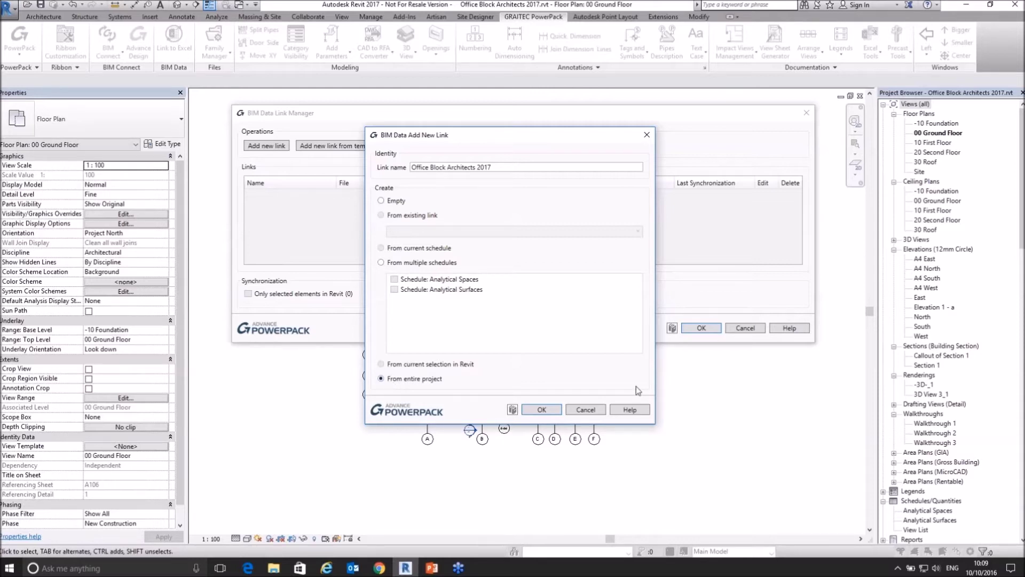
{"action": "left_click", "coordinate": [545, 410]}
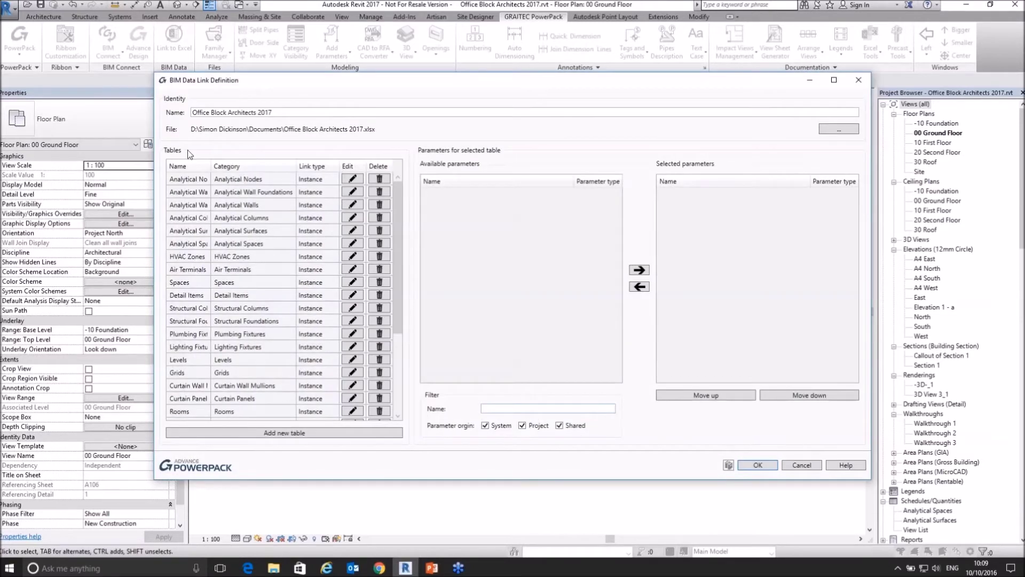
{"action": "mouse_move", "coordinate": [400, 198]}
{"action": "left_mouse_down"}
{"action": "mouse_move", "coordinate": [404, 267]}
{"action": "mouse_move", "coordinate": [414, 185]}
{"action": "left_mouse_up"}
{"action": "scroll", "coordinate": [412, 295], "scroll_direction": "down", "scroll_amount": 3}
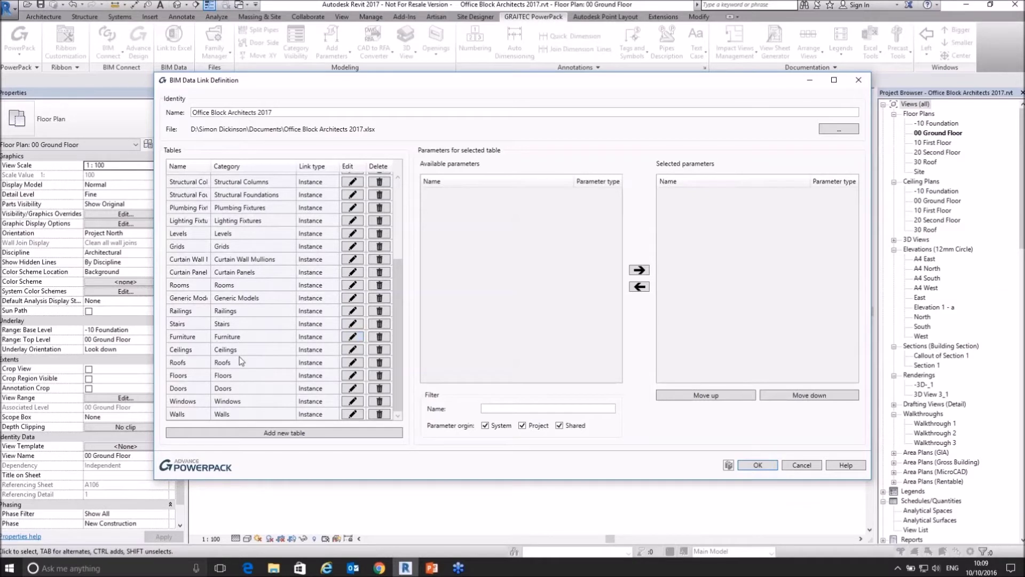
{"action": "left_click_drag", "start_coordinate": [396, 312], "coordinate": [398, 244]}
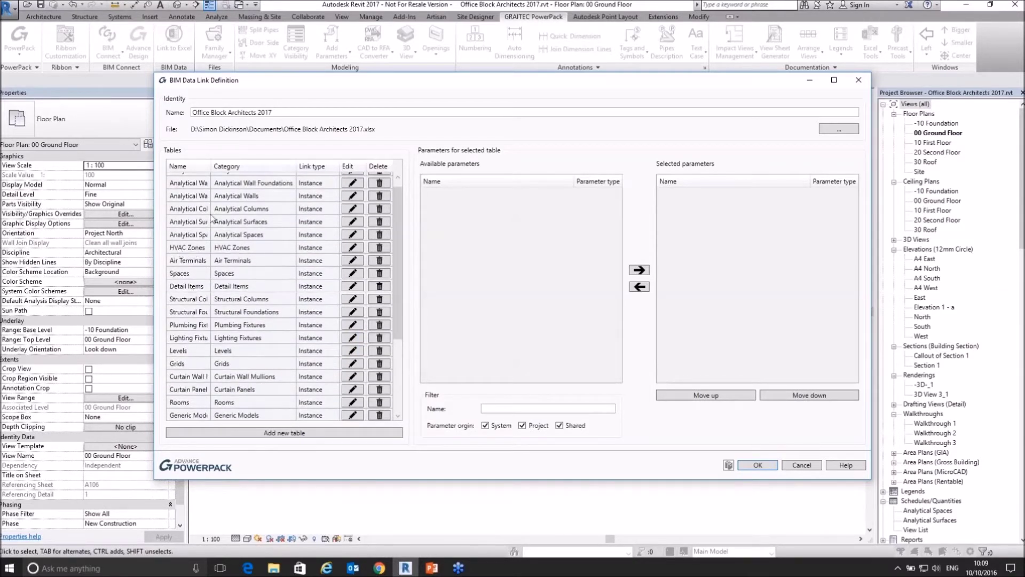
{"action": "left_click", "coordinate": [216, 262]}
{"action": "left_click", "coordinate": [798, 465]}
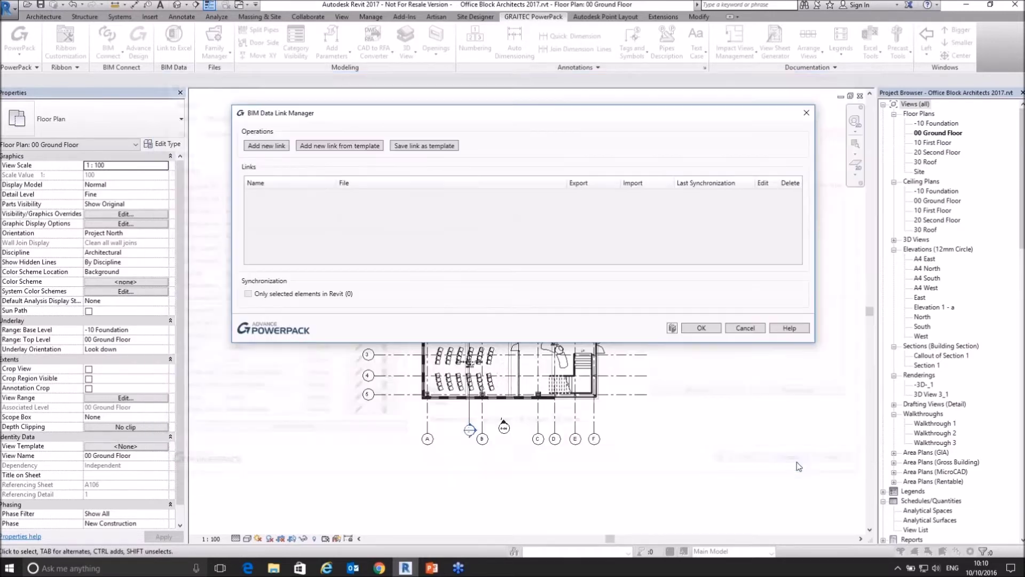
Create an empty Excel link named Office Block Architects 2017 and add an instance table named Rooms for the Rooms category.
{"action": "left_click", "coordinate": [267, 146]}
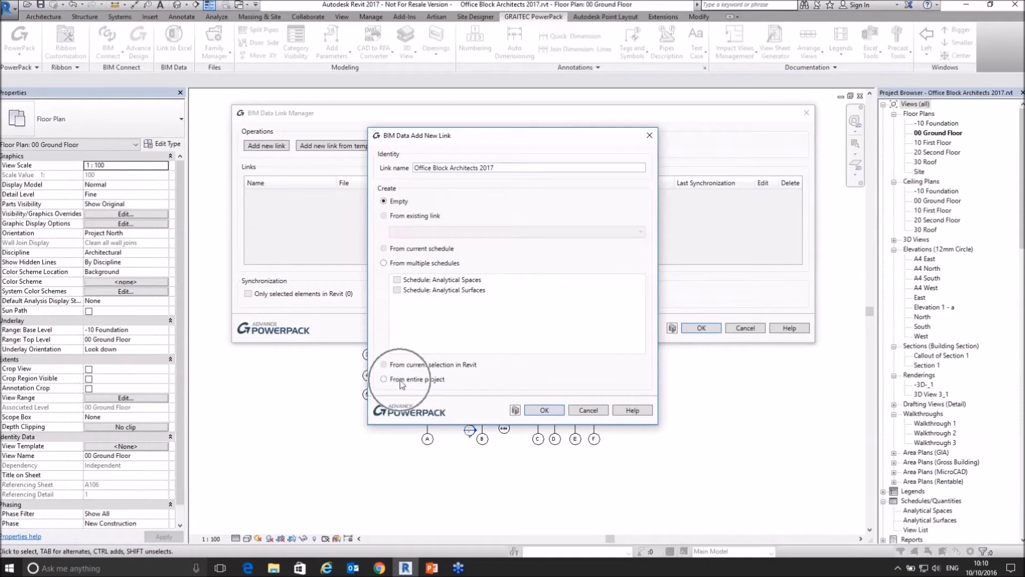
{"action": "left_click", "coordinate": [544, 410]}
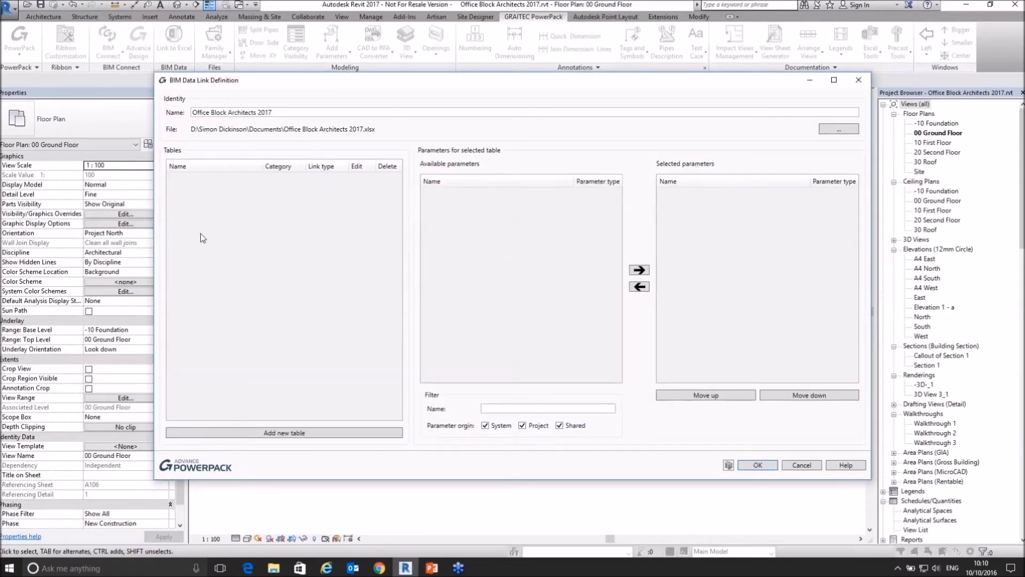
{"action": "left_click", "coordinate": [293, 436]}
{"action": "left_click_drag", "start_coordinate": [514, 229], "coordinate": [438, 155]}
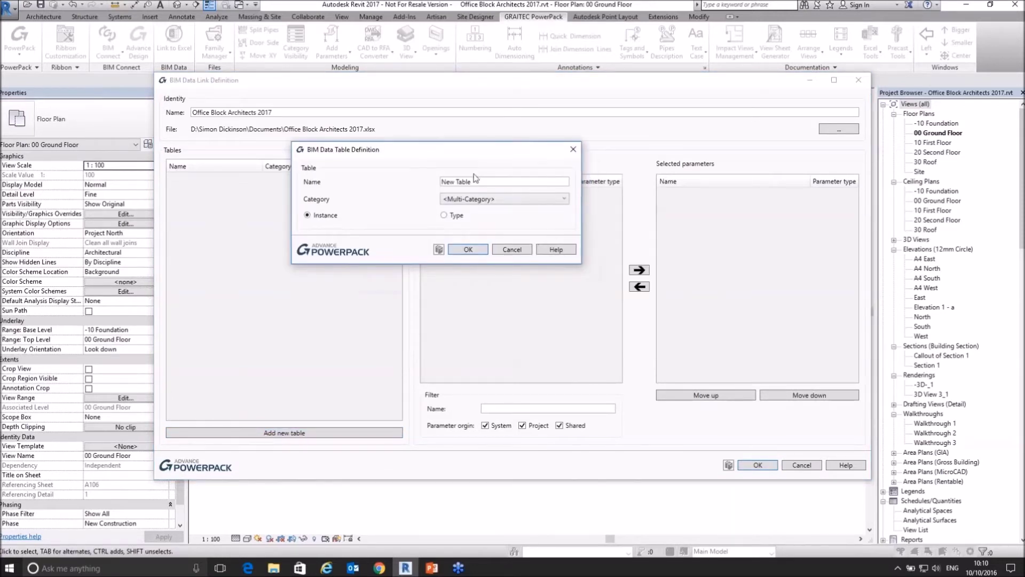
{"action": "left_click", "coordinate": [563, 199]}
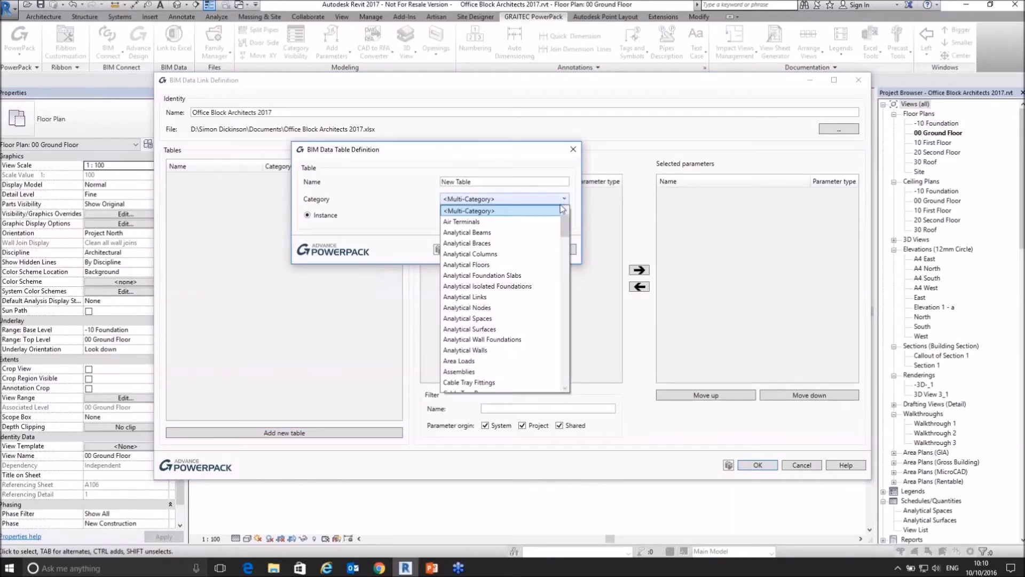
{"action": "left_click_drag", "start_coordinate": [564, 223], "coordinate": [569, 344]}
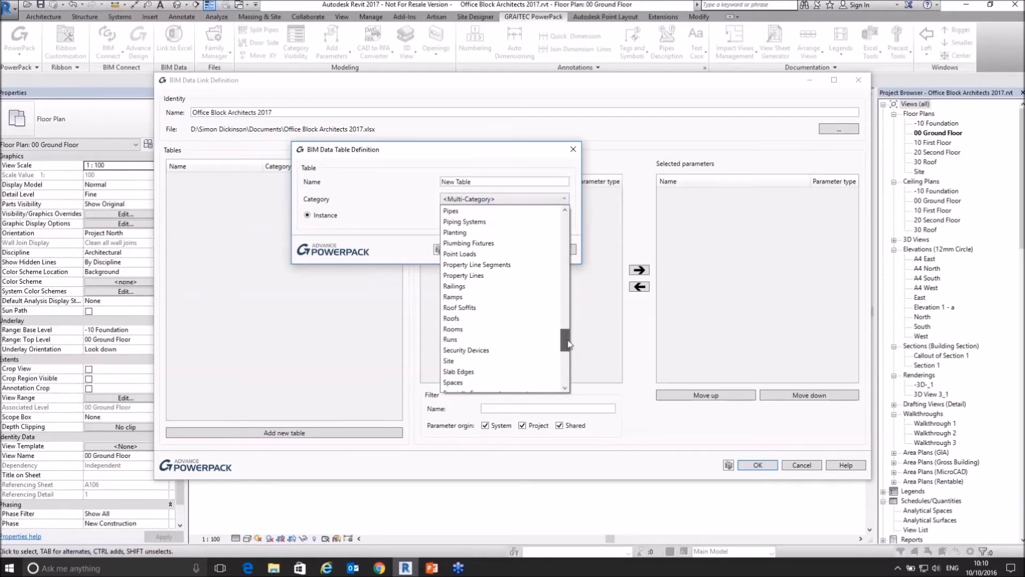
{"action": "left_click", "coordinate": [469, 329]}
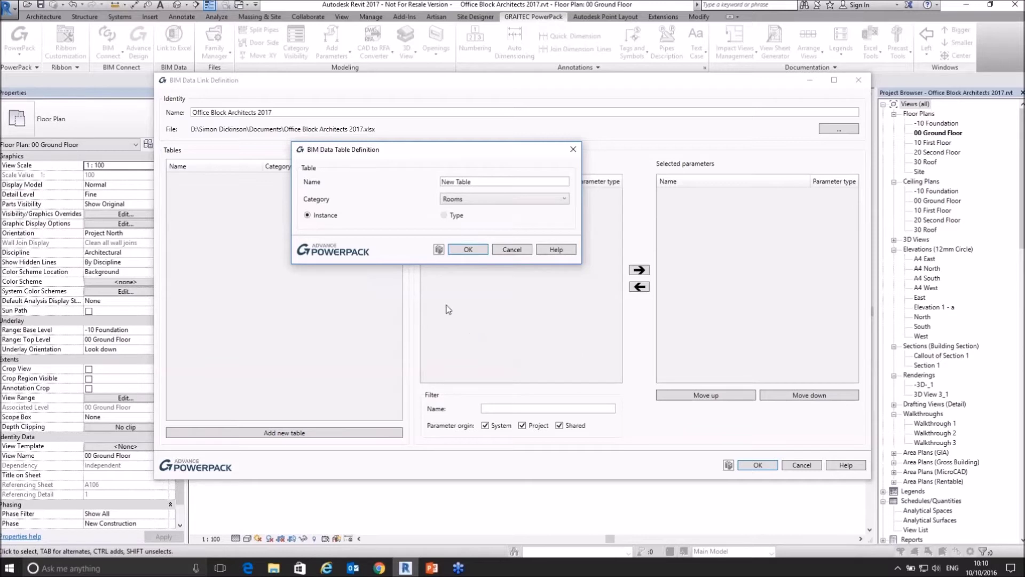
{"action": "left_click_drag", "start_coordinate": [497, 180], "coordinate": [409, 182]}
{"action": "type", "text": "Rooms"}
{"action": "left_click", "coordinate": [468, 250]}
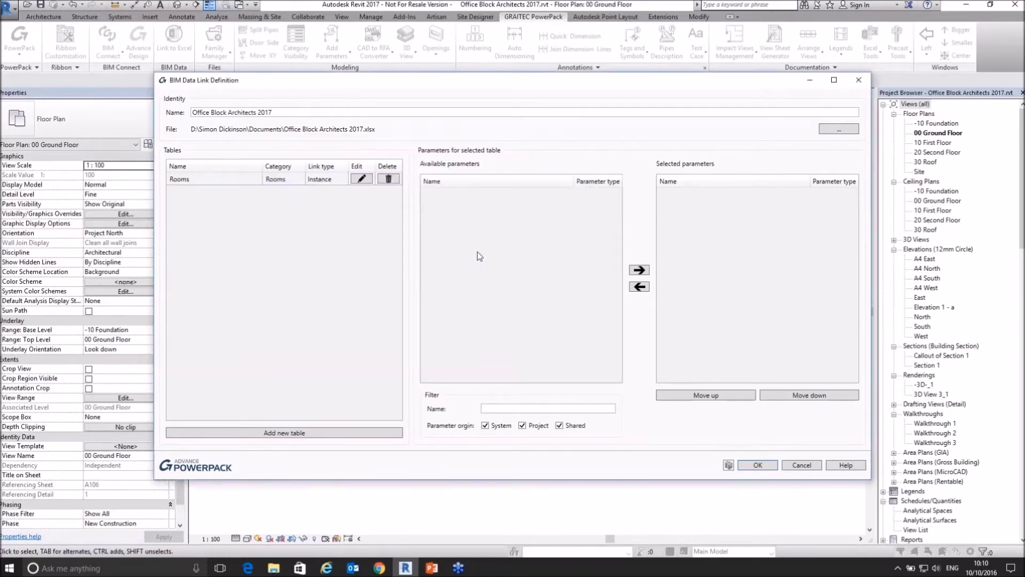
Add the Name, Number and Area parameters to the Rooms table's selected parameters.
{"action": "left_click", "coordinate": [213, 180]}
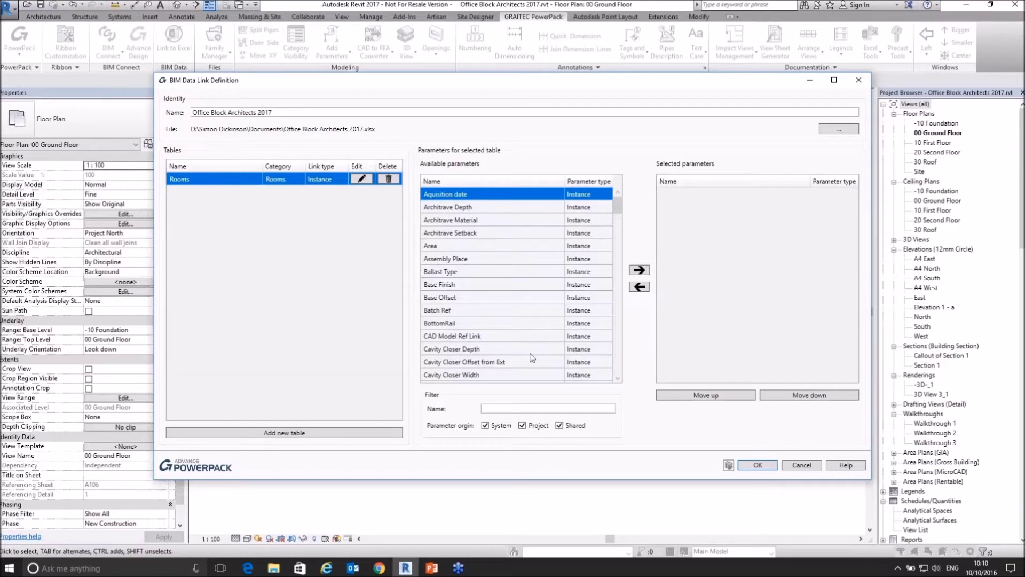
{"action": "left_click_drag", "start_coordinate": [619, 203], "coordinate": [613, 315]}
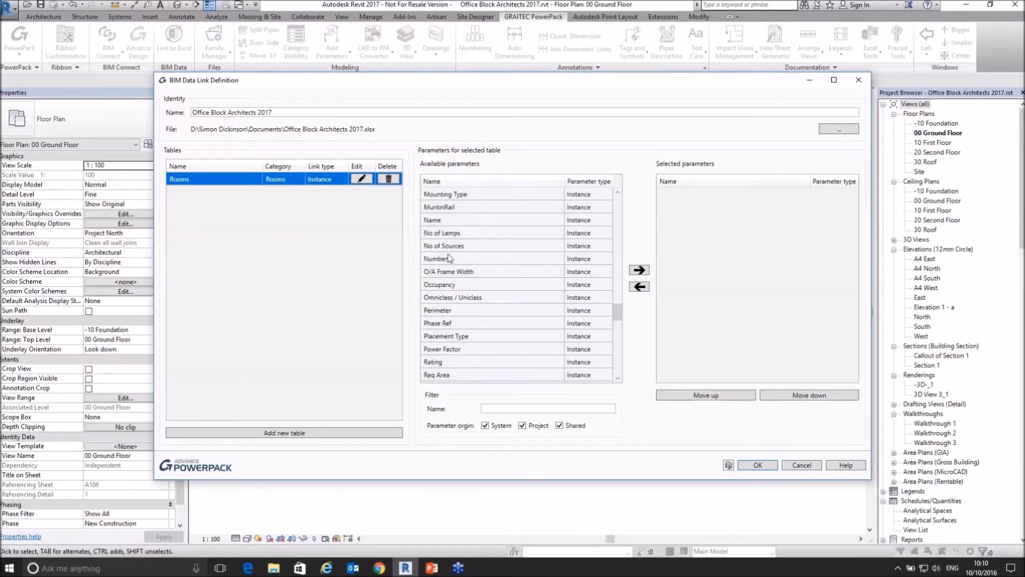
{"action": "double_click", "coordinate": [445, 224]}
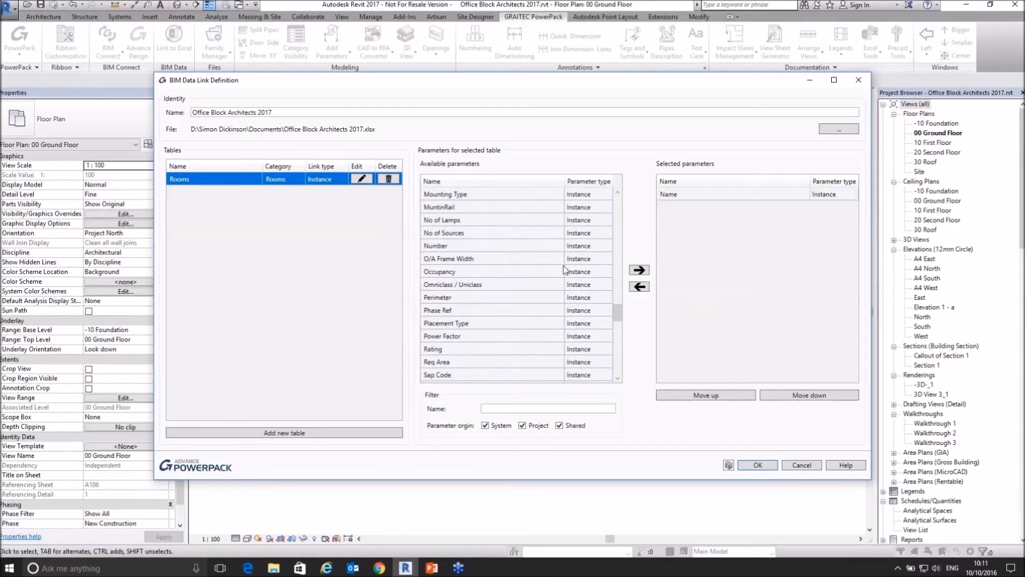
{"action": "double_click", "coordinate": [449, 246]}
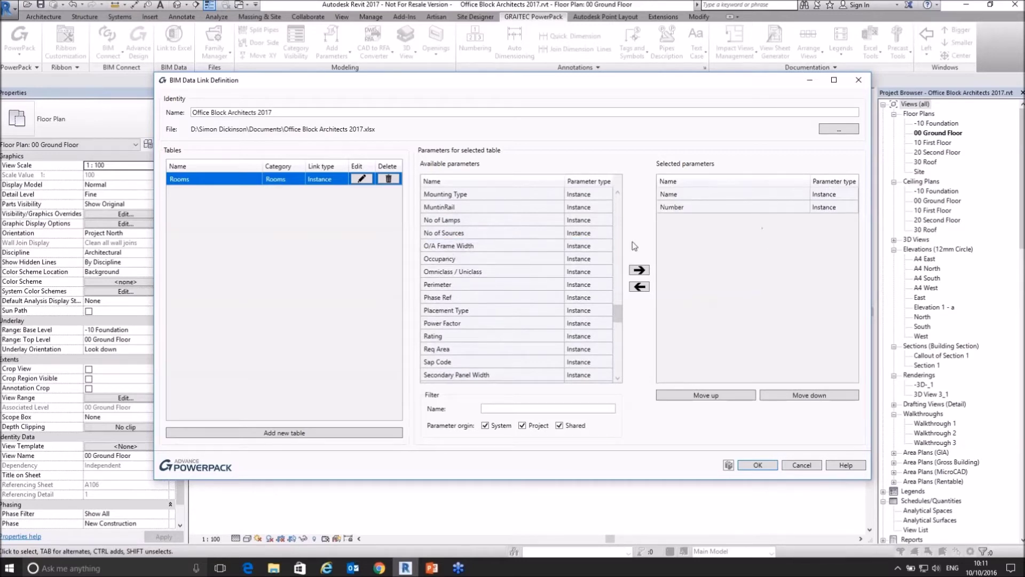
{"action": "left_click_drag", "start_coordinate": [619, 314], "coordinate": [626, 207]}
{"action": "double_click", "coordinate": [446, 246]}
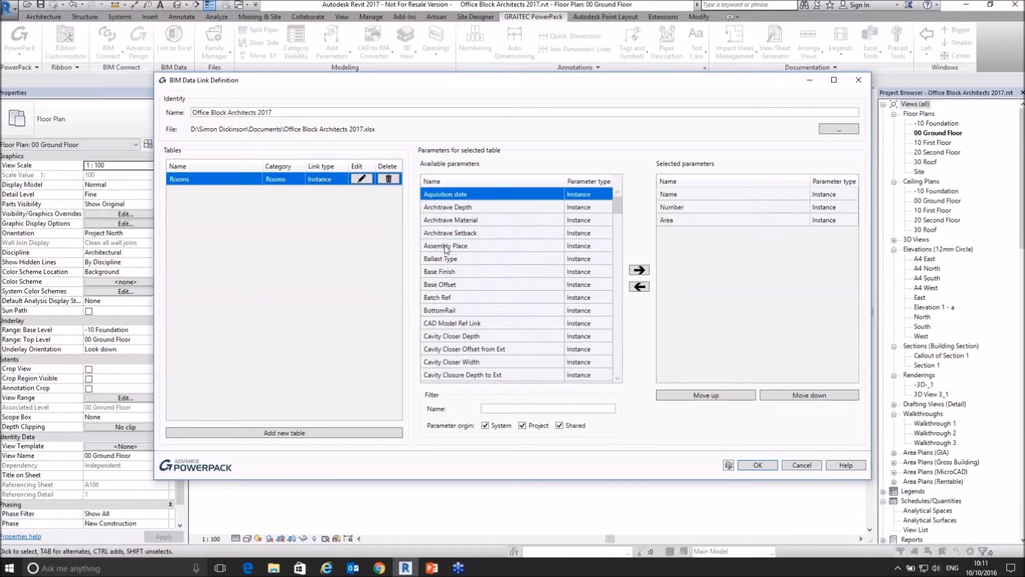
{"action": "left_click", "coordinate": [718, 207]}
Filter the available parameters for Volume, add it to the Rooms table's selected parameters and confirm the link definition.
{"action": "left_click", "coordinate": [509, 408]}
{"action": "type", "text": "Volume"}
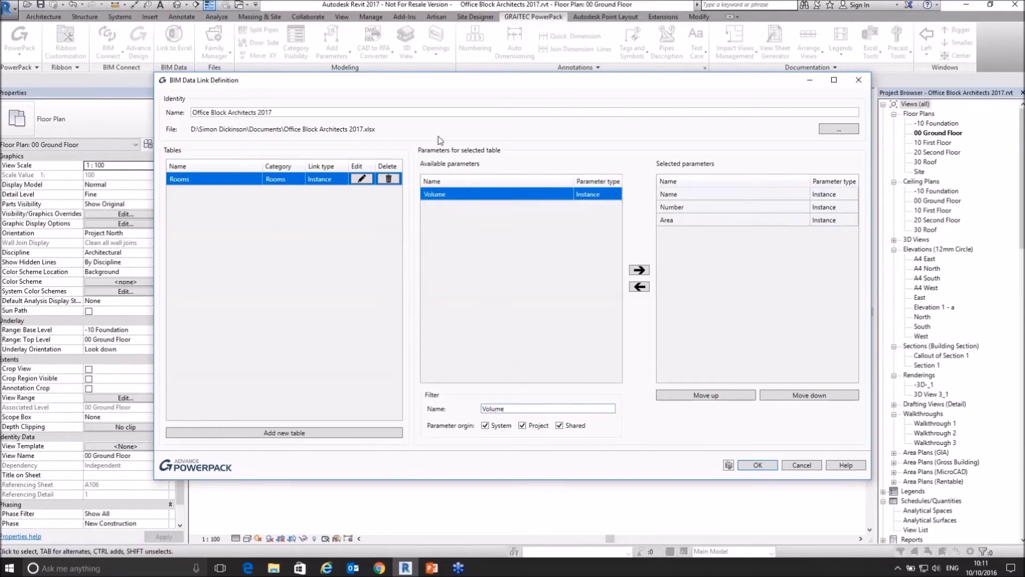
{"action": "double_click", "coordinate": [439, 195]}
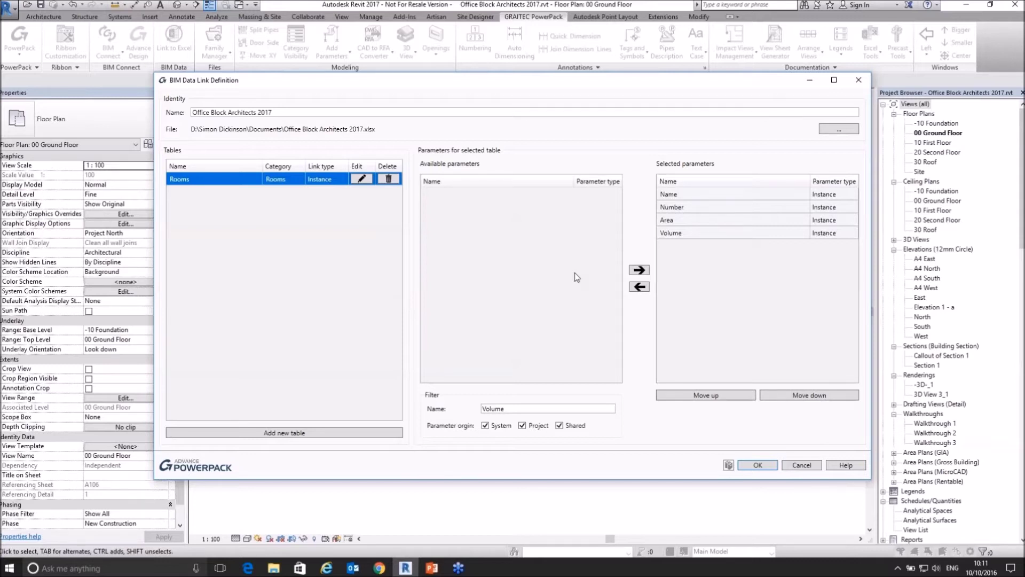
{"action": "left_click", "coordinate": [758, 464]}
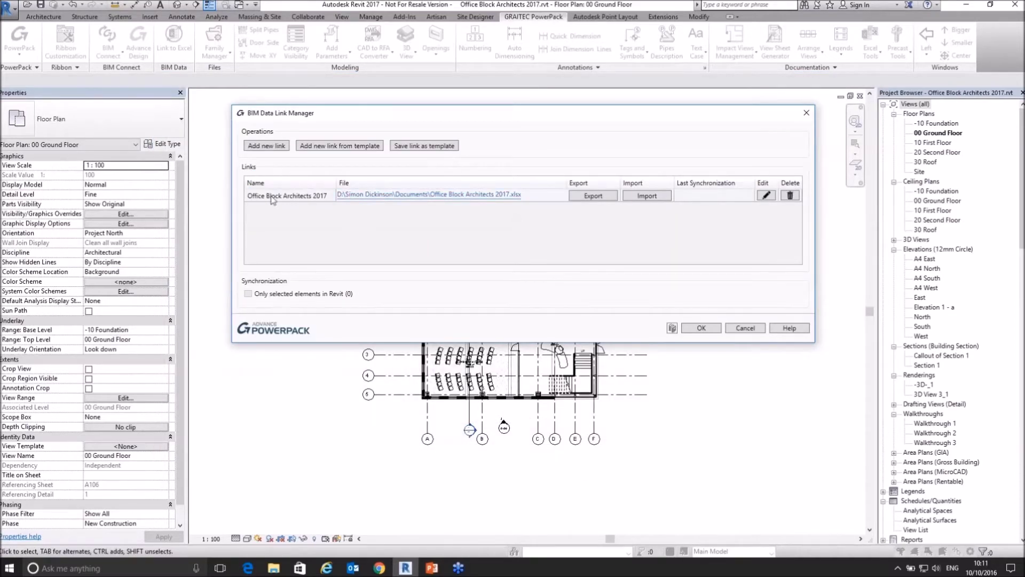
Export the Office Block Architects 2017 link and open Office Block Architects 2017.xlsx from the Documents folder in Excel.
{"action": "left_click", "coordinate": [462, 198]}
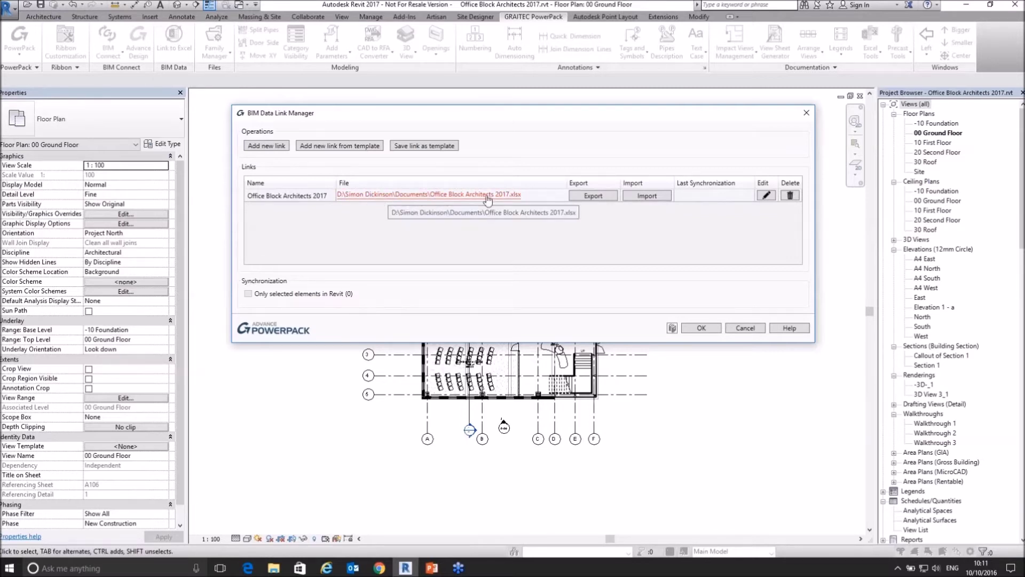
{"action": "left_click", "coordinate": [593, 196]}
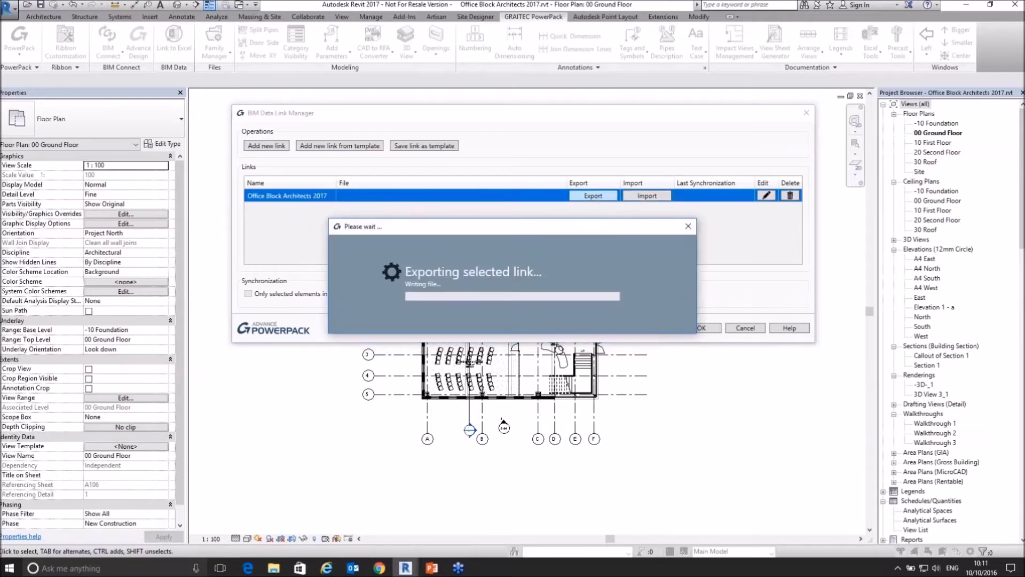
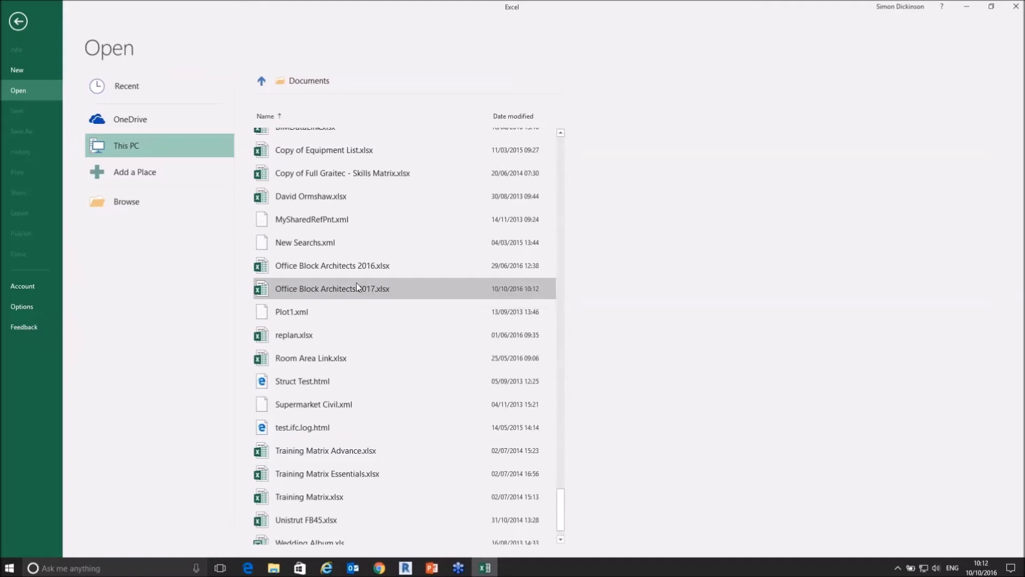
{"action": "left_click", "coordinate": [359, 289]}
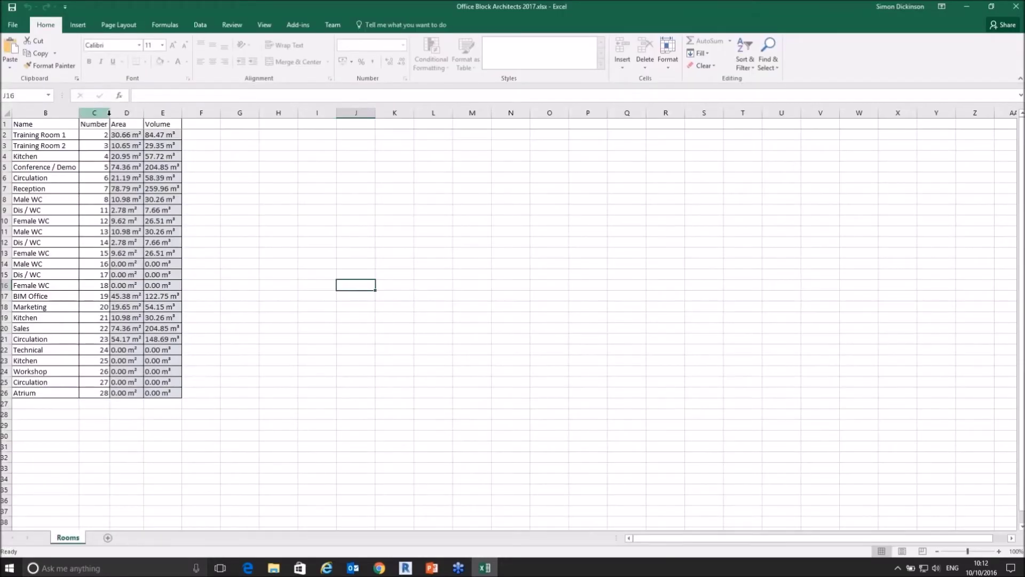
Examine the exported Rooms sheet's names, numbers, areas and volumes, including the Dis / WC and Technical rooms.
{"action": "left_click", "coordinate": [7, 113]}
{"action": "left_click", "coordinate": [79, 113]}
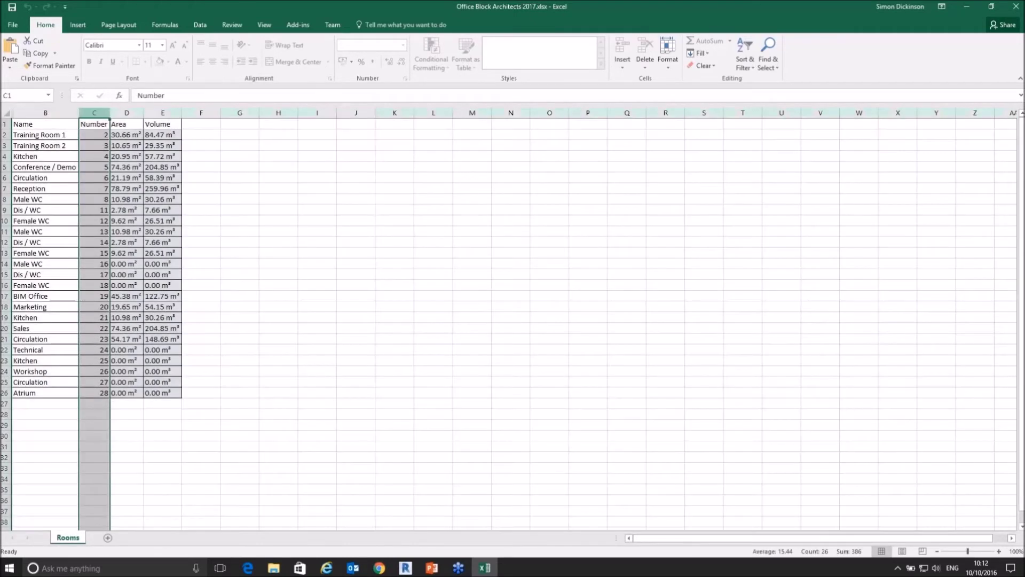
{"action": "left_click", "coordinate": [49, 137]}
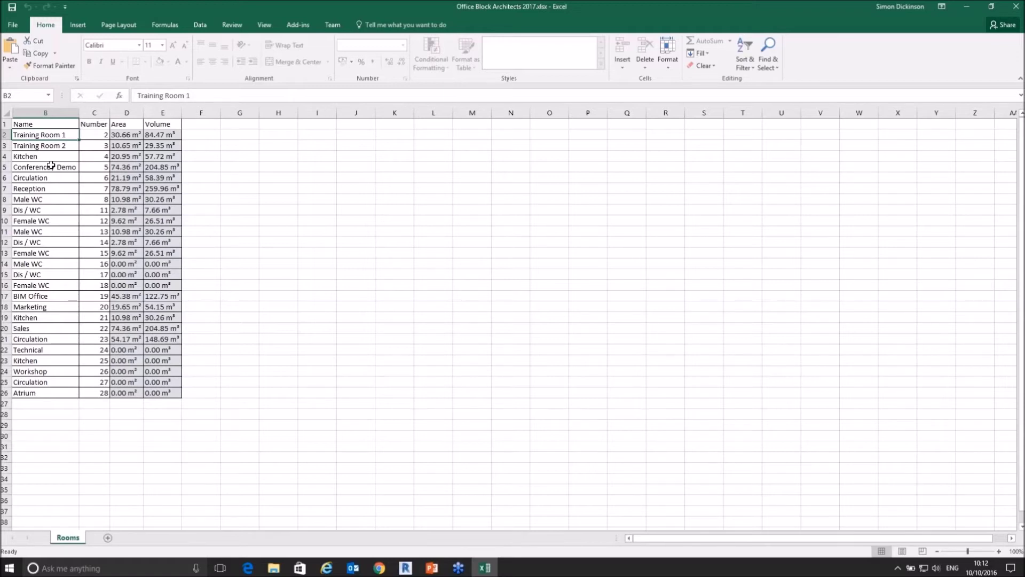
{"action": "left_click", "coordinate": [122, 265]}
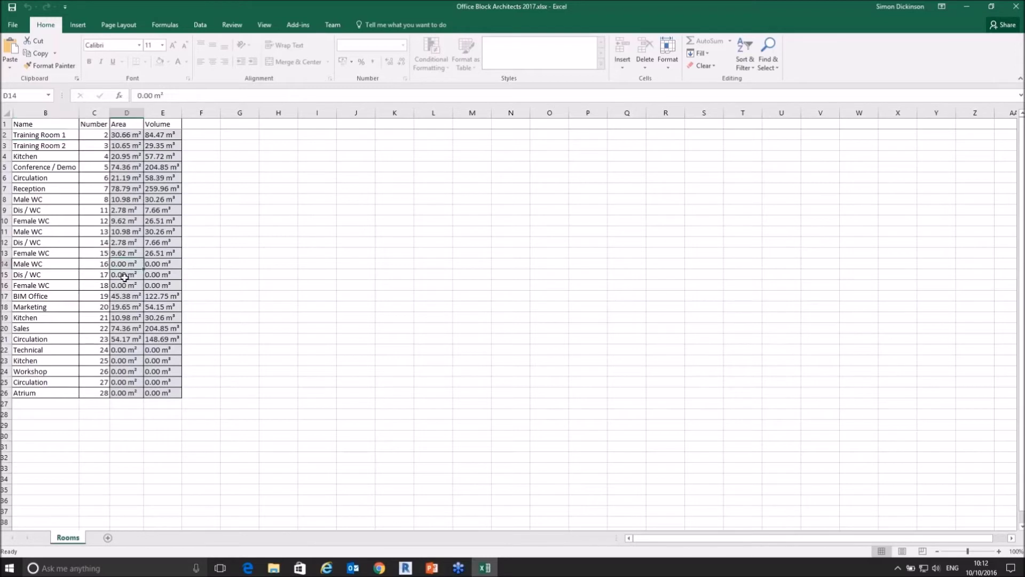
{"action": "left_click", "coordinate": [57, 276]}
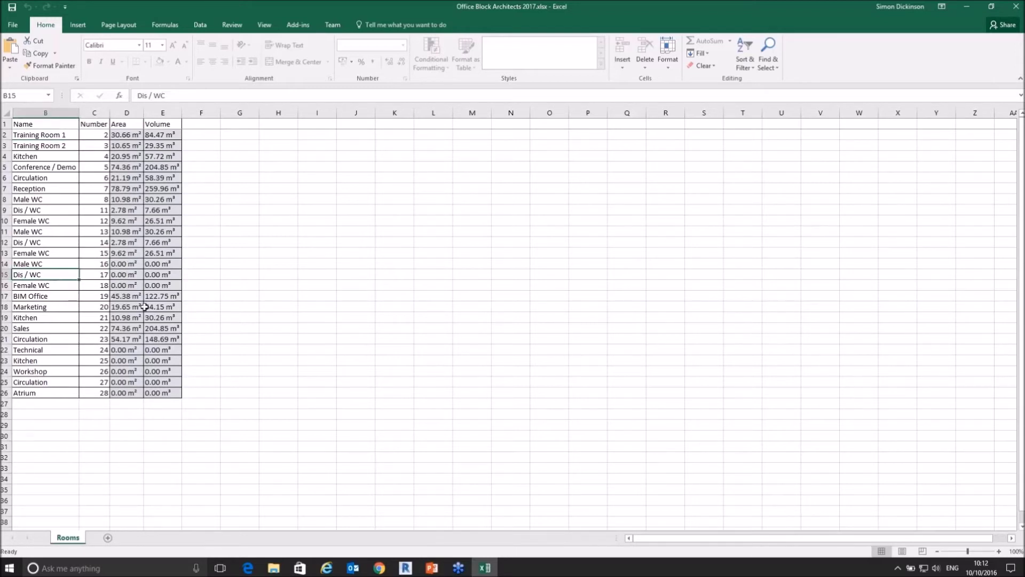
{"action": "left_click", "coordinate": [58, 352]}
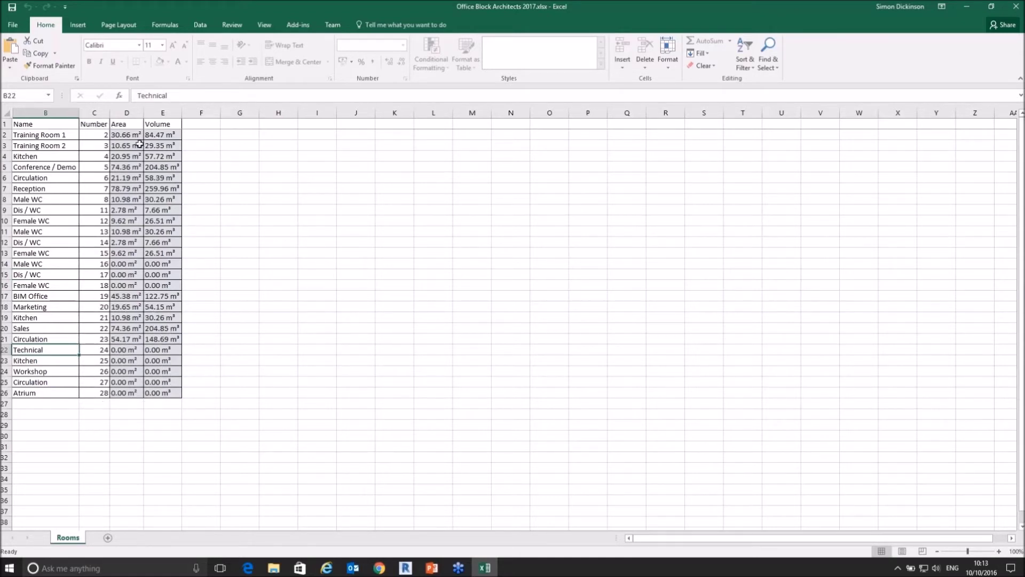
Try to clear and edit Training Room 1's number in C2, and to edit its name in B2.
{"action": "left_click", "coordinate": [98, 135]}
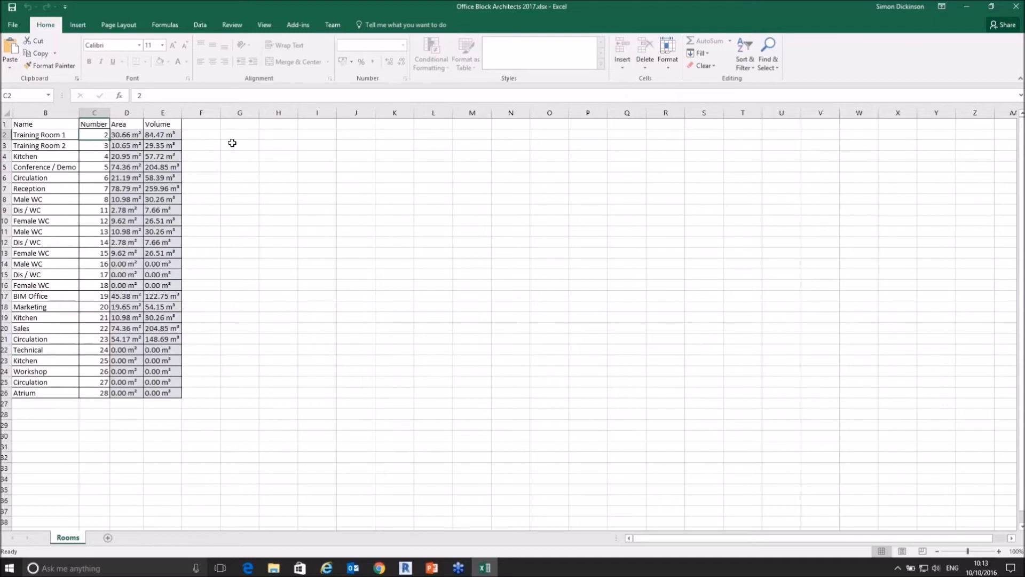
{"action": "key", "text": "Delete"}
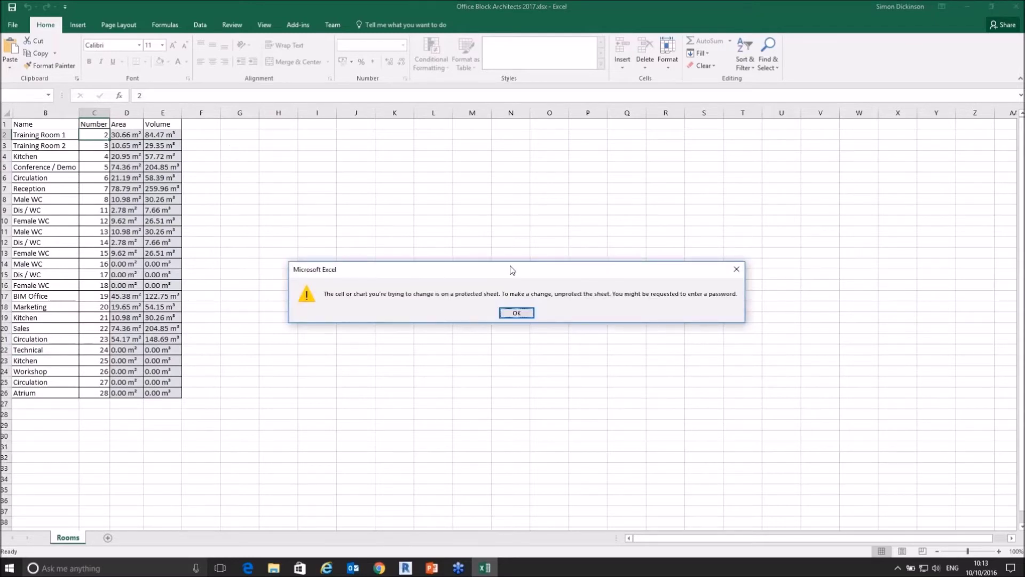
{"action": "left_click", "coordinate": [517, 314]}
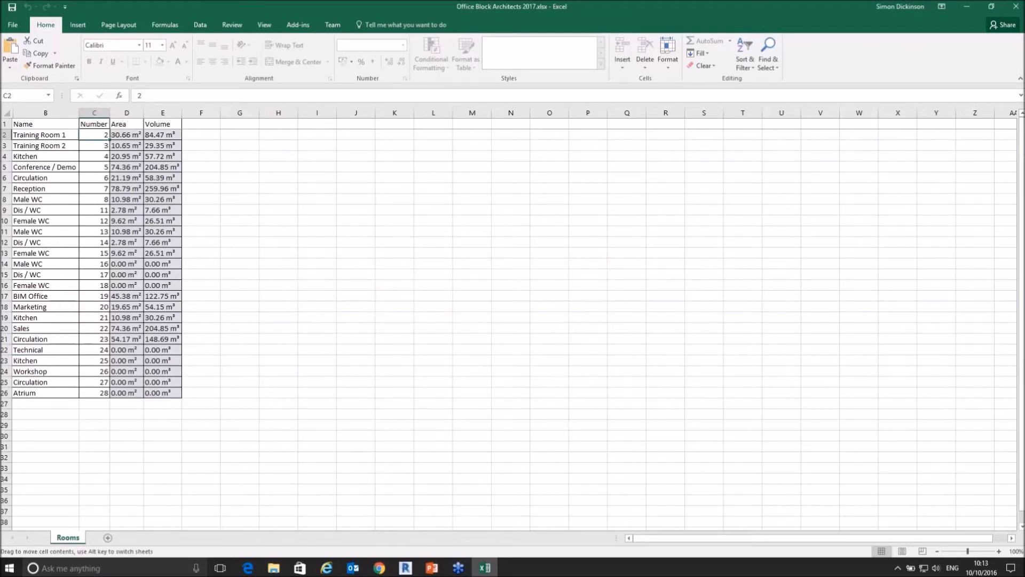
{"action": "left_click", "coordinate": [143, 94]}
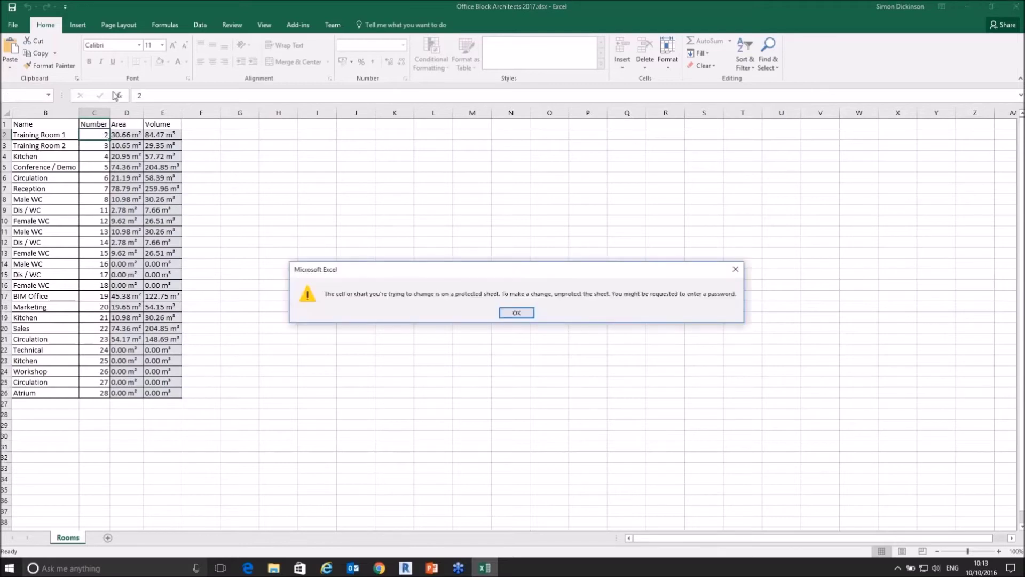
{"action": "left_click", "coordinate": [508, 314]}
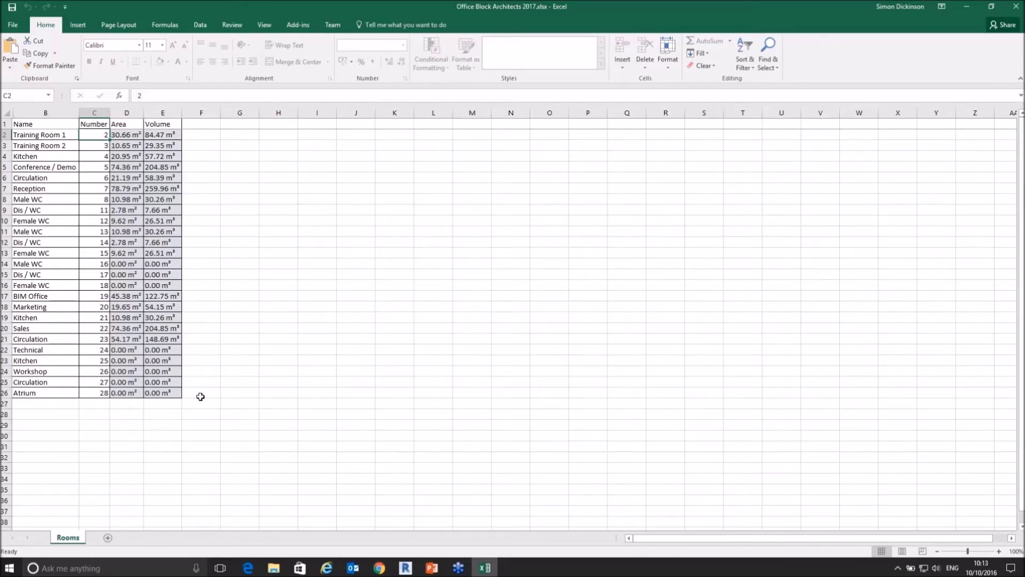
{"action": "left_click", "coordinate": [57, 134]}
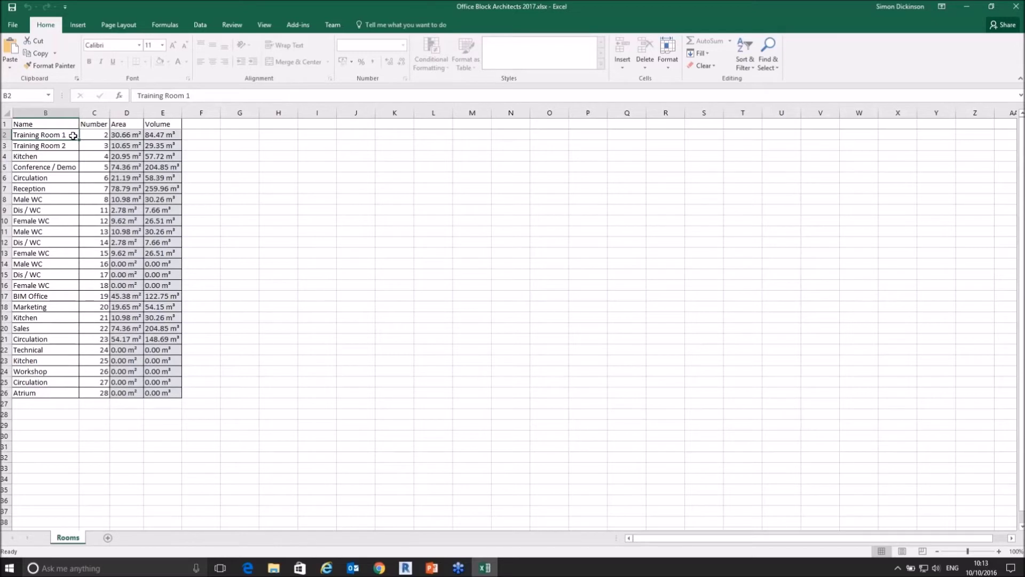
{"action": "left_click", "coordinate": [194, 94]}
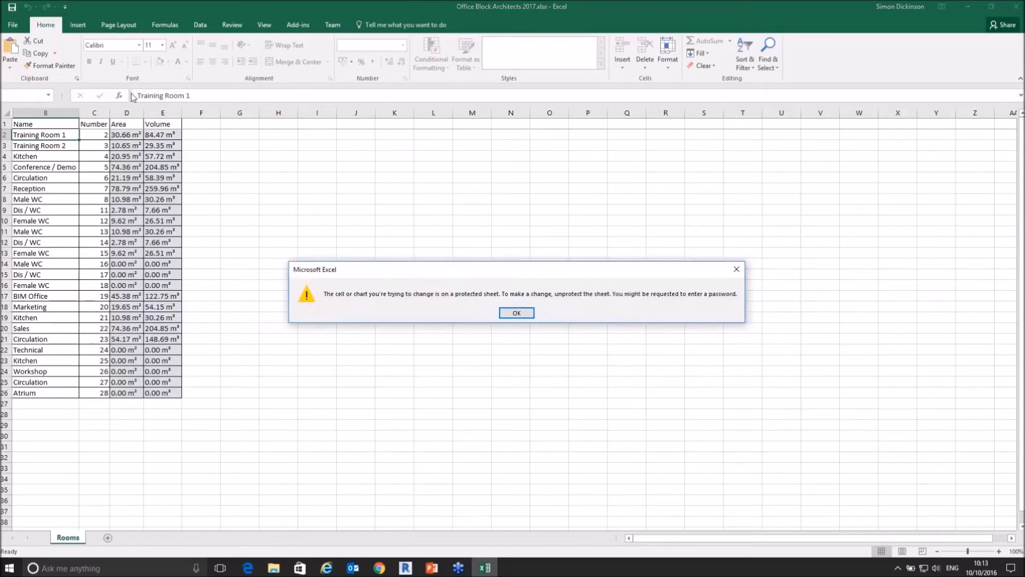
{"action": "left_click", "coordinate": [516, 313]}
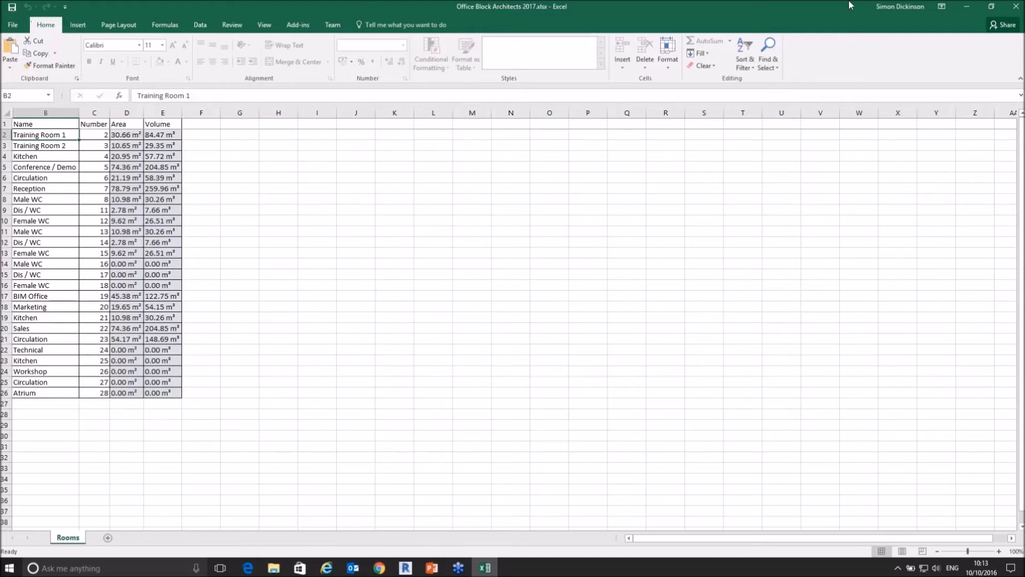
Close the workbook in Excel and, back in Revit, confirm and close the BIM Data Link Manager.
{"action": "left_click", "coordinate": [1016, 7]}
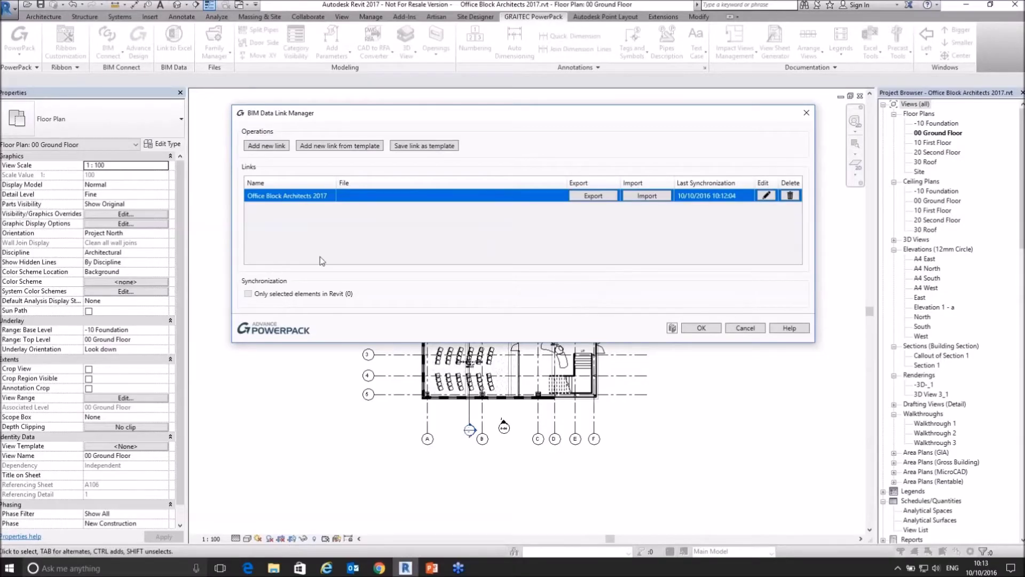
{"action": "left_click", "coordinate": [701, 327]}
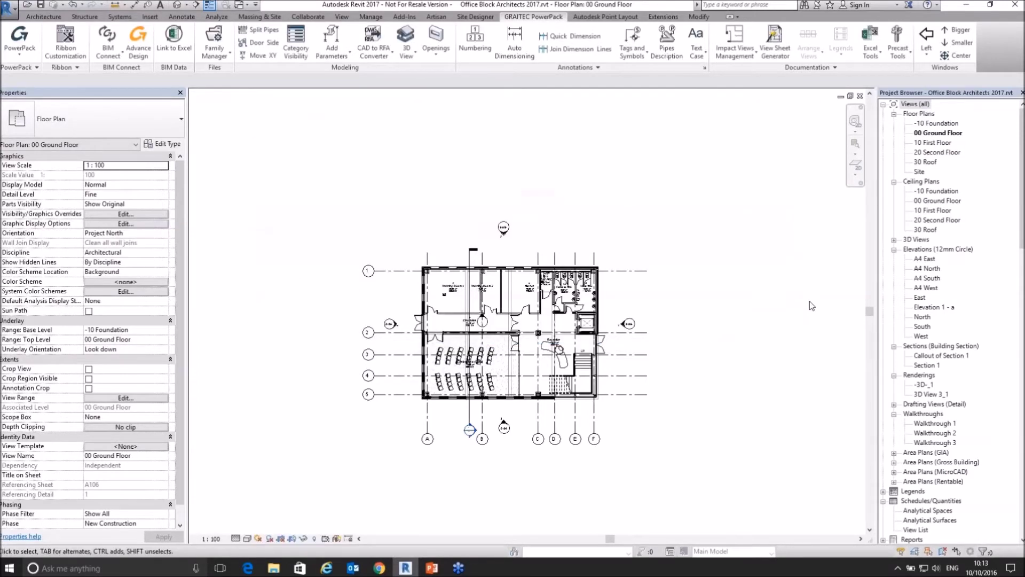
Create a new Schedule/Quantities schedule for the Rooms category.
{"action": "left_click", "coordinate": [343, 17]}
{"action": "left_click", "coordinate": [590, 61]}
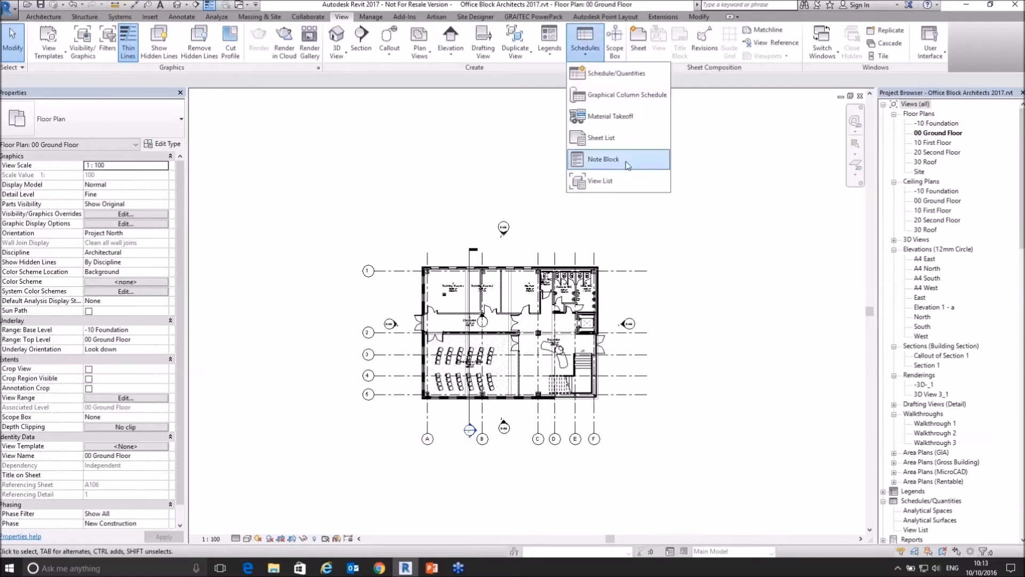
{"action": "left_click", "coordinate": [614, 79]}
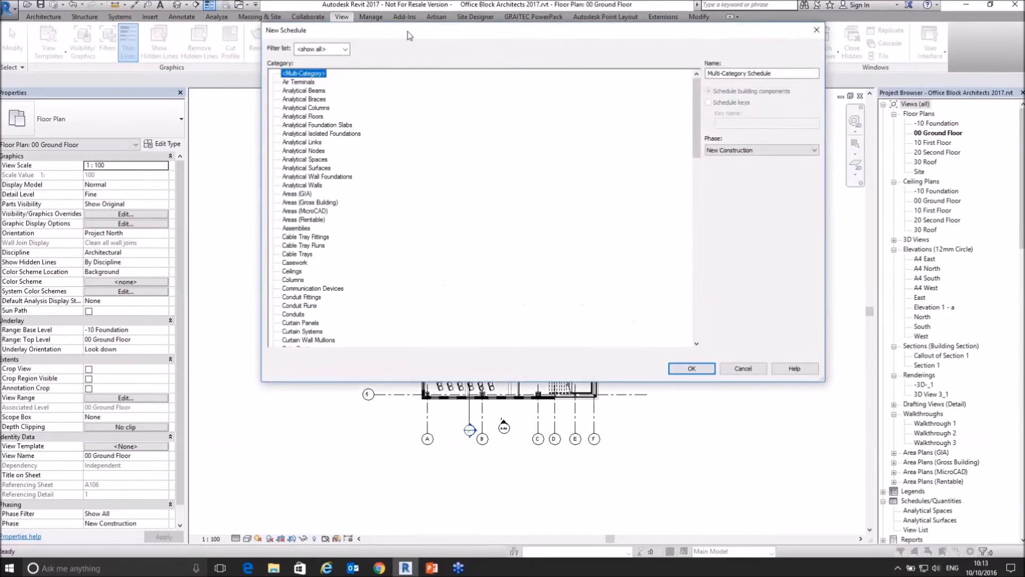
{"action": "left_click_drag", "start_coordinate": [567, 149], "coordinate": [567, 330]}
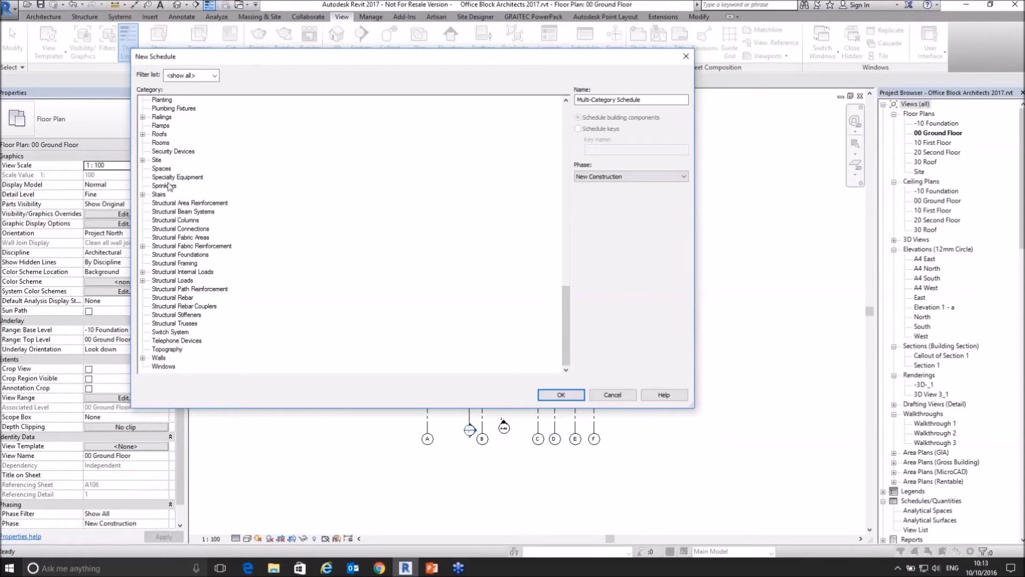
{"action": "double_click", "coordinate": [164, 145]}
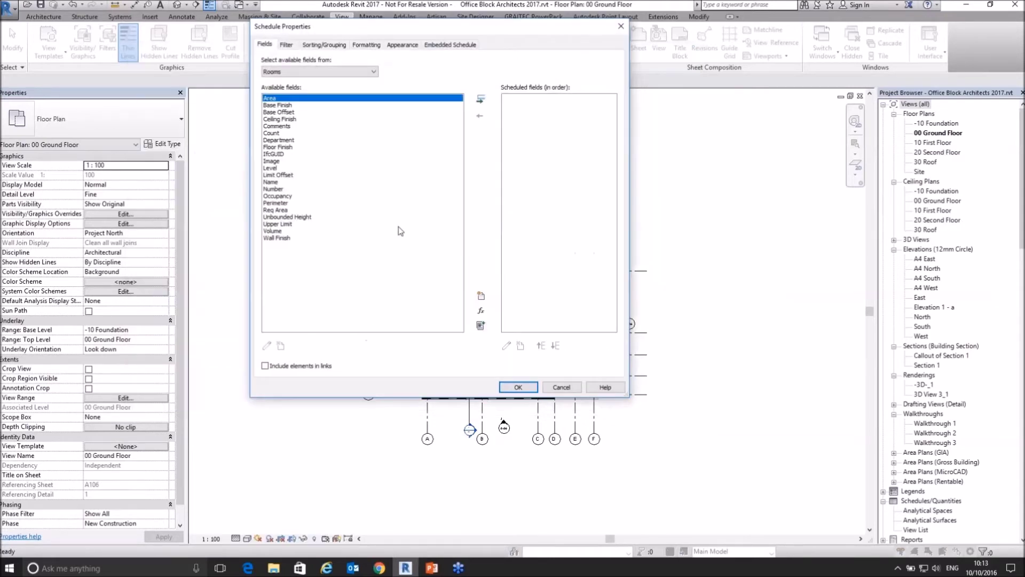
Add the Number, Name, Level, Area and Req Area fields to the room schedule, in that order.
{"action": "left_click_drag", "start_coordinate": [418, 30], "coordinate": [420, 111]}
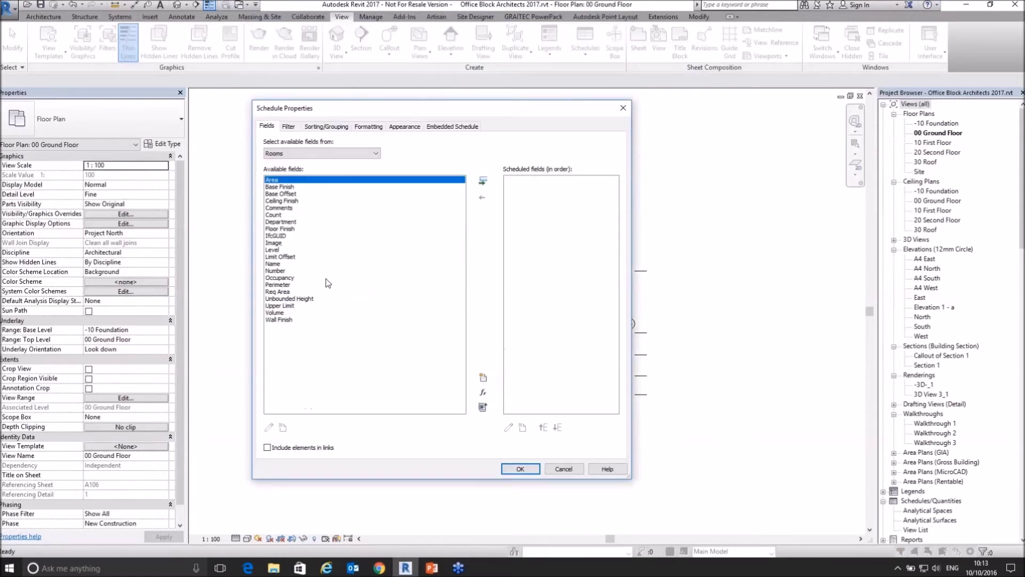
{"action": "double_click", "coordinate": [275, 270]}
{"action": "double_click", "coordinate": [277, 264]}
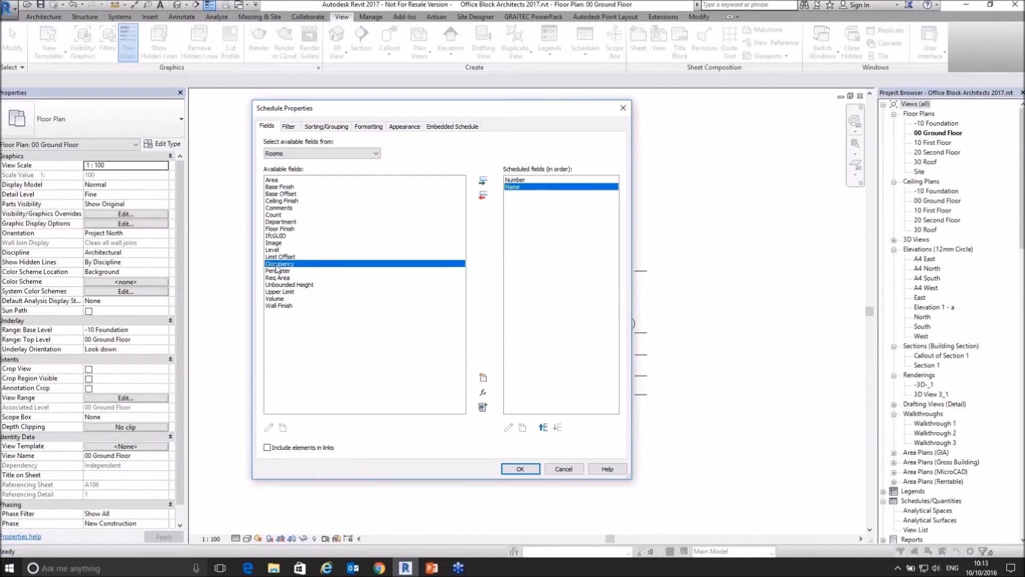
{"action": "double_click", "coordinate": [274, 249]}
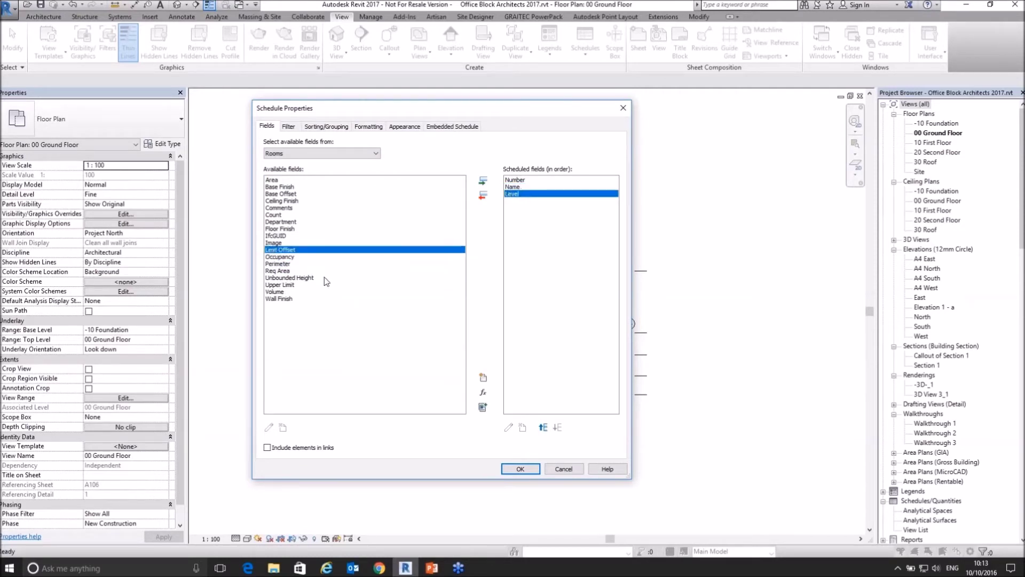
{"action": "double_click", "coordinate": [276, 180]}
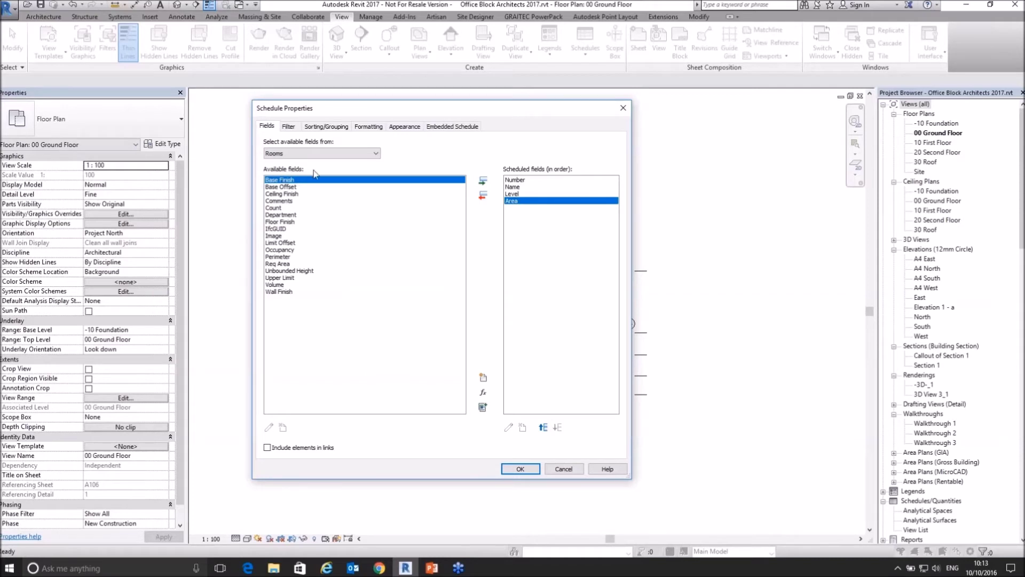
{"action": "double_click", "coordinate": [277, 264]}
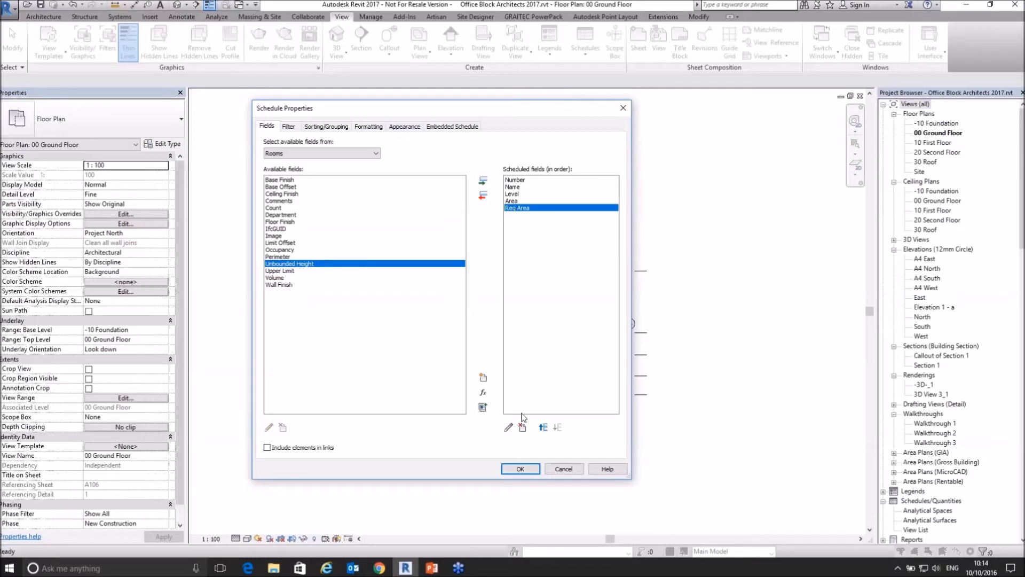
Create a calculated value named Area Dif of type Area for the room schedule.
{"action": "left_click", "coordinate": [483, 394]}
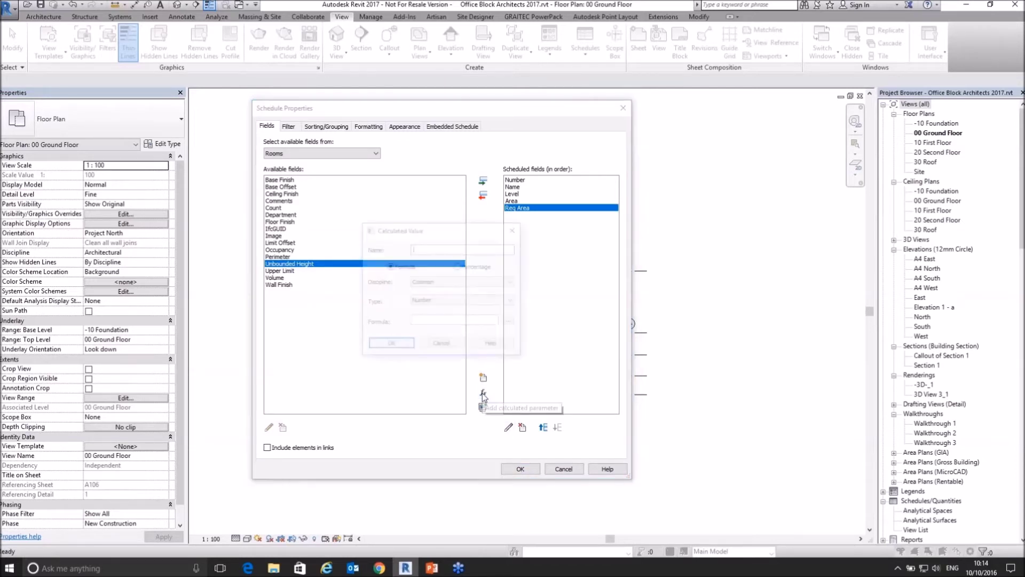
{"action": "type", "text": "Area Dif"}
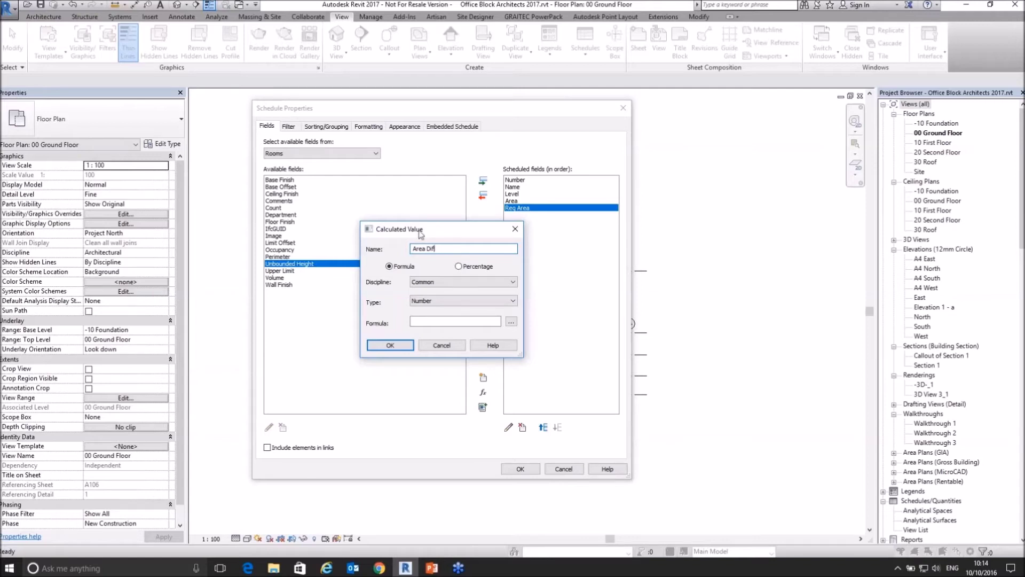
{"action": "left_click", "coordinate": [454, 301]}
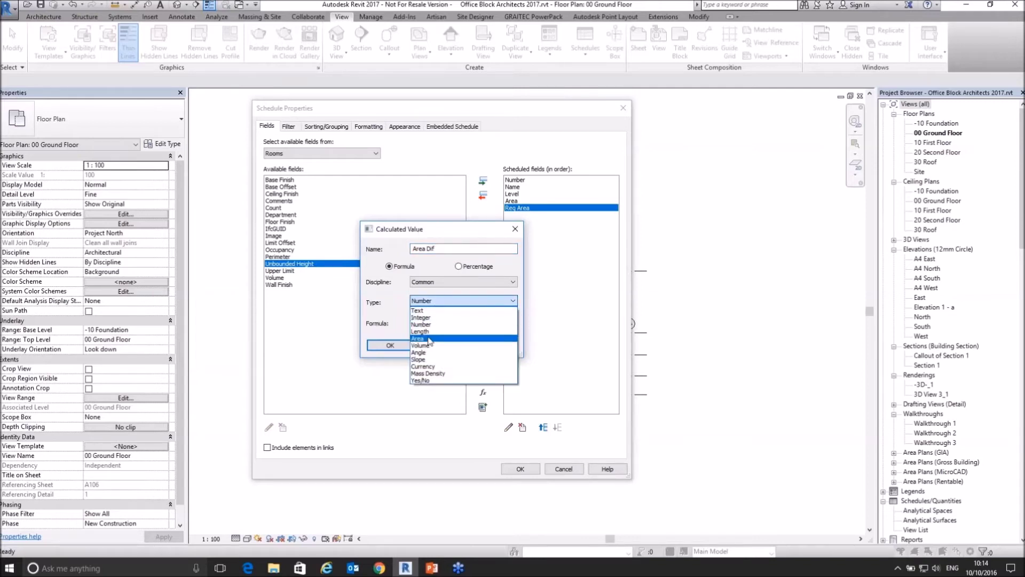
{"action": "left_click", "coordinate": [428, 338]}
Build the calculated value's formula as Area minus Req Area and add the field to the schedule.
{"action": "left_click", "coordinate": [511, 321]}
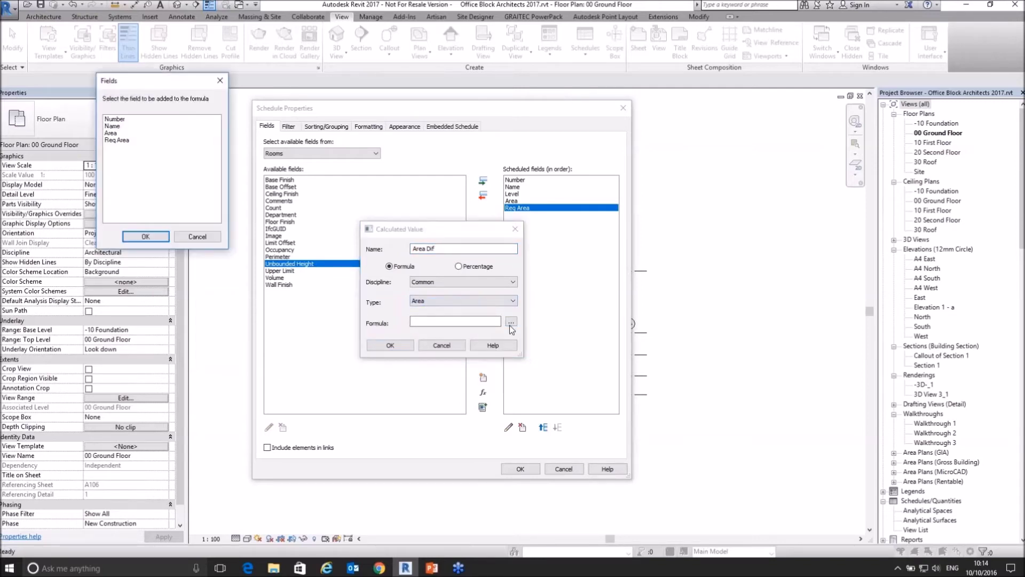
{"action": "left_click", "coordinate": [117, 133]}
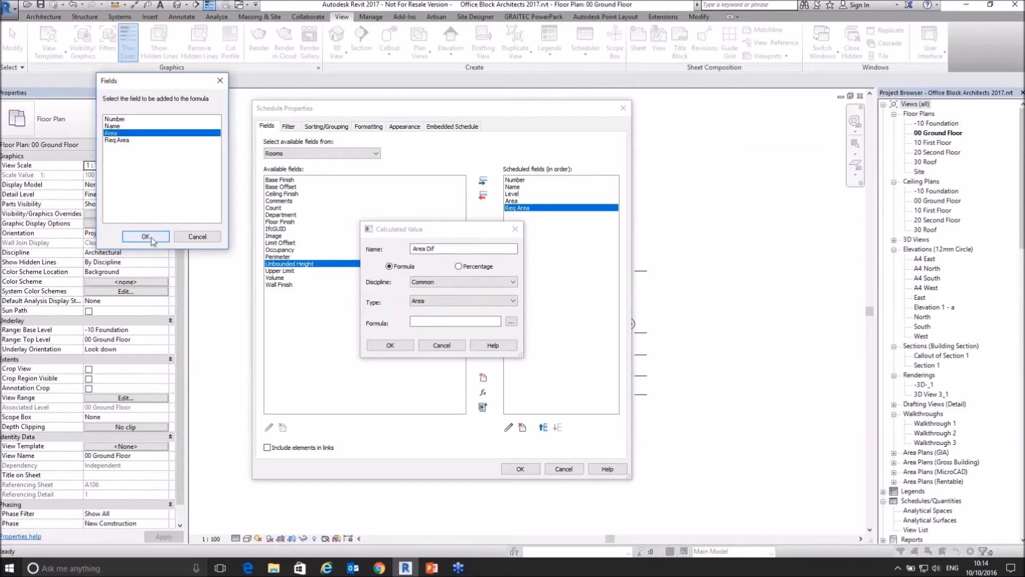
{"action": "left_click", "coordinate": [145, 236]}
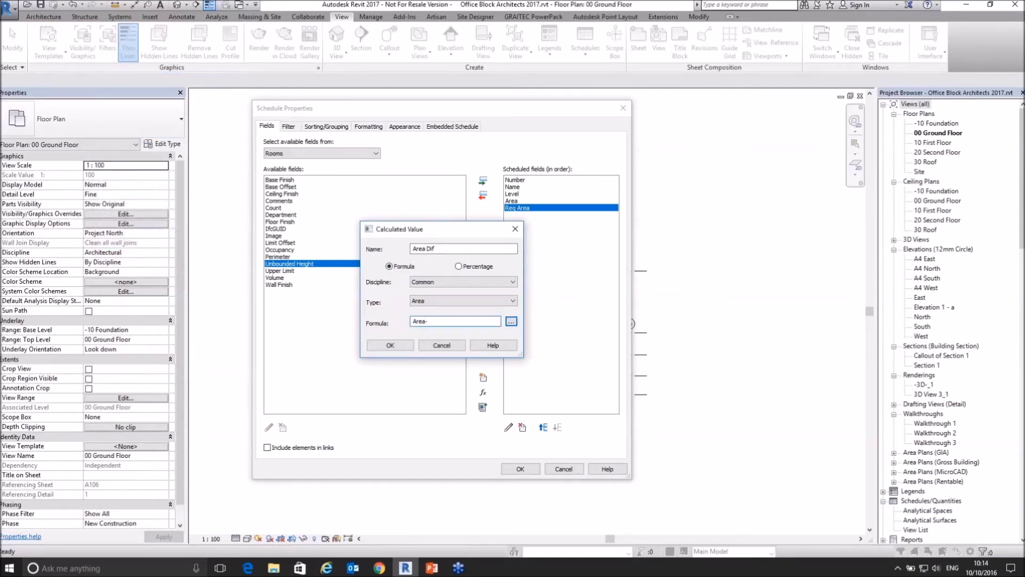
{"action": "left_click", "coordinate": [511, 321]}
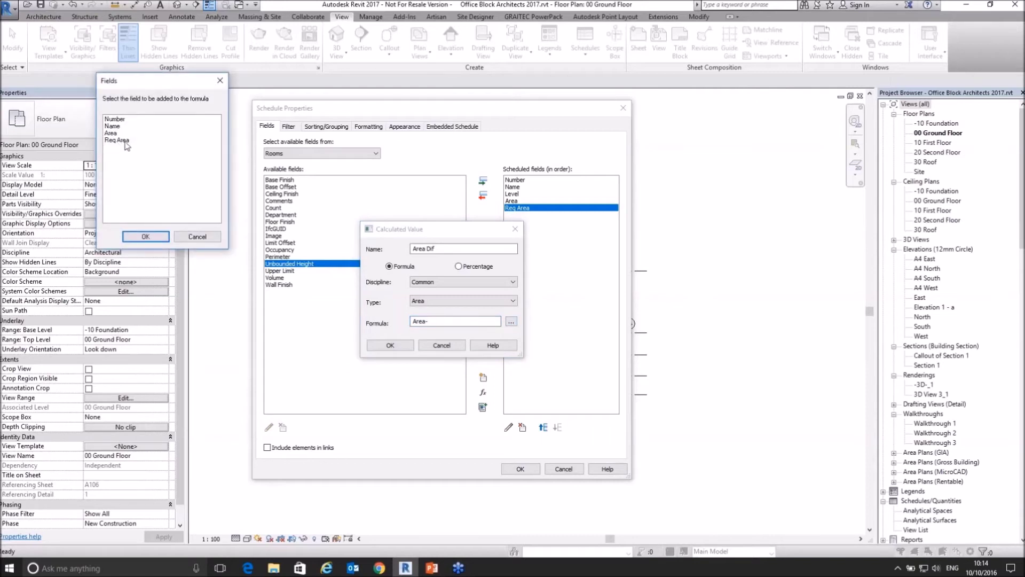
{"action": "left_click", "coordinate": [119, 140]}
{"action": "left_click", "coordinate": [168, 240]}
{"action": "left_click", "coordinate": [390, 344]}
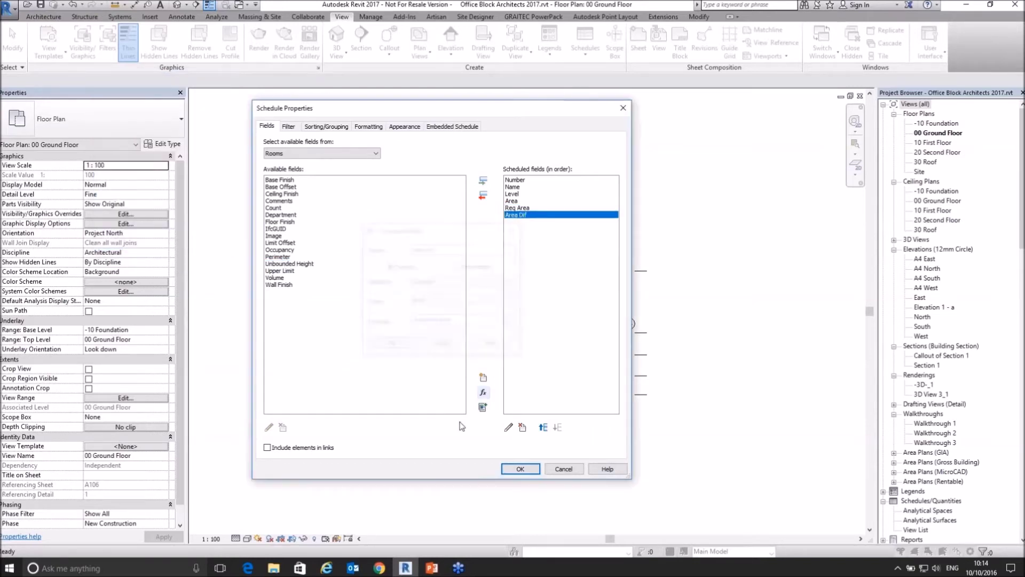
Generate the room schedule and widen its Area Dif and Req Area columns.
{"action": "left_click", "coordinate": [508, 470]}
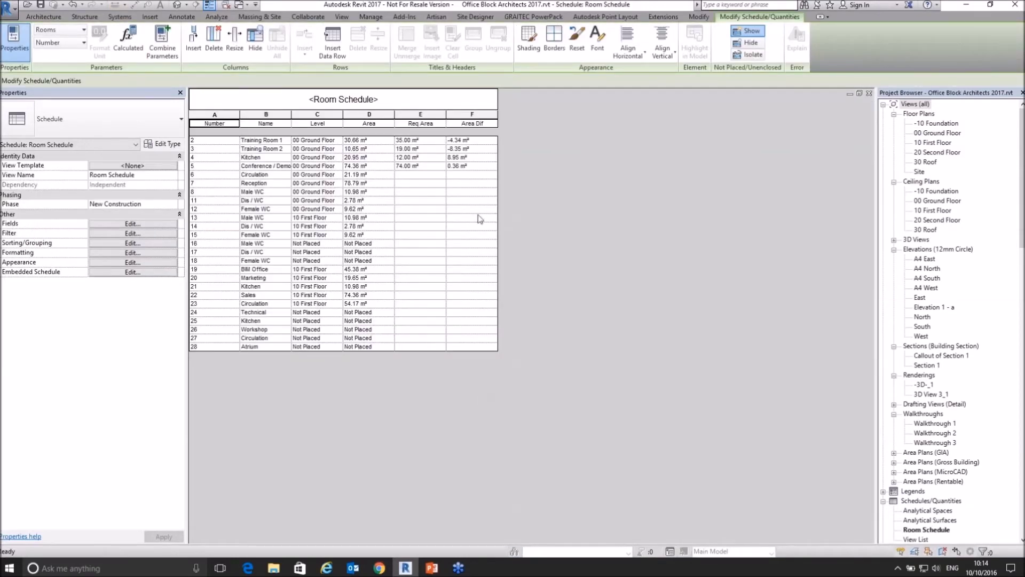
{"action": "left_click_drag", "start_coordinate": [498, 114], "coordinate": [539, 114]}
{"action": "left_click_drag", "start_coordinate": [445, 113], "coordinate": [467, 113]}
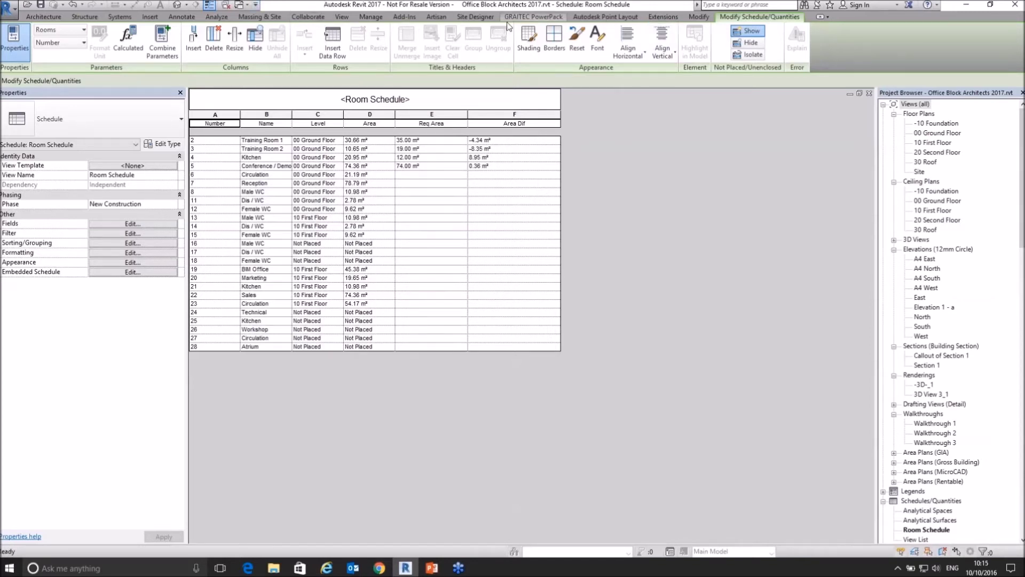
Add a new BIM data link to Excel from the current schedule, keeping the Room Schedule table's parameters.
{"action": "left_click", "coordinate": [537, 18]}
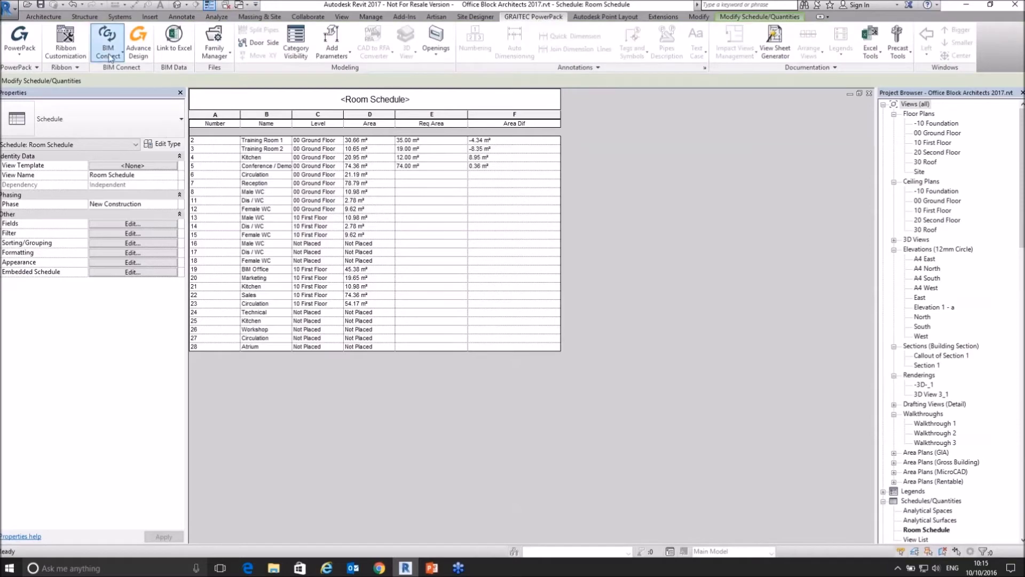
{"action": "left_click", "coordinate": [172, 49]}
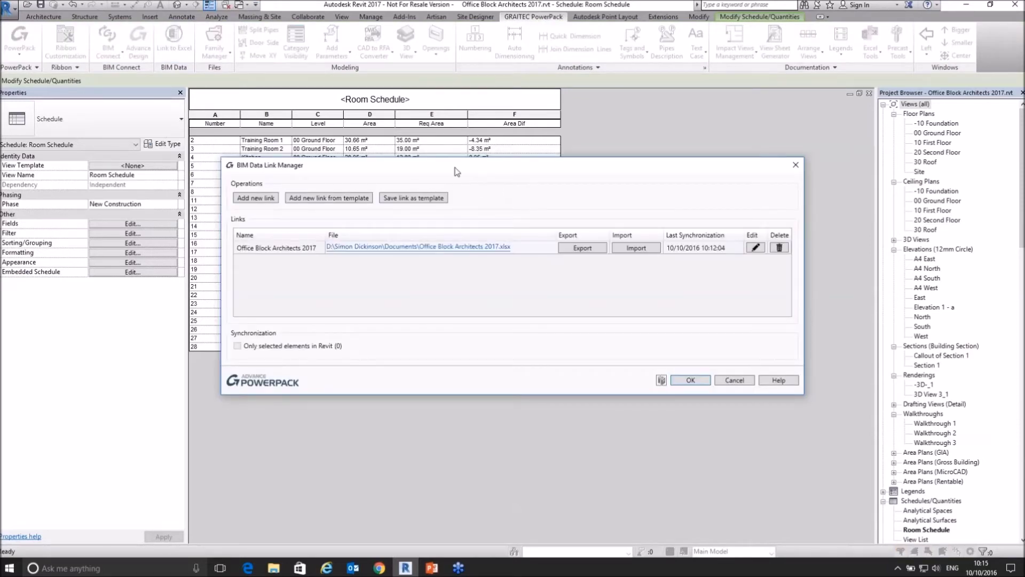
{"action": "left_click_drag", "start_coordinate": [454, 170], "coordinate": [430, 133]}
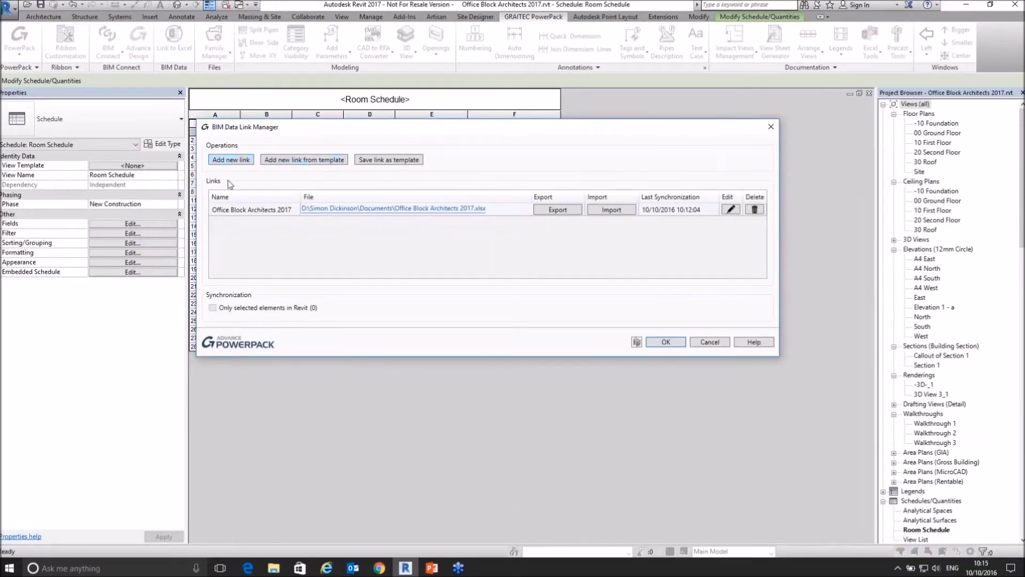
{"action": "left_click", "coordinate": [231, 160]}
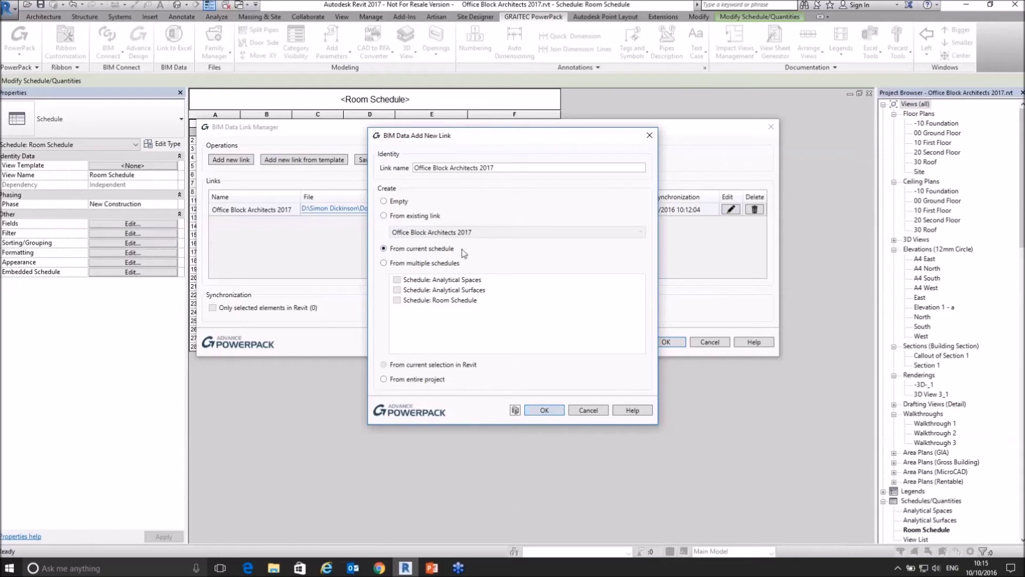
{"action": "left_click", "coordinate": [550, 410]}
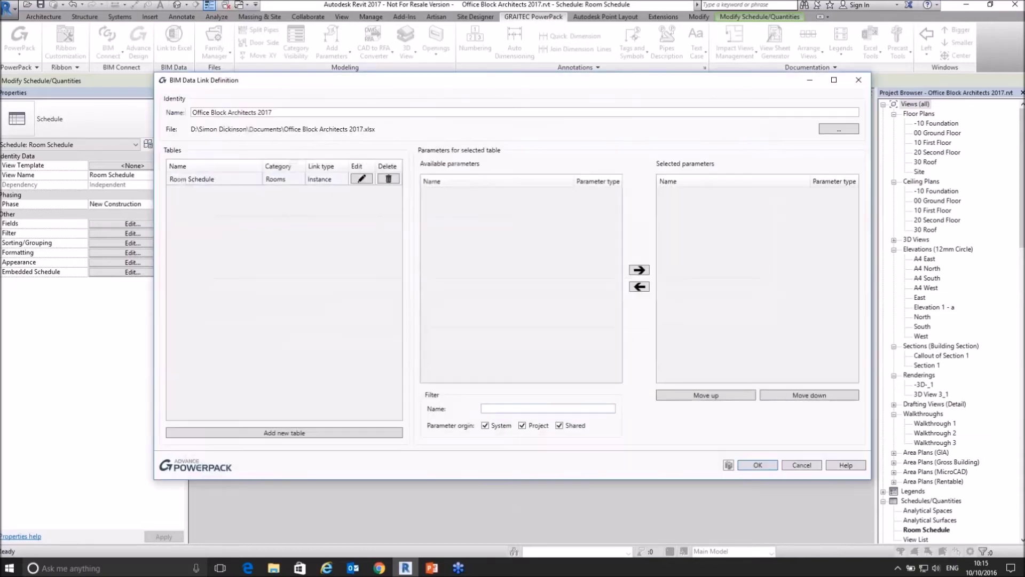
{"action": "left_click", "coordinate": [218, 180]}
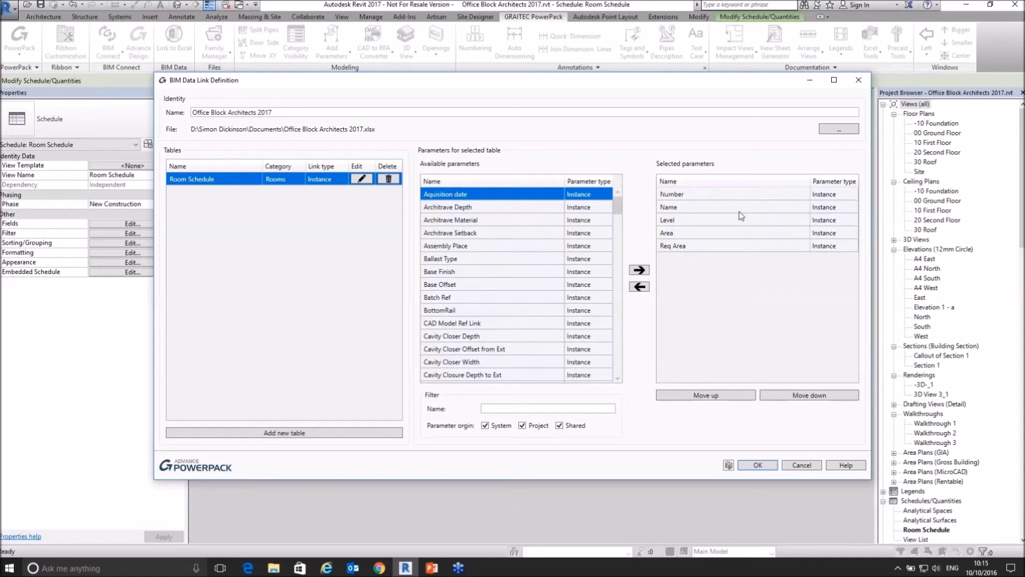
{"action": "left_click", "coordinate": [755, 465]}
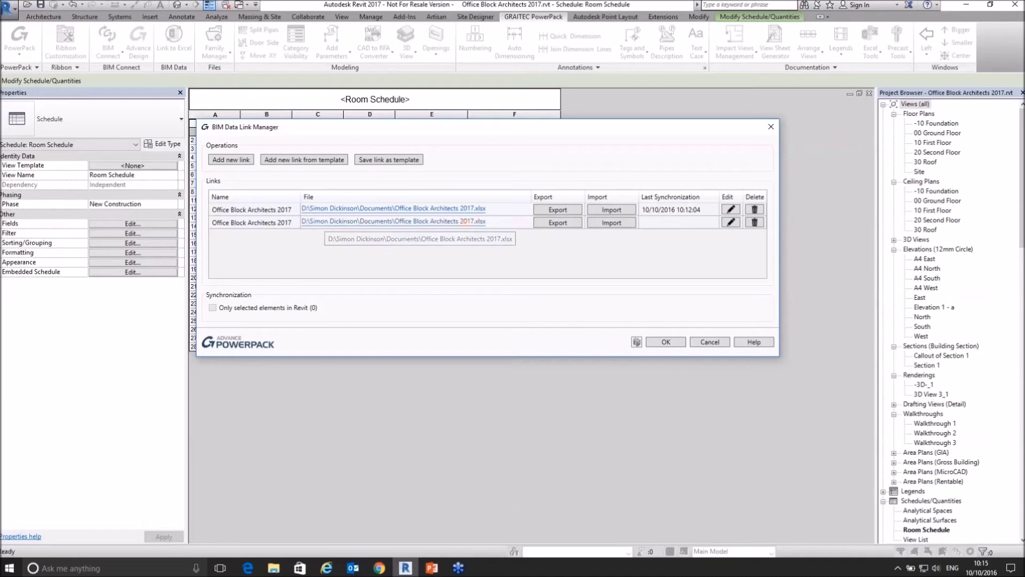
Edit the newly added data link and rename it Office Block Room Areas.
{"action": "left_click", "coordinate": [340, 224]}
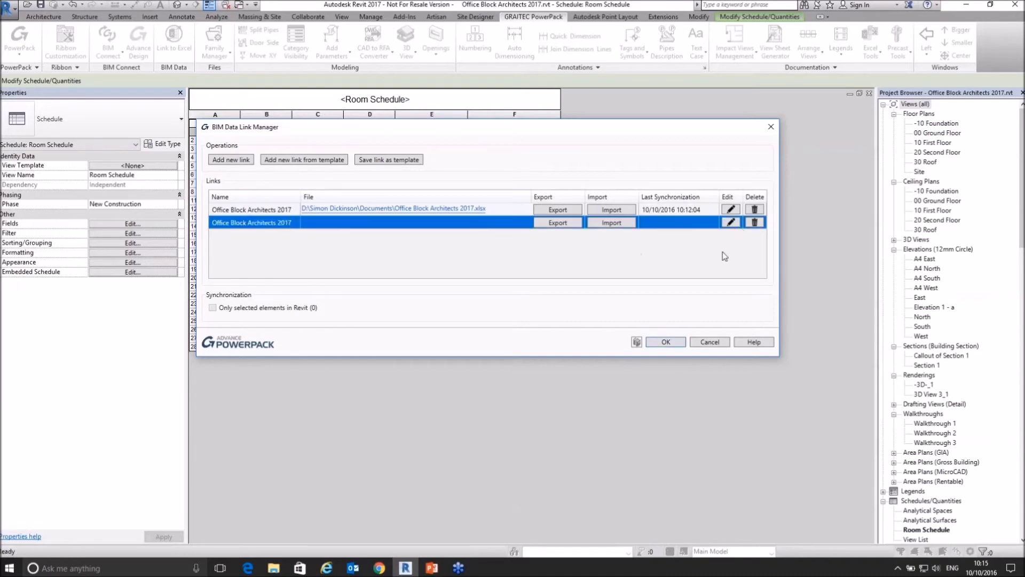
{"action": "left_click", "coordinate": [731, 223]}
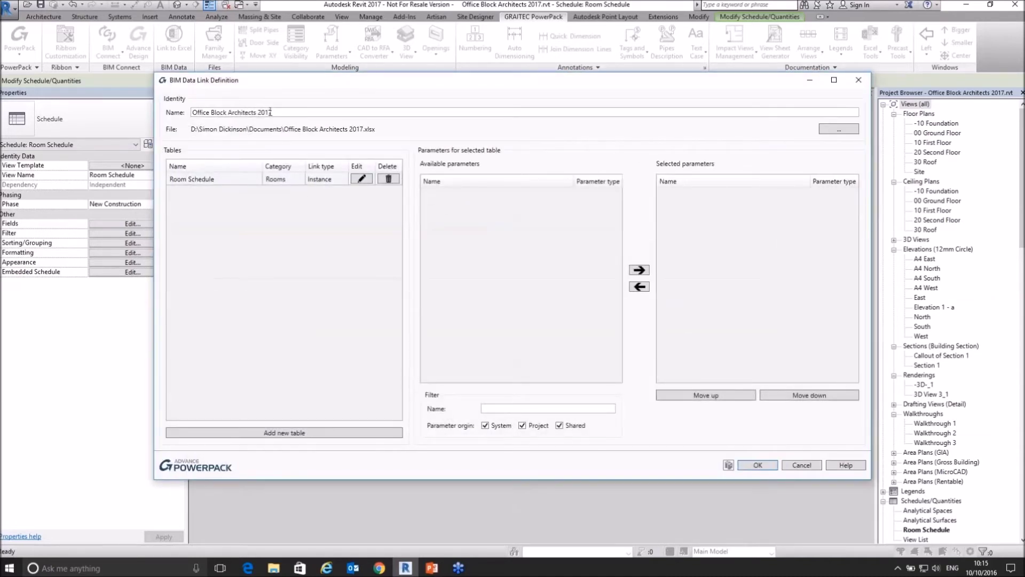
{"action": "left_click", "coordinate": [314, 113]}
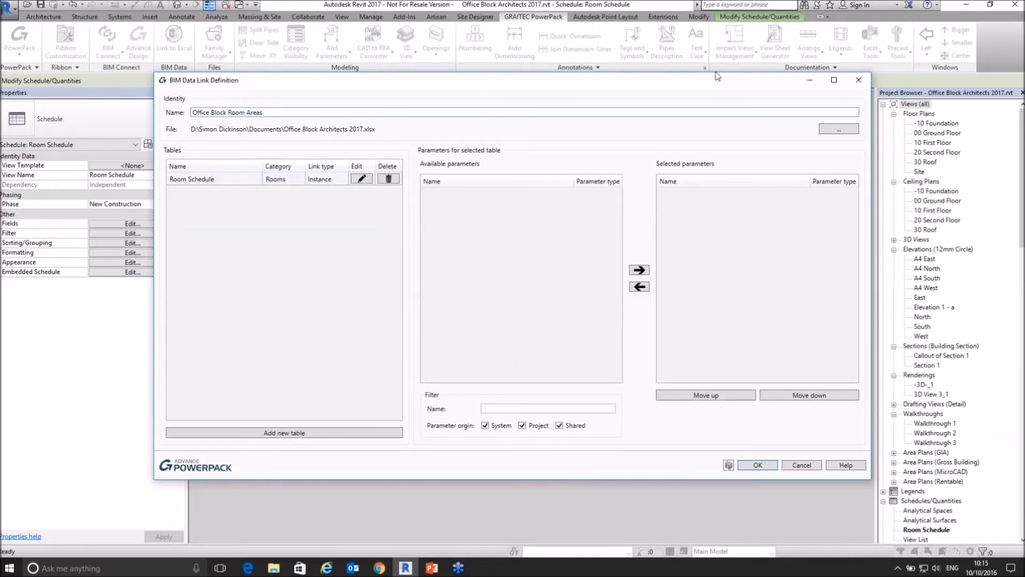
Set the link's Excel file to Office Block Room Areas in the Documents folder and confirm the link definition.
{"action": "left_click", "coordinate": [839, 129]}
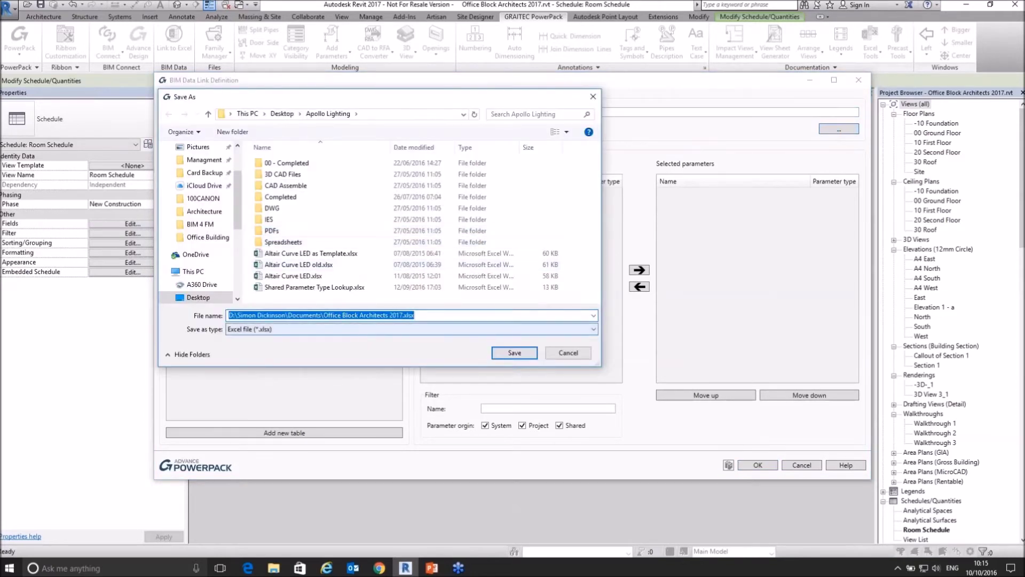
{"action": "left_click_drag", "start_coordinate": [430, 320], "coordinate": [388, 322]}
{"action": "key", "text": "BackSpace"}
{"action": "key", "text": "BackSpace"}
{"action": "key", "text": "BackSpace"}
{"action": "key", "text": "BackSpace"}
{"action": "key", "text": "BackSpace"}
{"action": "key", "text": "BackSpace"}
{"action": "key", "text": "BackSpace"}
{"action": "key", "text": "BackSpace"}
{"action": "key", "text": "BackSpace"}
{"action": "key", "text": "BackSpace"}
{"action": "key", "text": "BackSpace"}
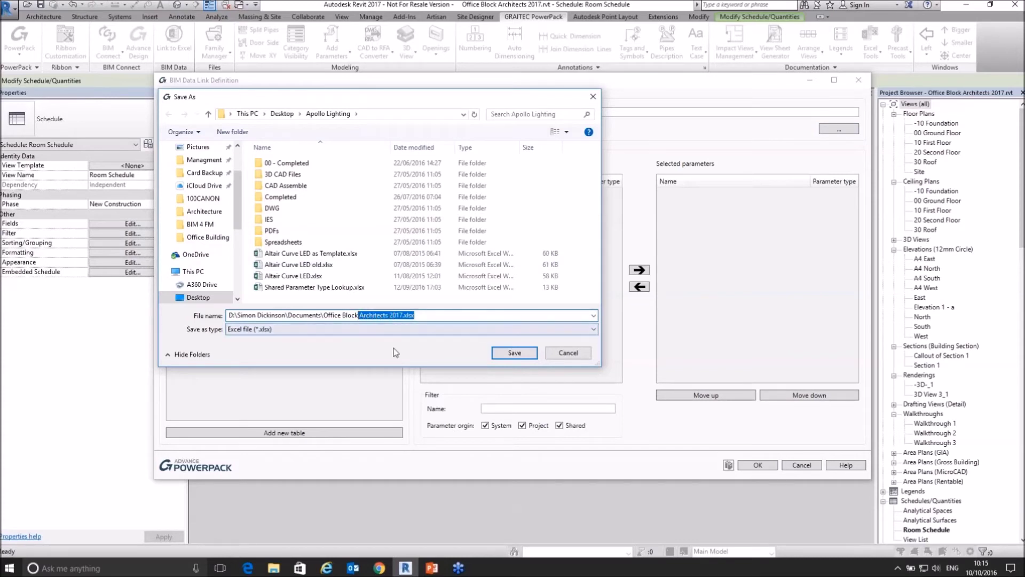
{"action": "type", "text": "Room"}
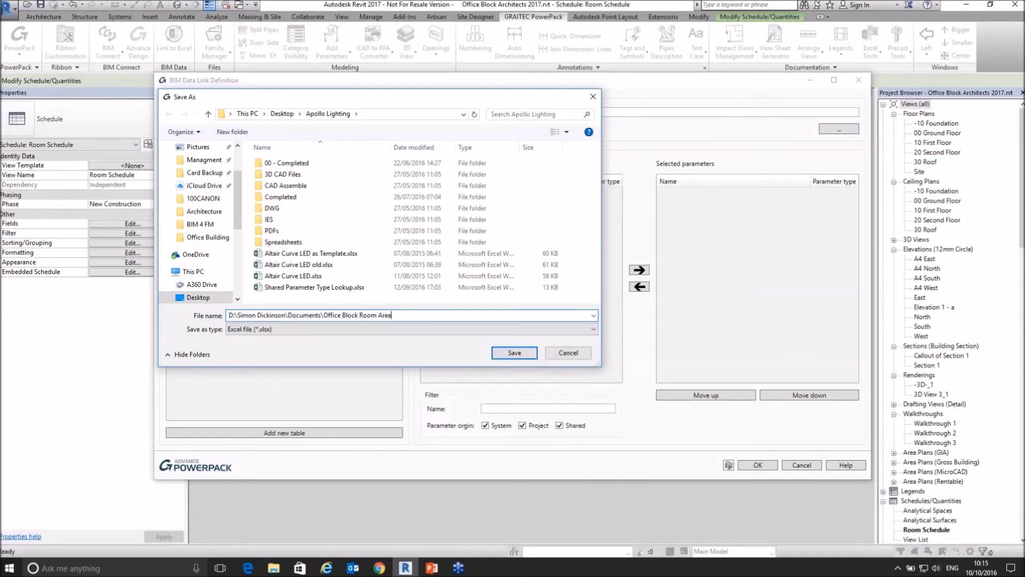
{"action": "type", "text": " Areas"}
{"action": "left_click", "coordinate": [516, 353]}
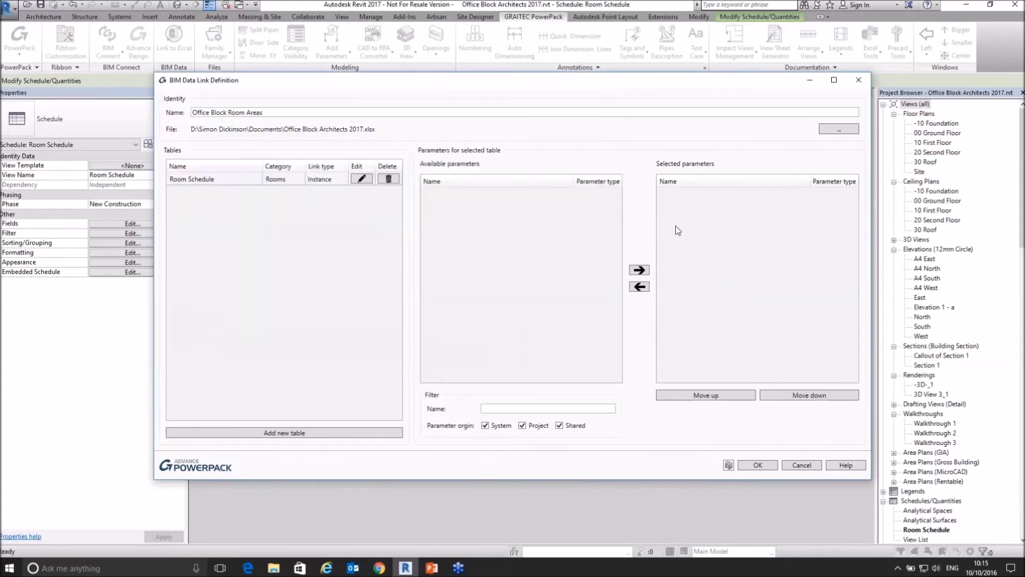
{"action": "left_click", "coordinate": [756, 465]}
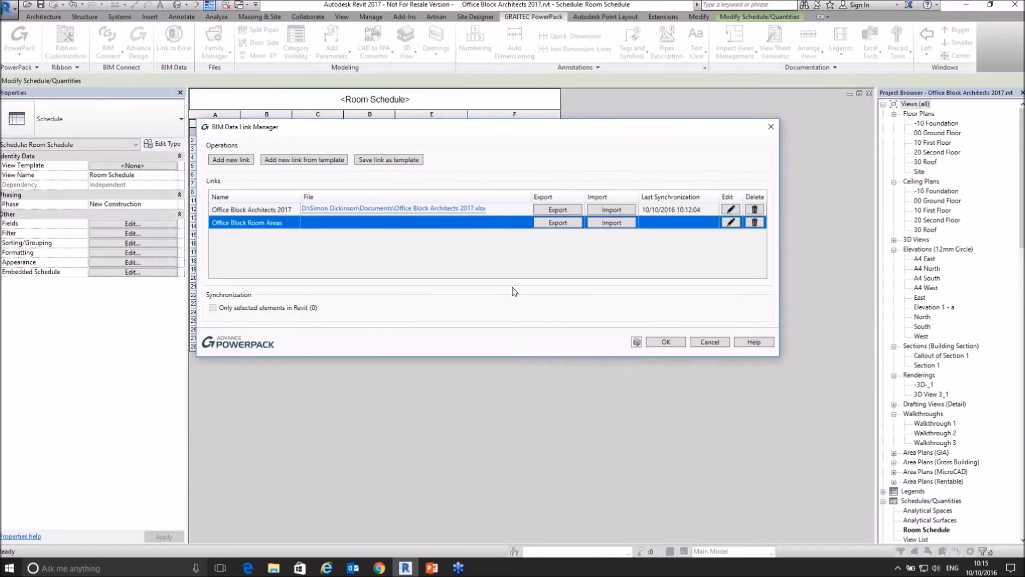
Export the Office Block Room Areas link to its workbook and start Excel.
{"action": "left_click", "coordinate": [558, 223]}
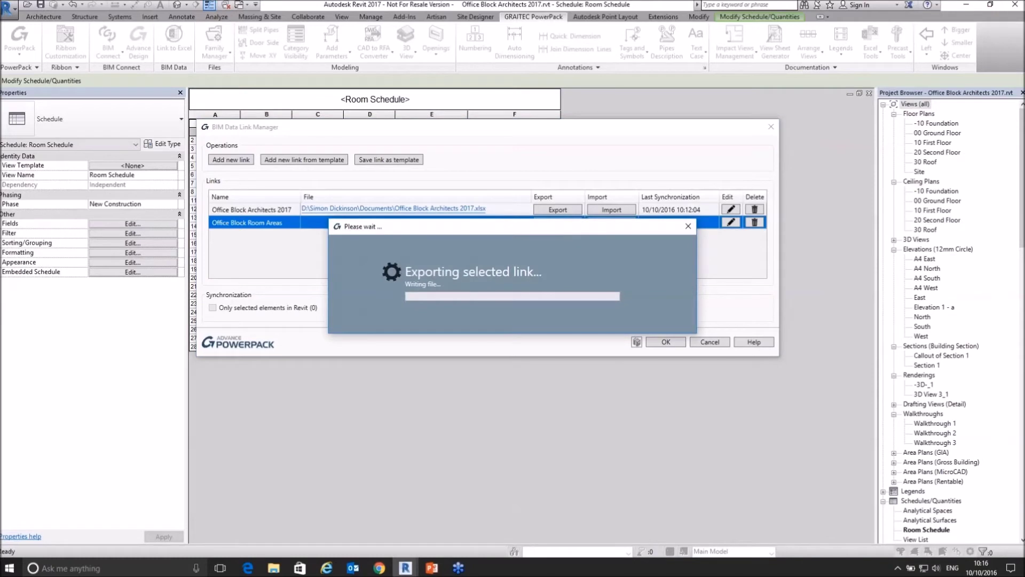
{"action": "left_click", "coordinate": [110, 570]}
{"action": "type", "text": "excel"}
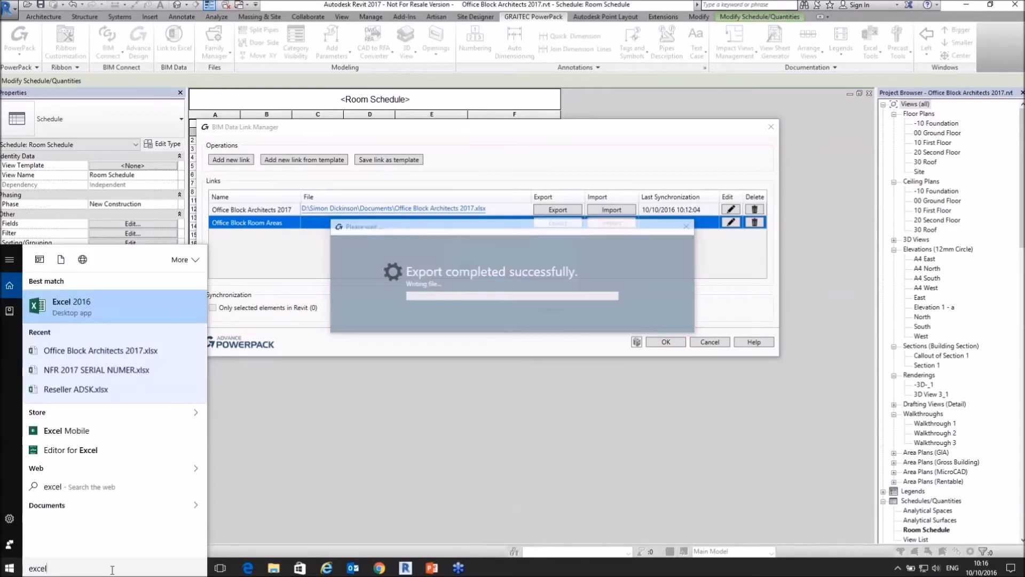
{"action": "key", "text": "Return"}
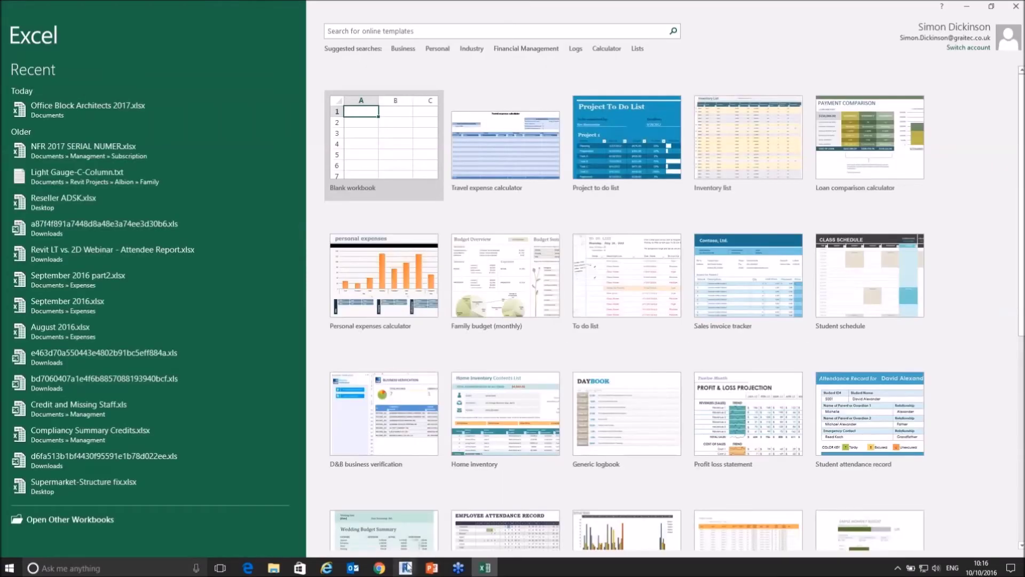
{"action": "mouse_move", "coordinate": [405, 568]}
{"action": "left_click", "coordinate": [497, 538]}
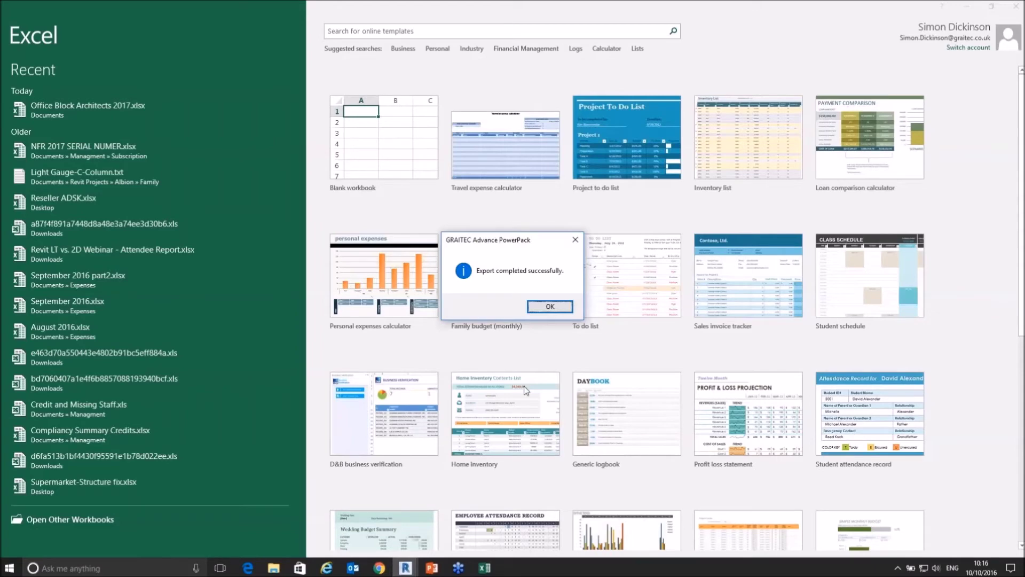
{"action": "left_click", "coordinate": [550, 306]}
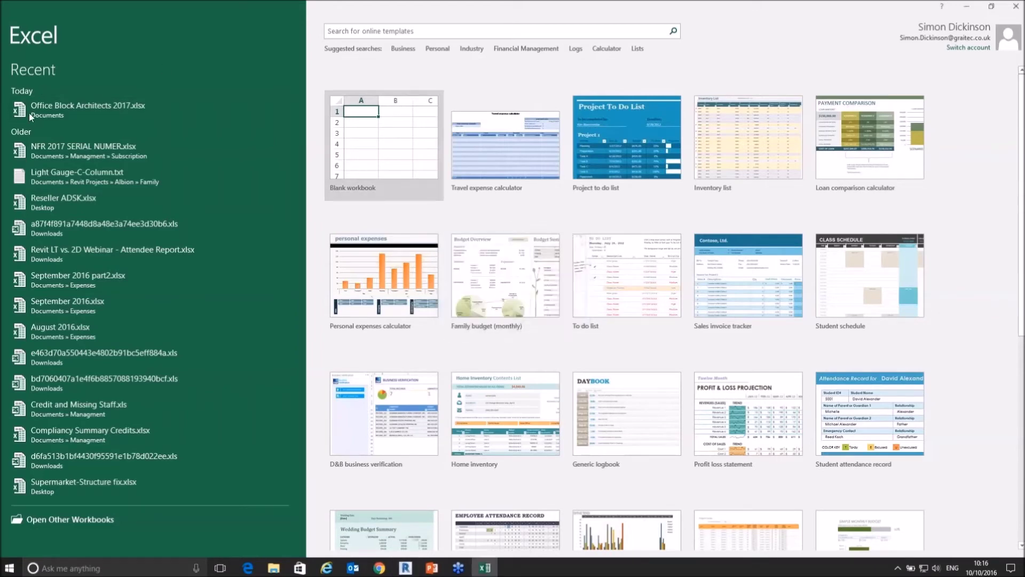
Open Office Block Room Areas.xlsx from the Documents folder in Excel.
{"action": "left_click", "coordinate": [43, 525]}
{"action": "left_click", "coordinate": [136, 206]}
{"action": "left_click_drag", "start_coordinate": [627, 92], "coordinate": [624, 233]}
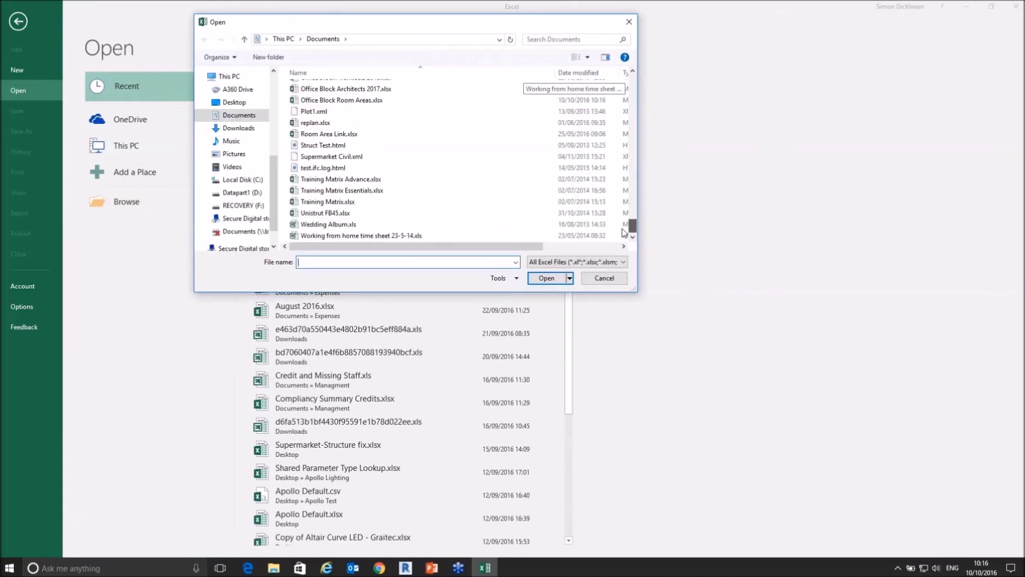
{"action": "scroll", "coordinate": [625, 234], "scroll_direction": "up", "scroll_amount": 2}
{"action": "left_click", "coordinate": [348, 145]}
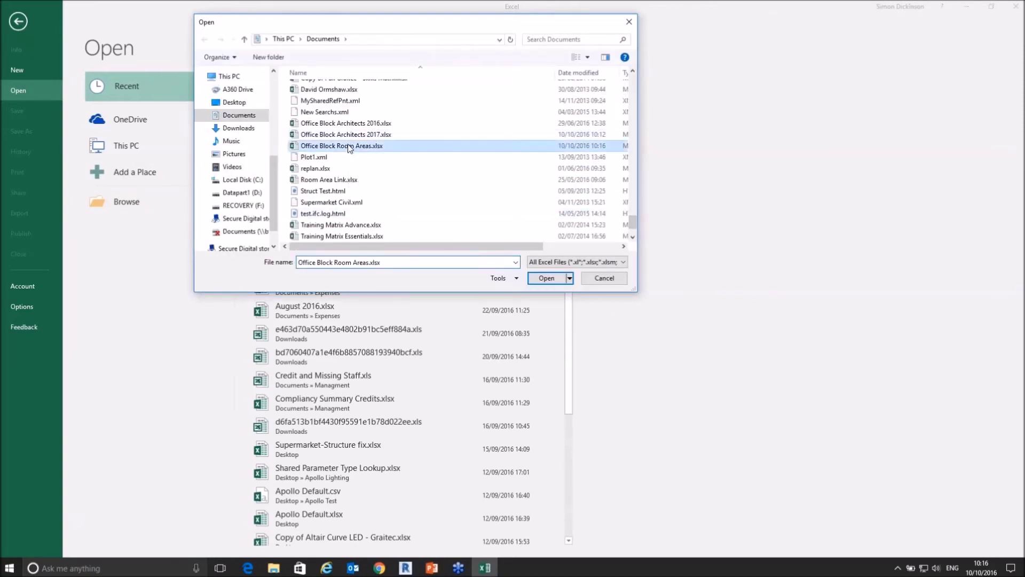
{"action": "double_click", "coordinate": [347, 145]}
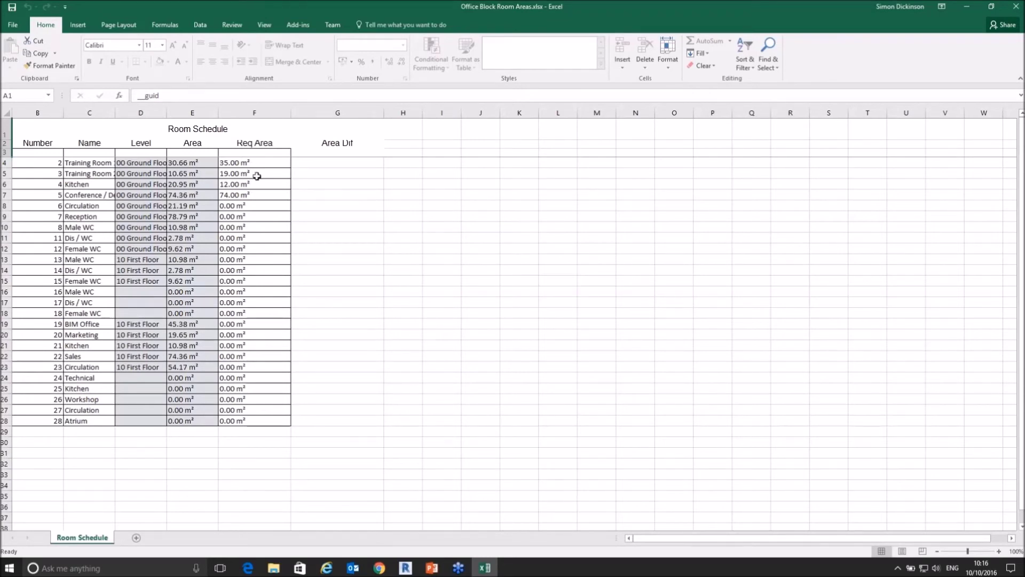
Enter required areas of 20, 80, 12, 3 and 10 for ground-floor rooms 6, 7, 8, 11 and 12.
{"action": "left_click", "coordinate": [259, 208]}
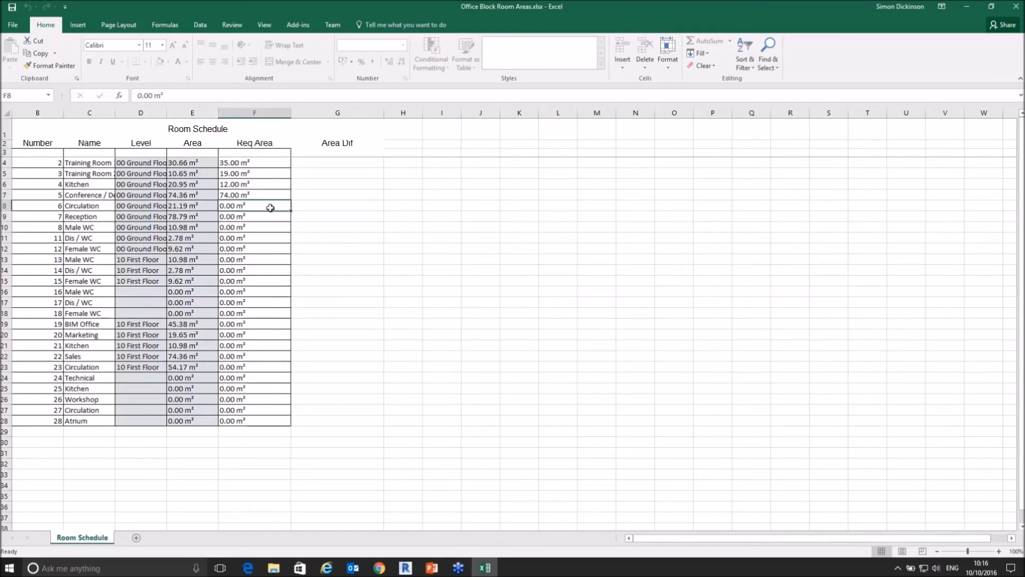
{"action": "type", "text": "20"}
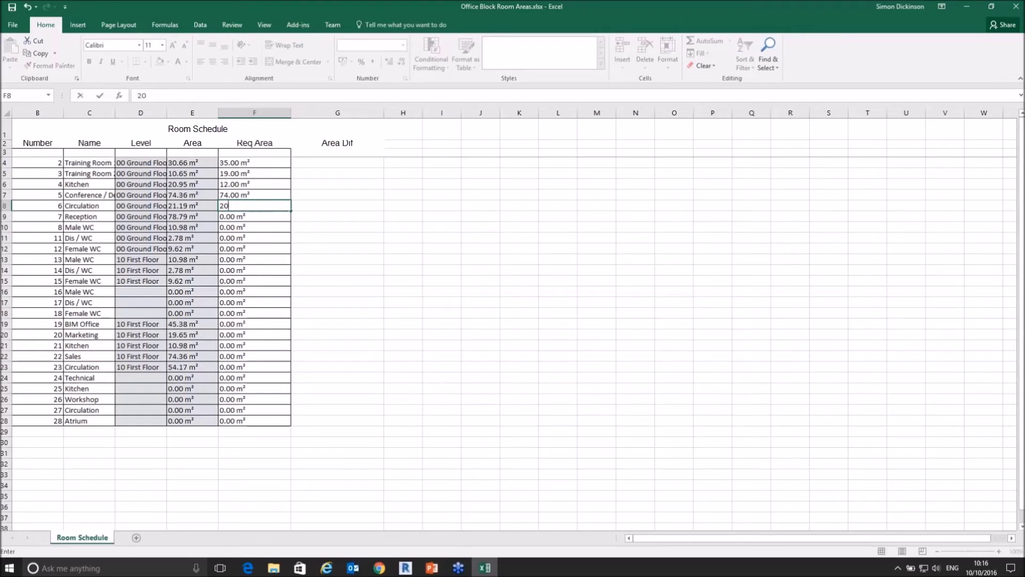
{"action": "key", "text": "Return"}
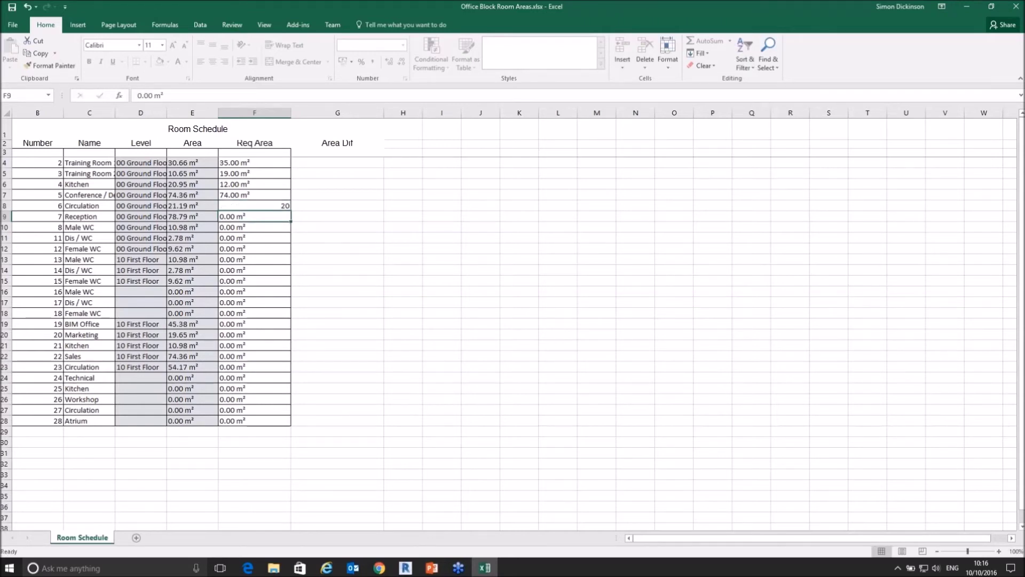
{"action": "type", "text": "80"}
{"action": "key", "text": "Return"}
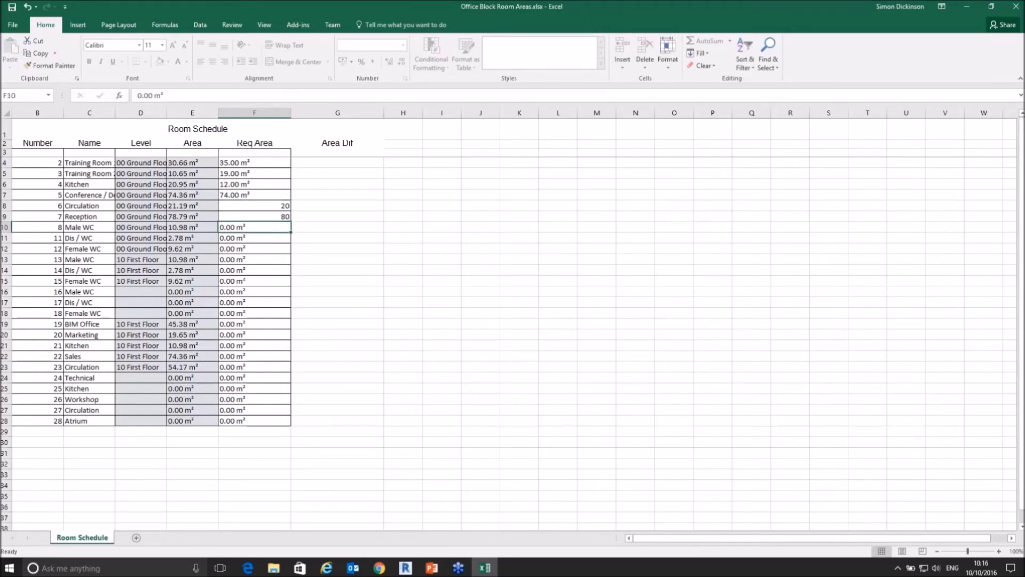
{"action": "type", "text": "12"}
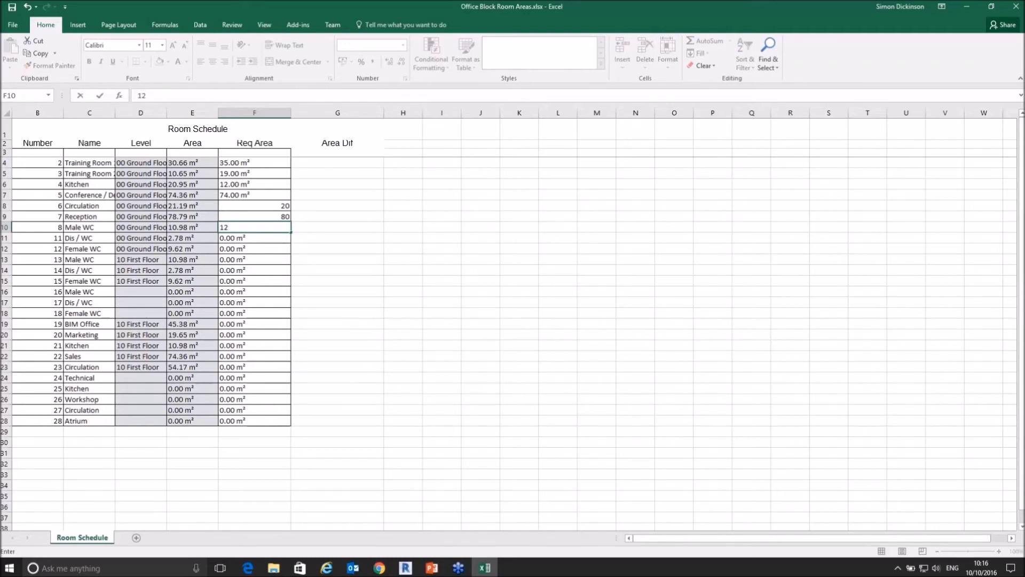
{"action": "key", "text": "Return"}
{"action": "type", "text": "3"}
{"action": "key", "text": "Return"}
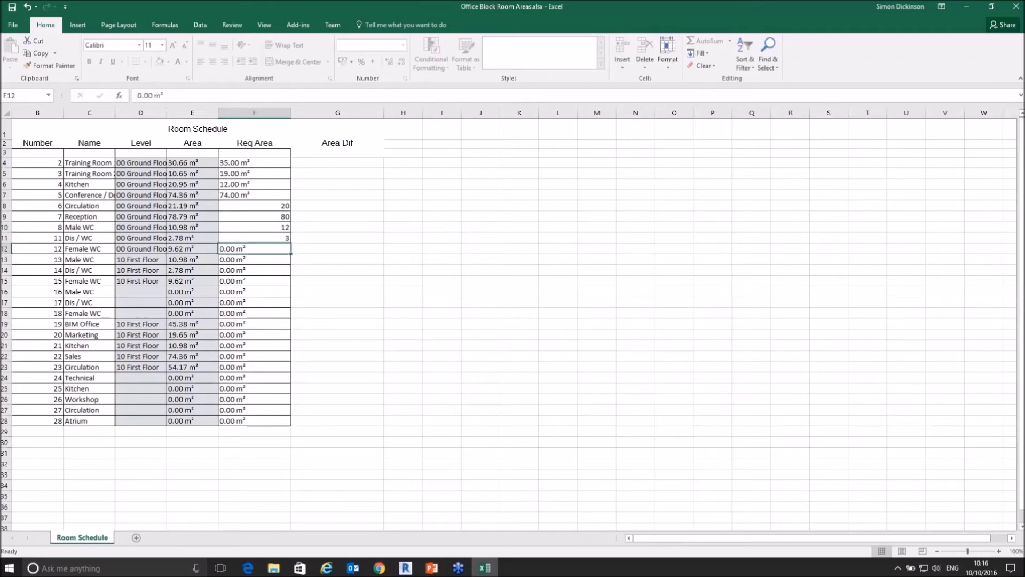
{"action": "type", "text": "10"}
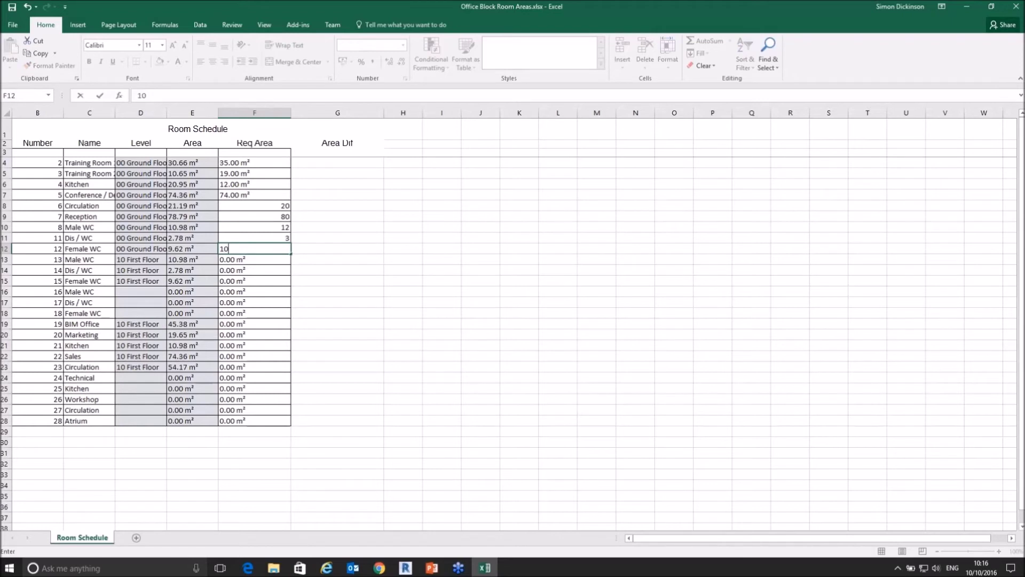
{"action": "key", "text": "Return"}
Enter required areas of 10, 3 and 9 for first-floor WC rooms 13, 14 and 15.
{"action": "type", "text": "10"}
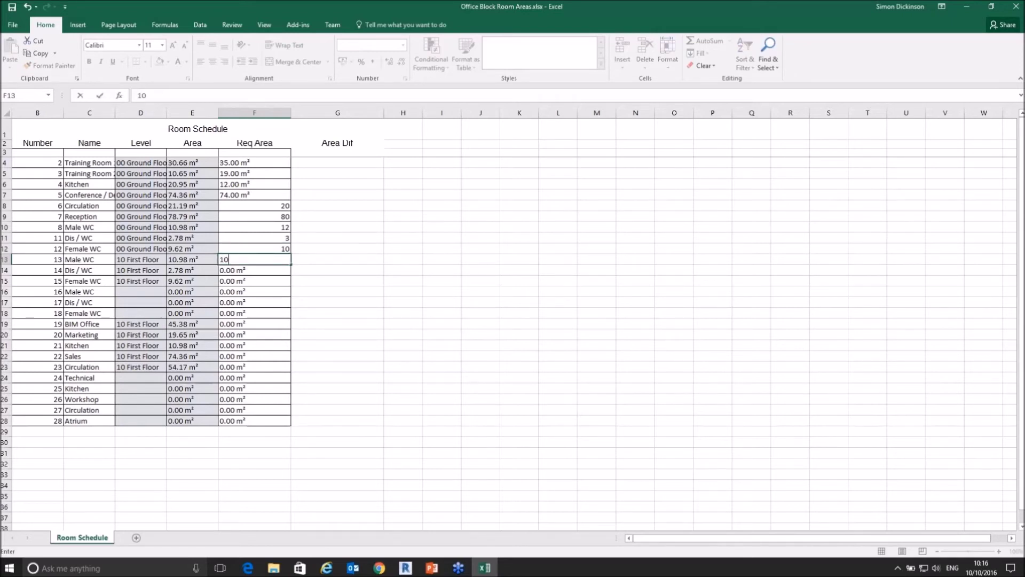
{"action": "key", "text": "Return"}
{"action": "type", "text": "3"}
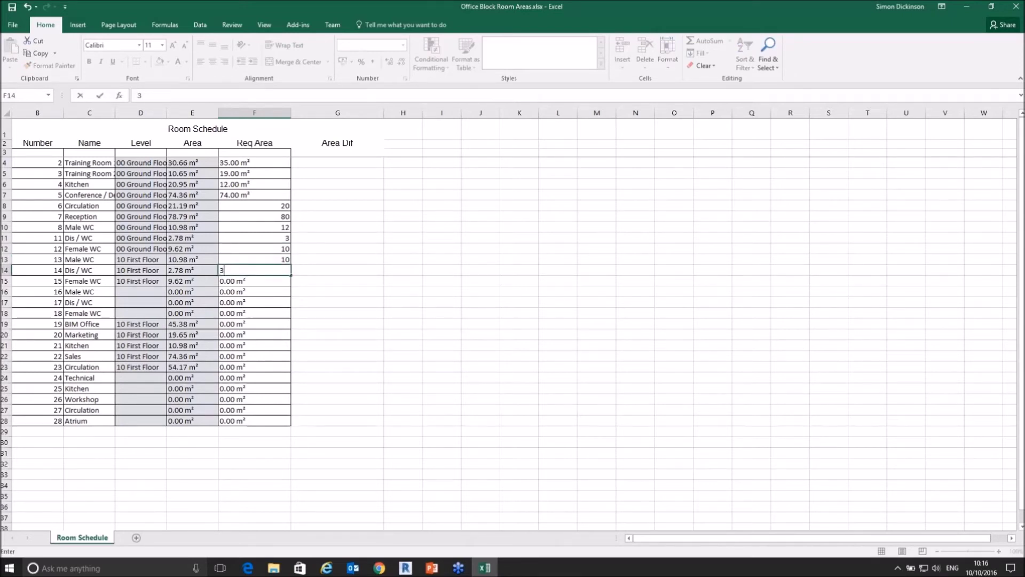
{"action": "key", "text": "Return"}
{"action": "type", "text": "9"}
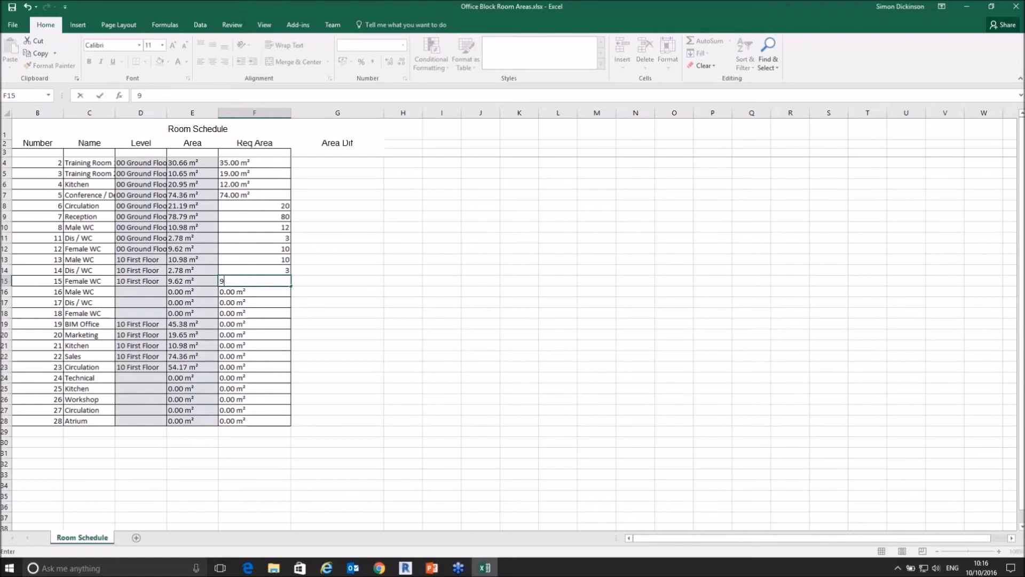
{"action": "key", "text": "Return"}
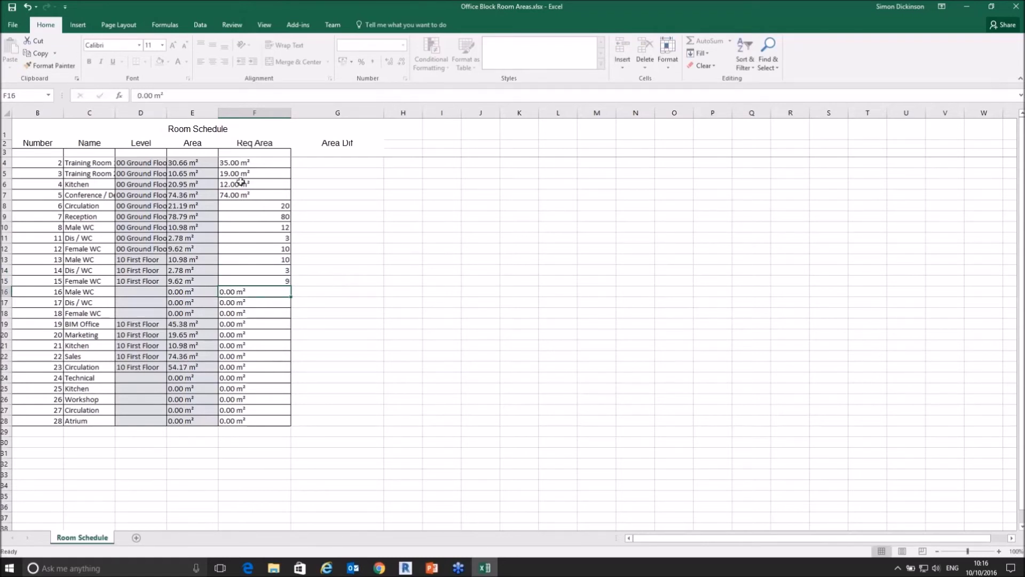
Set the required area of the ground-floor Female WC, room 12, to 9.
{"action": "left_click", "coordinate": [282, 249]}
{"action": "type", "text": "9"}
{"action": "left_click", "coordinate": [272, 291]}
Enter required areas of 40, 18, 10, 74 and 55 for first-floor rooms 19 to 23, BIM Office through Circulation.
{"action": "left_click", "coordinate": [262, 325]}
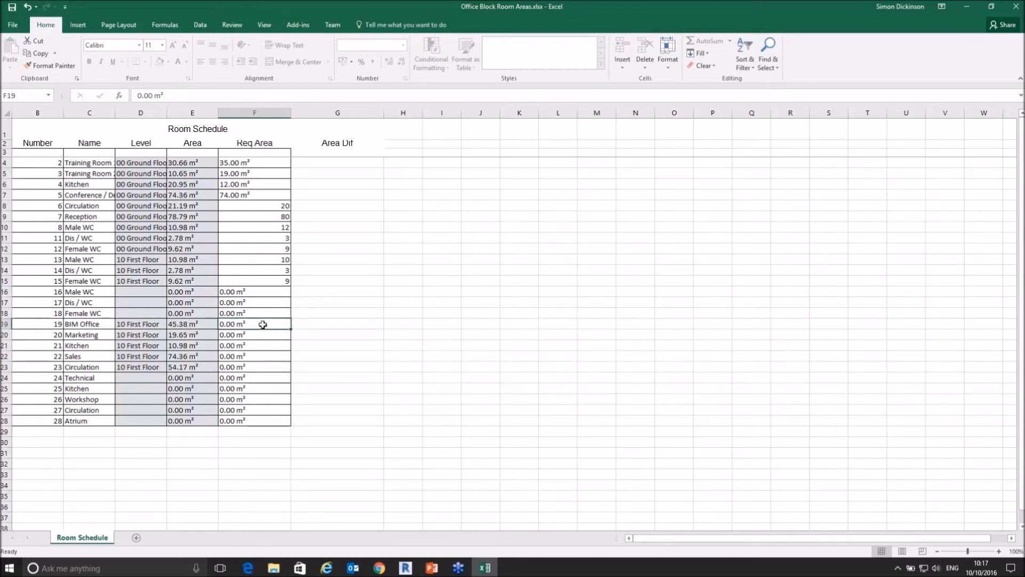
{"action": "type", "text": "40"}
{"action": "key", "text": "Return"}
{"action": "type", "text": "18"}
{"action": "key", "text": "Return"}
{"action": "type", "text": "10"}
{"action": "key", "text": "Return"}
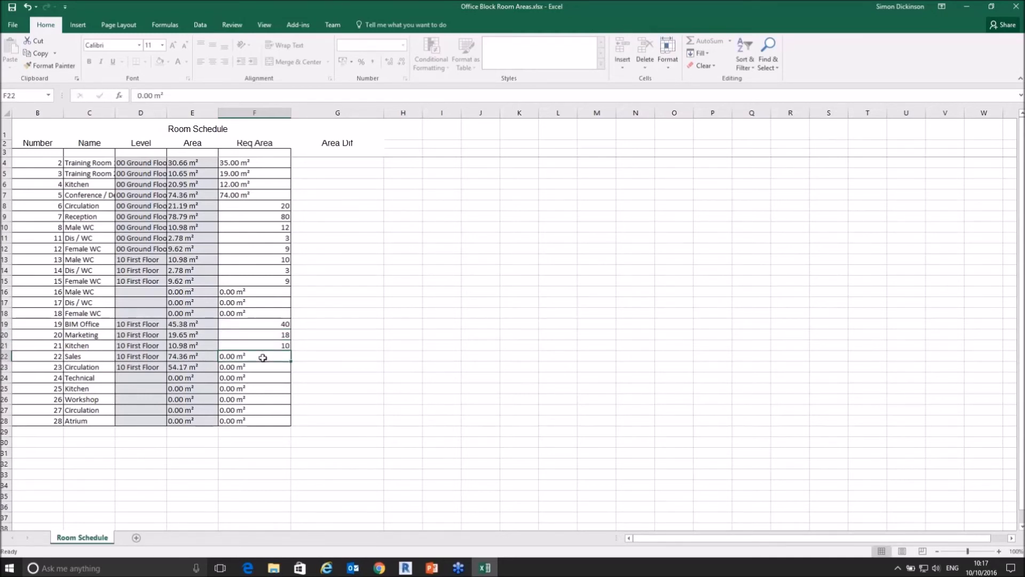
{"action": "type", "text": "74"}
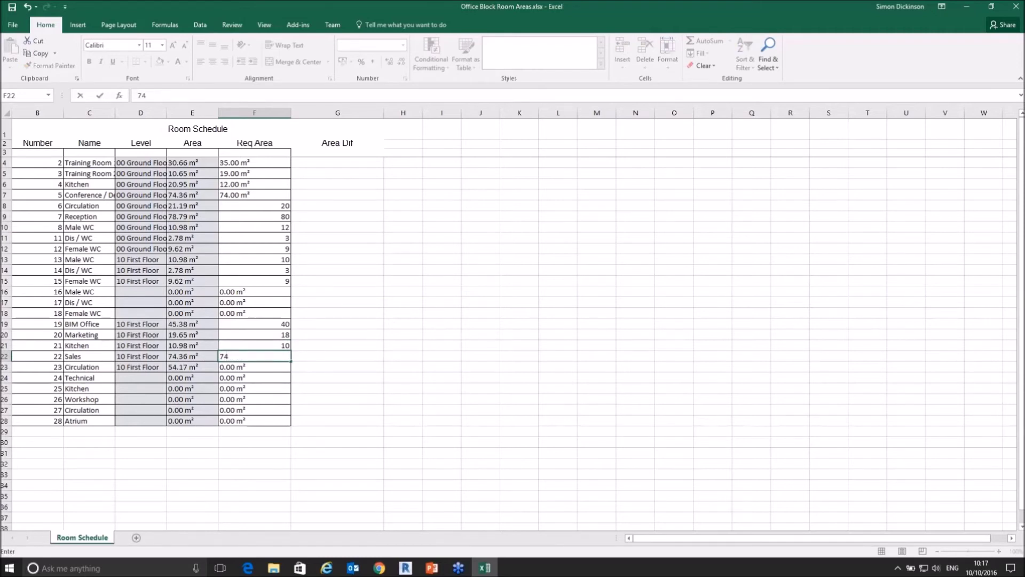
{"action": "key", "text": "Return"}
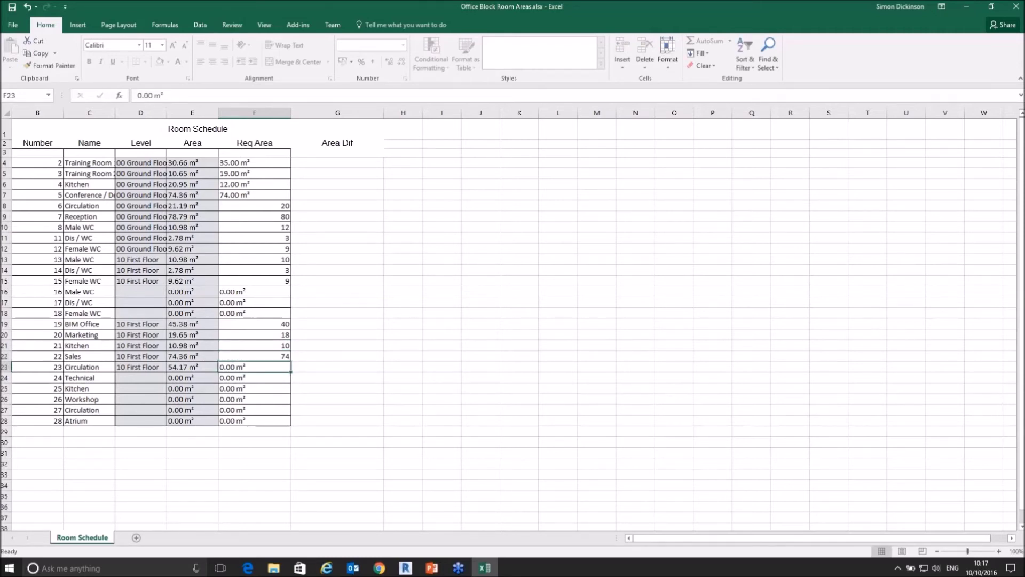
{"action": "type", "text": "55"}
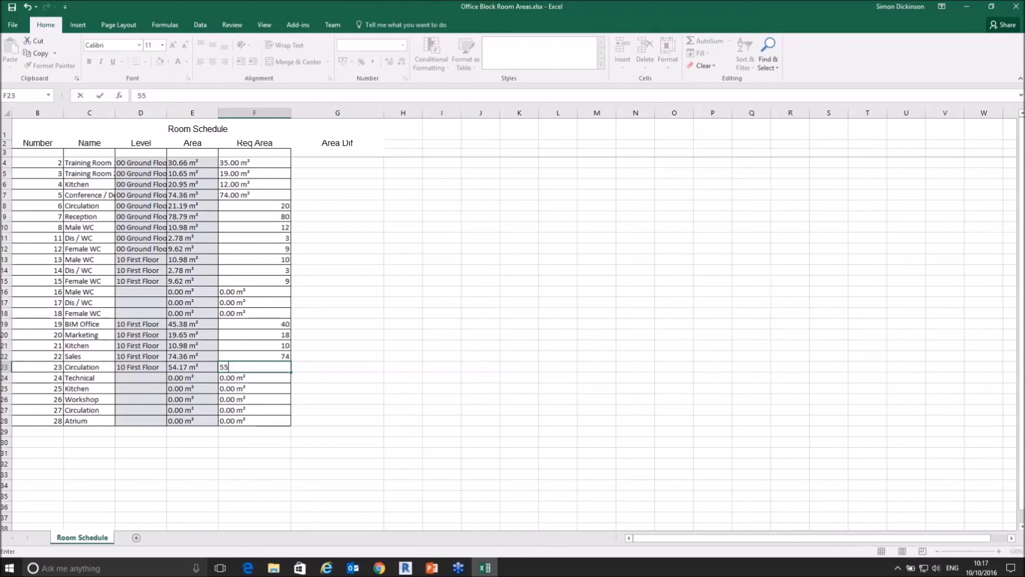
{"action": "left_click", "coordinate": [327, 353]}
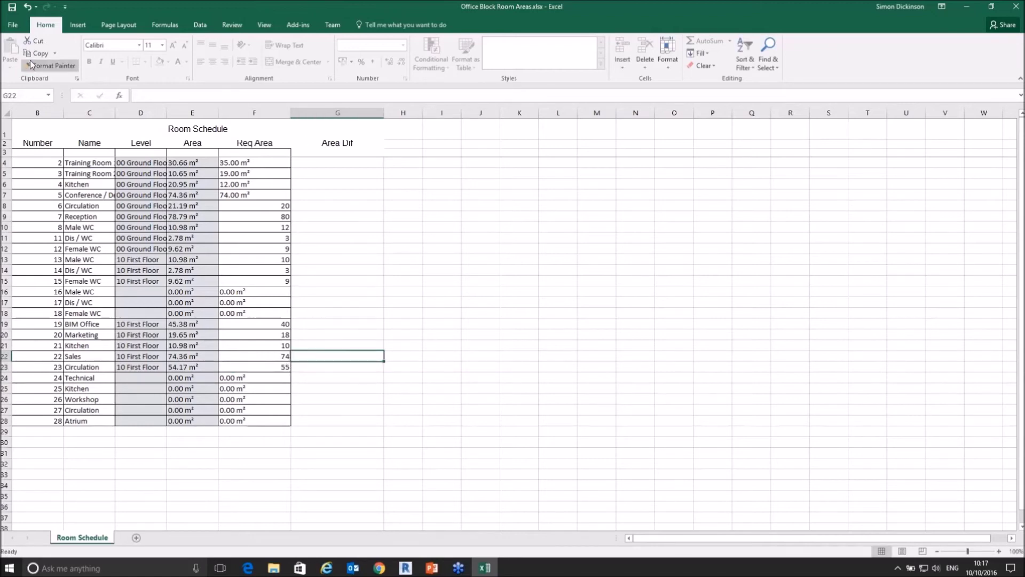
Save the workbook, switch back to Revit and close the BIM Data Link Manager.
{"action": "left_click", "coordinate": [13, 25]}
{"action": "left_click", "coordinate": [22, 117]}
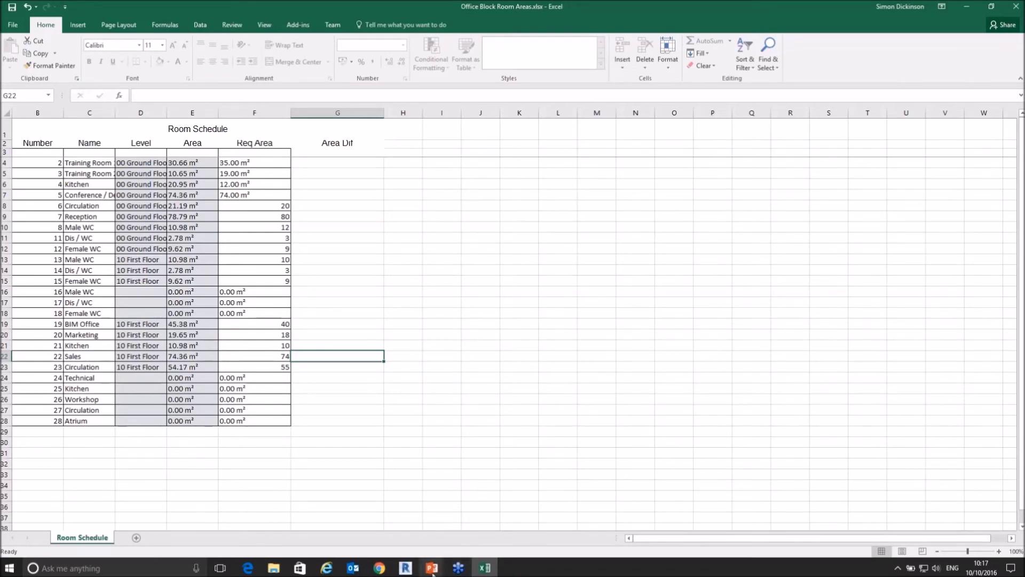
{"action": "left_click", "coordinate": [405, 568]}
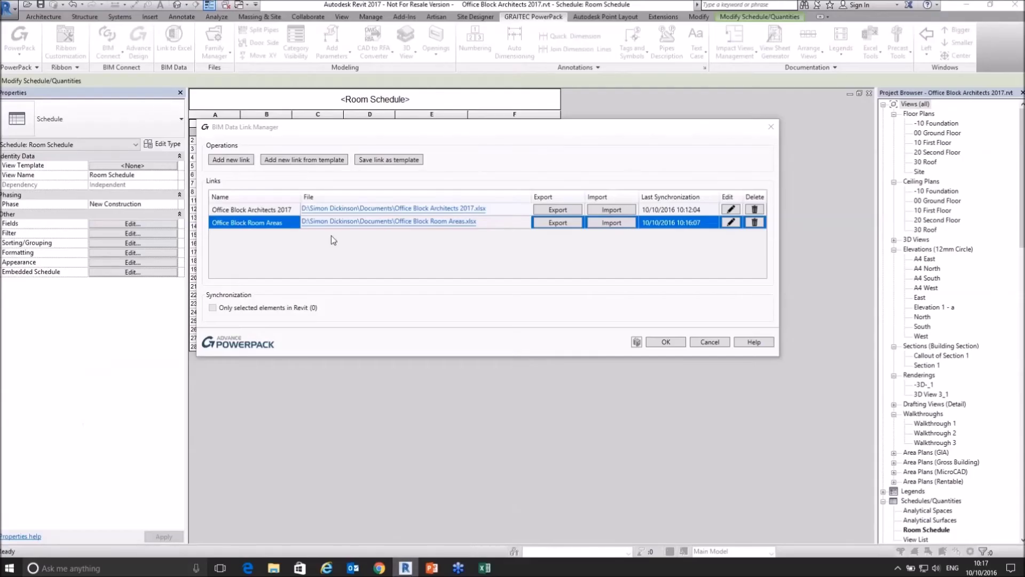
{"action": "left_click", "coordinate": [666, 342]}
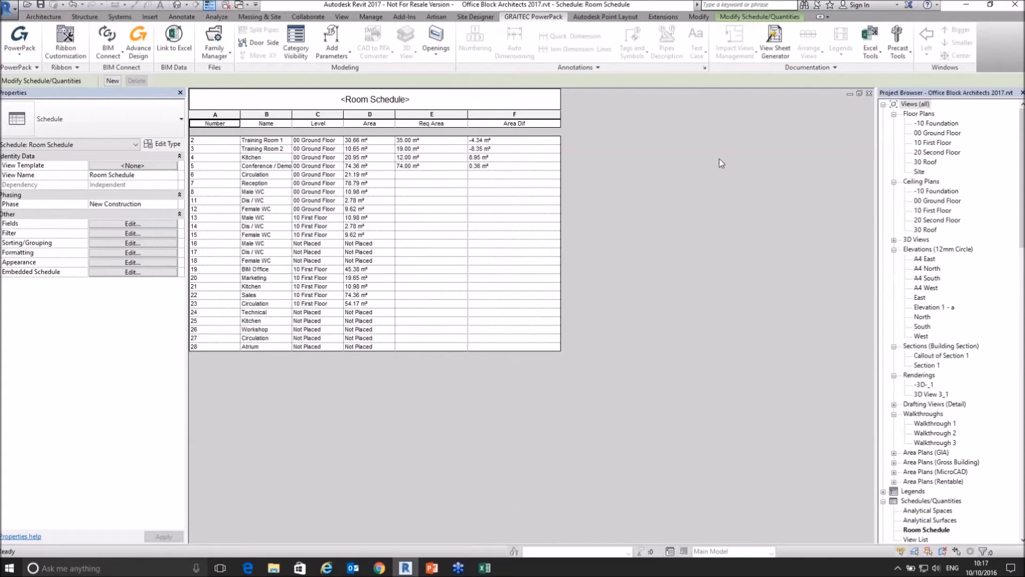
Import the Office Block Room Areas link from Excel into the model and close the link manager.
{"action": "left_click", "coordinate": [174, 42]}
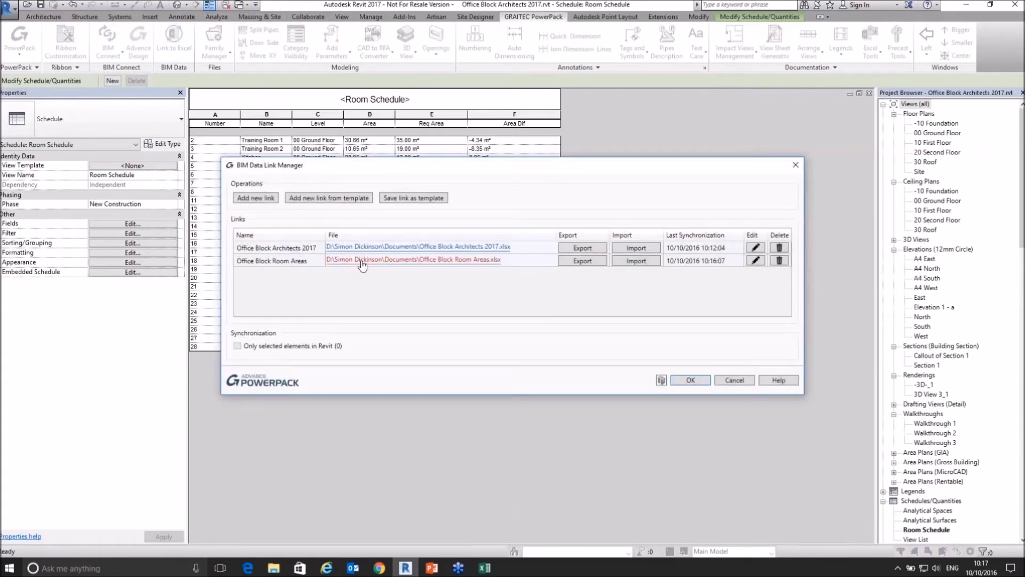
{"action": "left_click", "coordinate": [635, 261]}
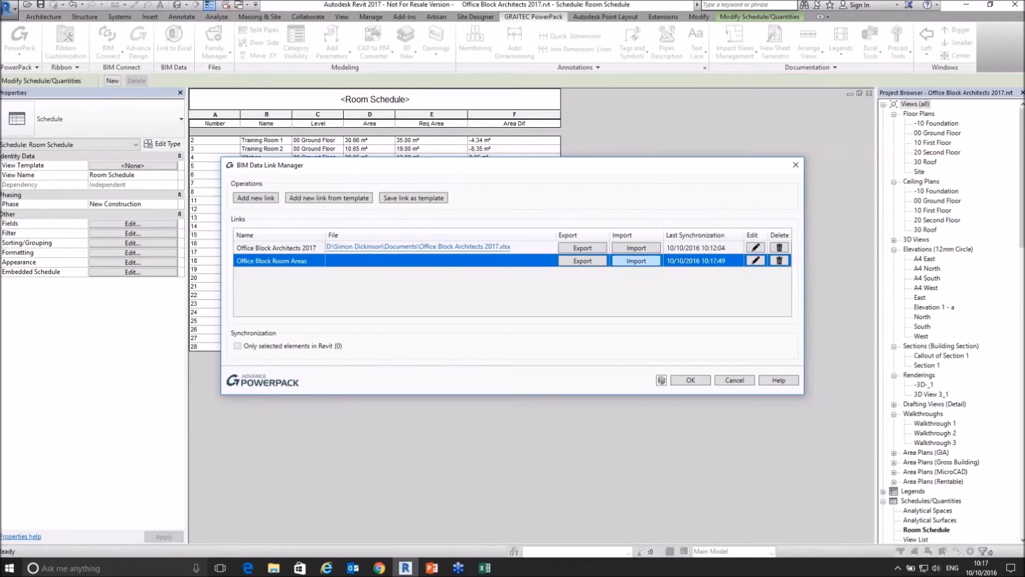
{"action": "left_click_drag", "start_coordinate": [649, 179], "coordinate": [620, 197]}
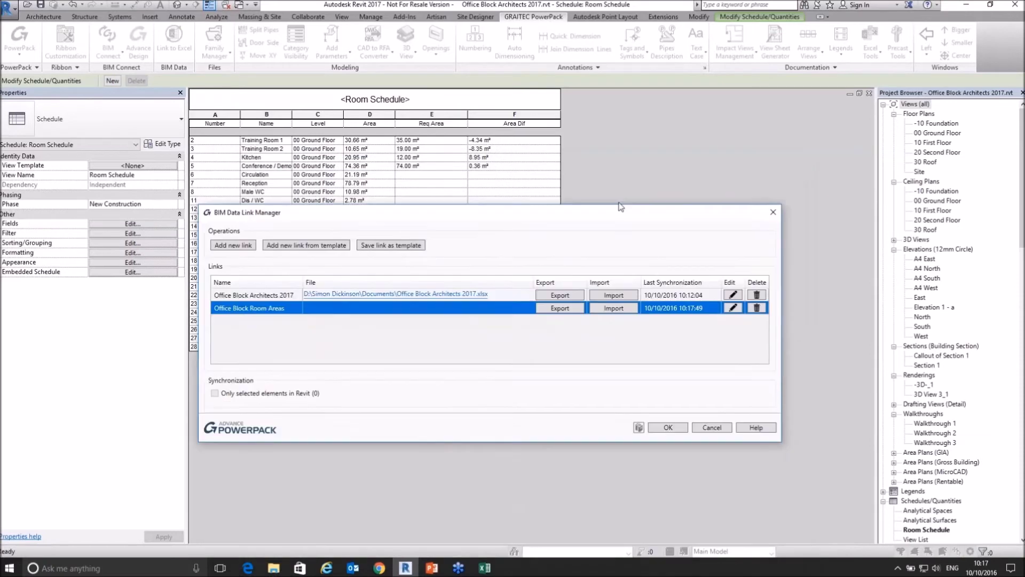
{"action": "left_click", "coordinate": [662, 398]}
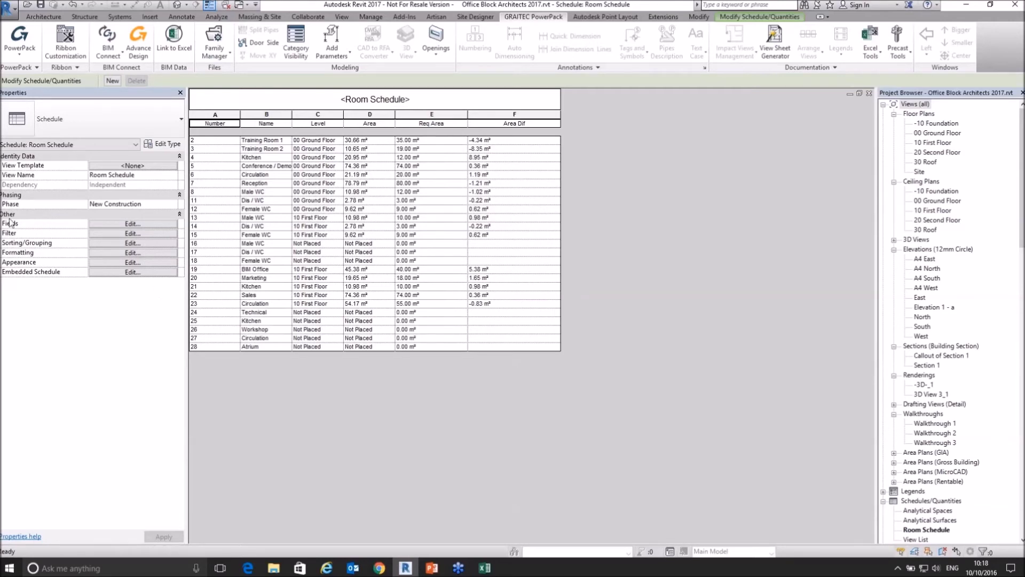
Start a conditional format on the schedule's Area Dif field with the test Greater Than 0.00 m².
{"action": "left_click", "coordinate": [131, 263]}
{"action": "left_click", "coordinate": [368, 126]}
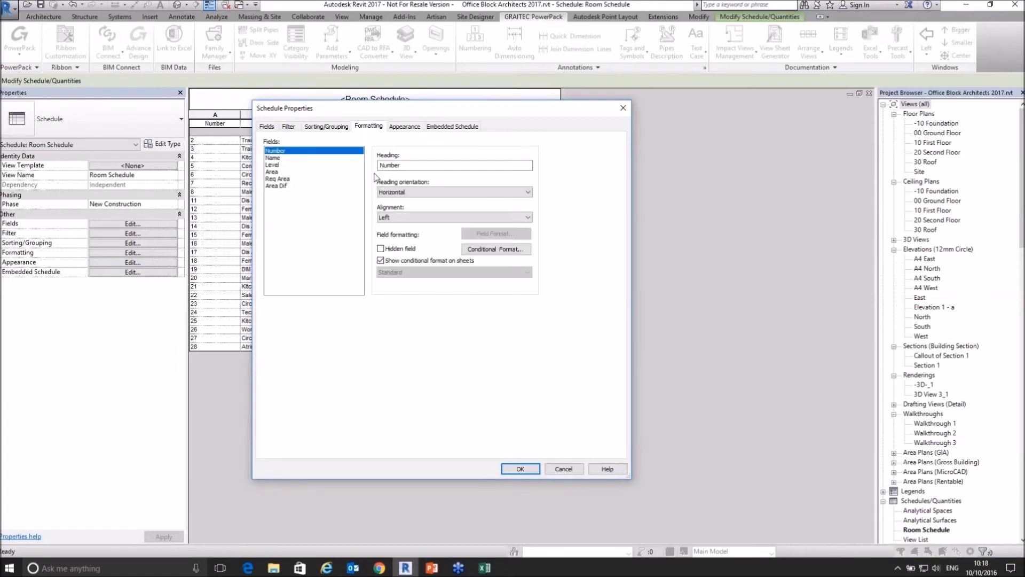
{"action": "left_click", "coordinate": [276, 187]}
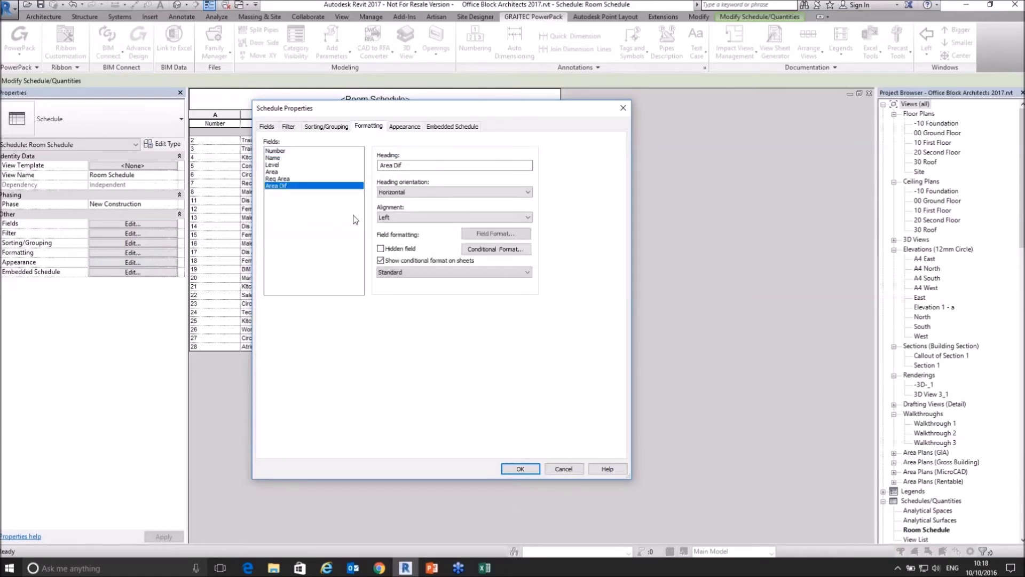
{"action": "left_click", "coordinate": [495, 250]}
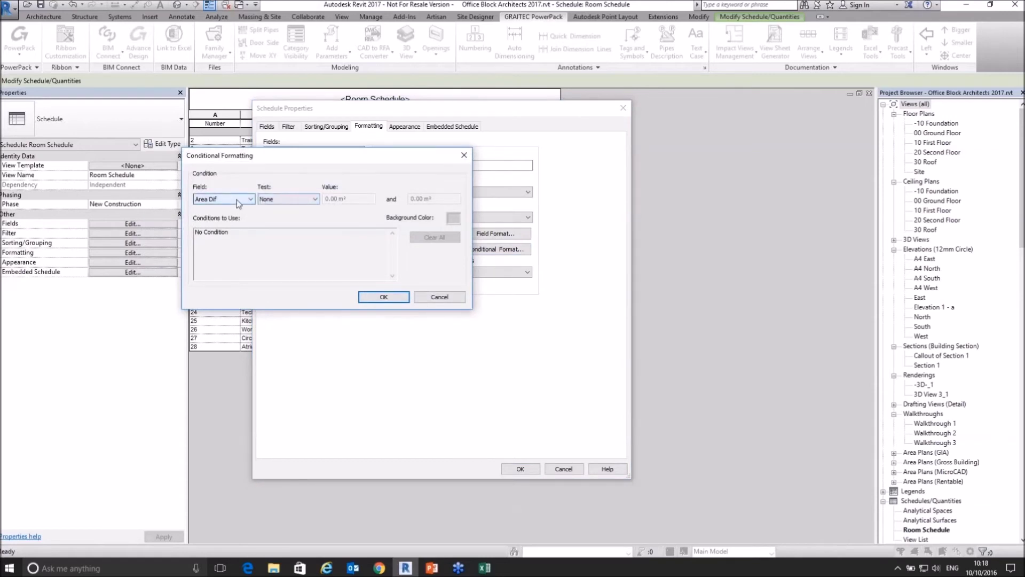
{"action": "left_click", "coordinate": [298, 199]}
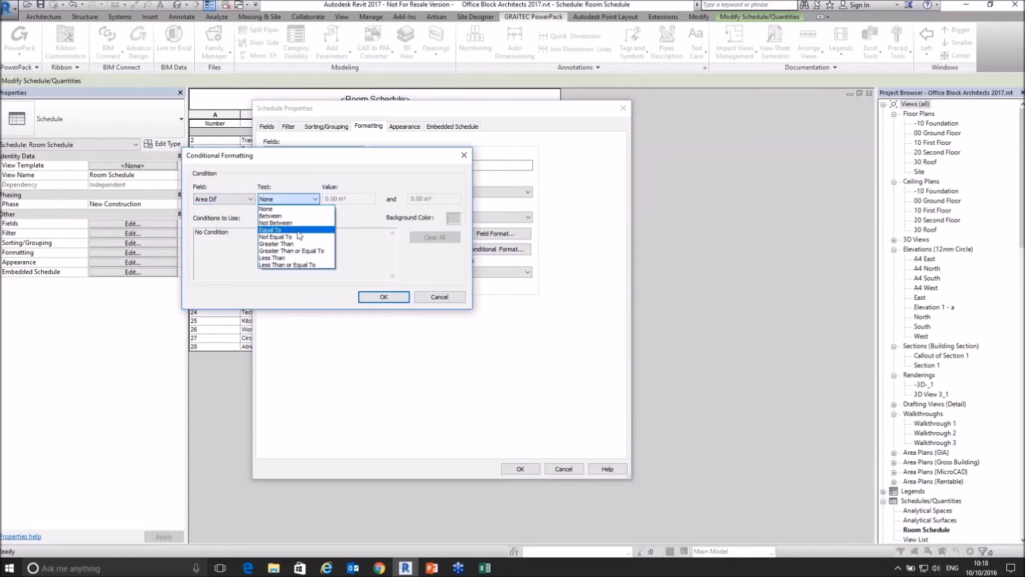
{"action": "left_click", "coordinate": [288, 244]}
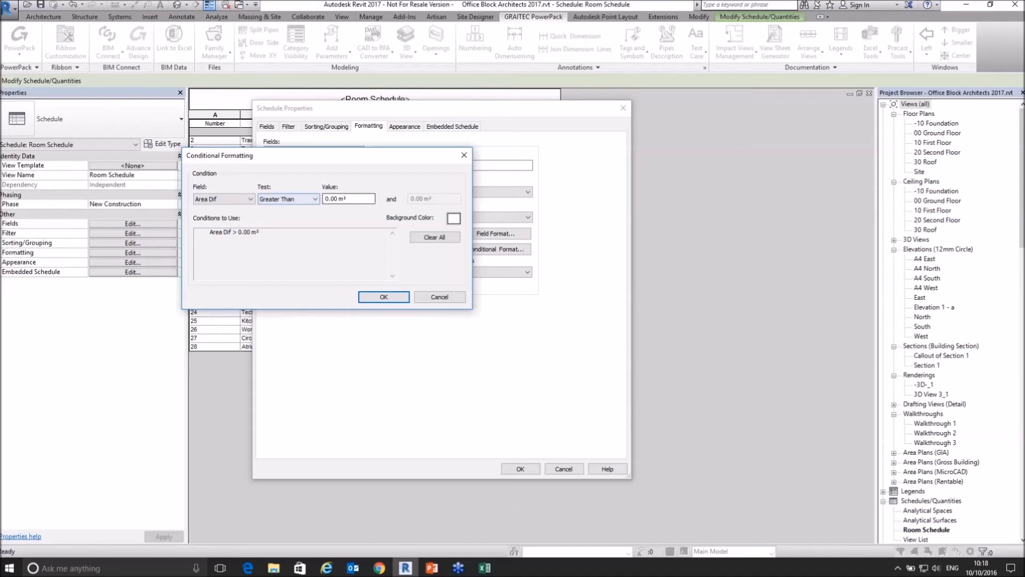
Set the condition's background color to golden yellow and apply the formatting to the room schedule.
{"action": "left_click", "coordinate": [453, 218]}
{"action": "left_click_drag", "start_coordinate": [358, 195], "coordinate": [357, 161]}
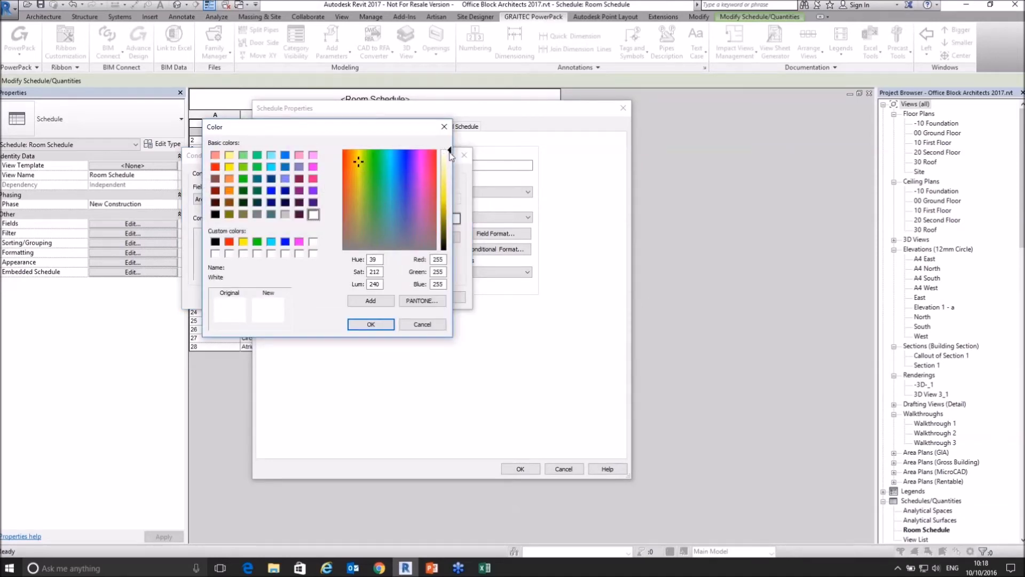
{"action": "left_click_drag", "start_coordinate": [449, 154], "coordinate": [449, 198]}
{"action": "left_click", "coordinate": [387, 323]}
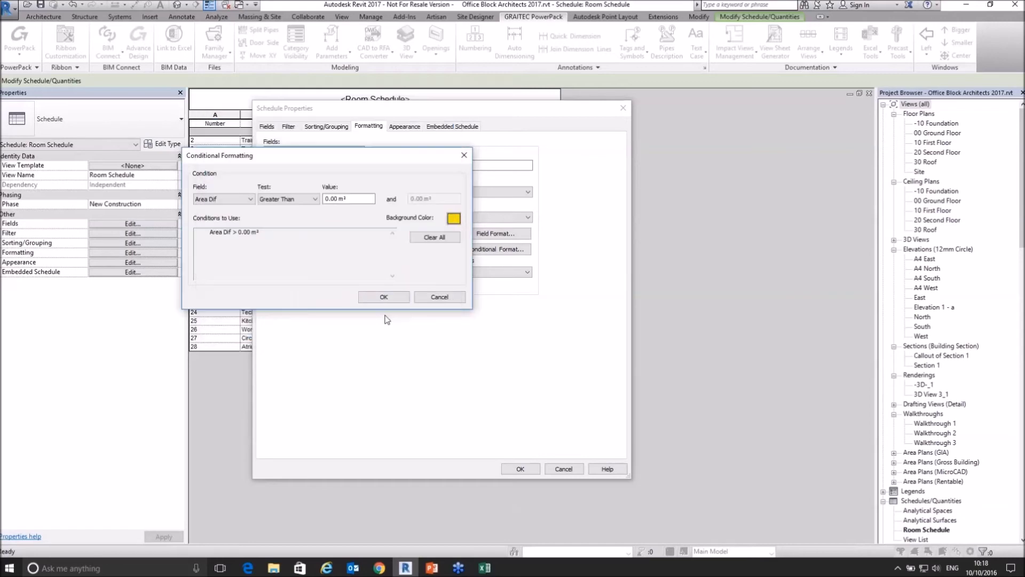
{"action": "left_click", "coordinate": [384, 296]}
{"action": "left_click", "coordinate": [525, 469]}
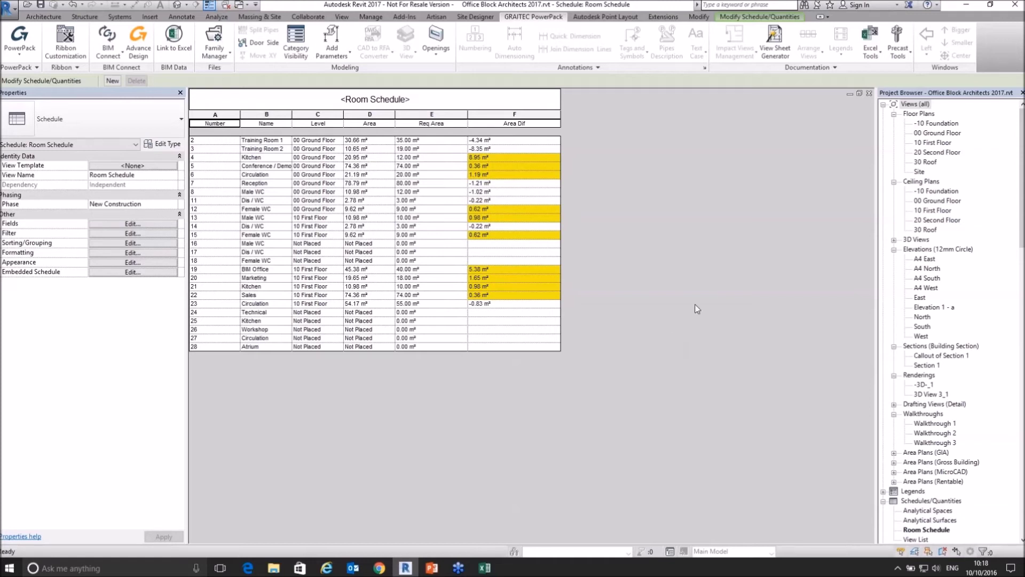
{"action": "left_click", "coordinate": [177, 48]}
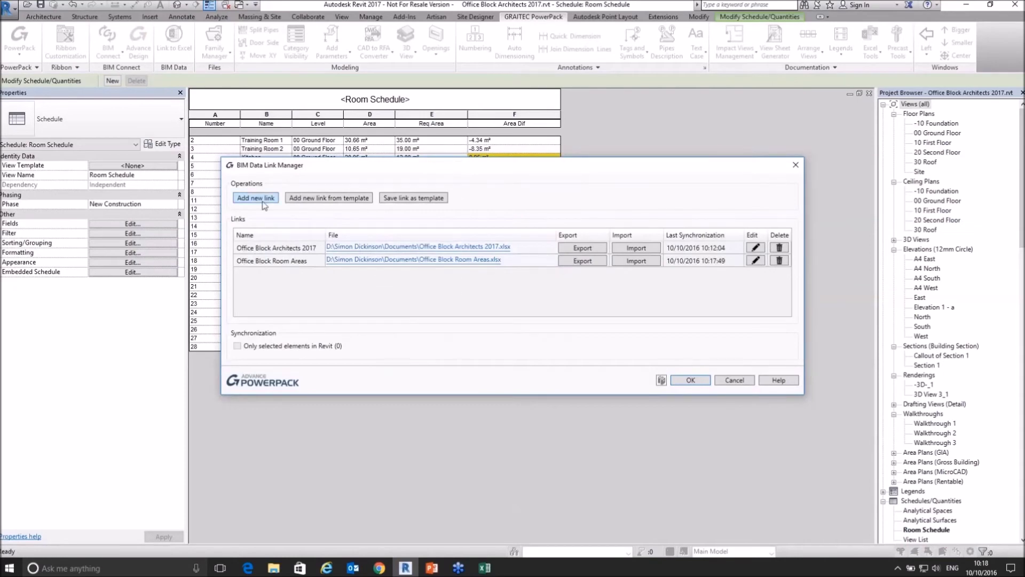
{"action": "left_click", "coordinate": [263, 199]}
{"action": "left_click", "coordinate": [593, 412]}
{"action": "left_click", "coordinate": [733, 380]}
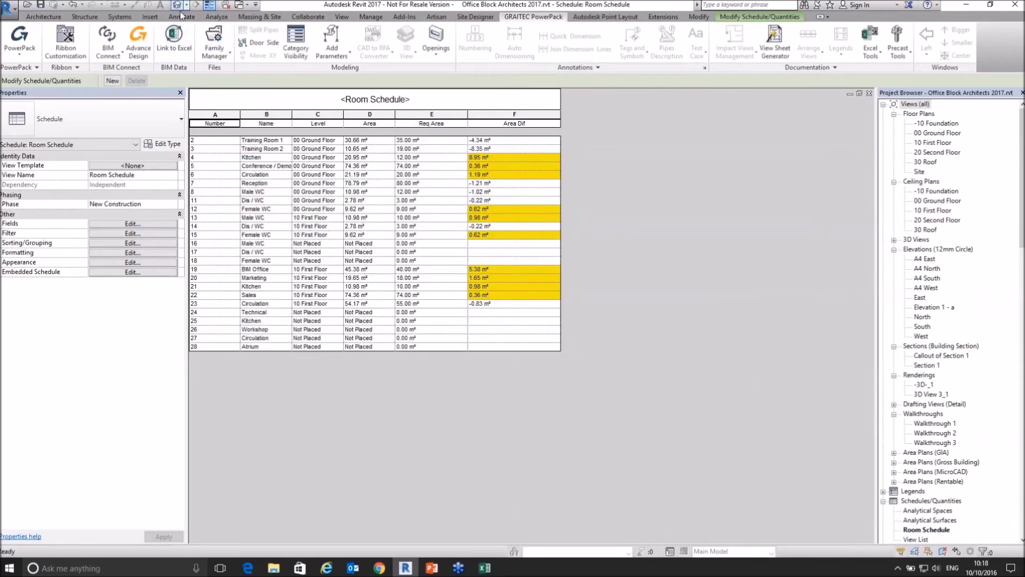
Create a new schedule for the Windows category, leaving its phase at New Construction.
{"action": "left_click", "coordinate": [342, 16]}
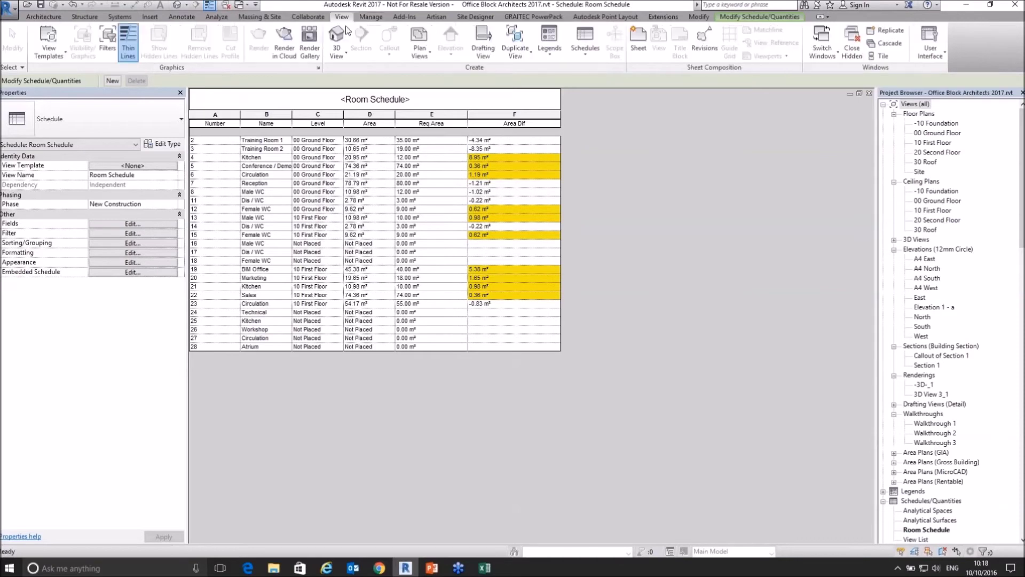
{"action": "left_click", "coordinate": [585, 47]}
{"action": "left_click", "coordinate": [616, 73]}
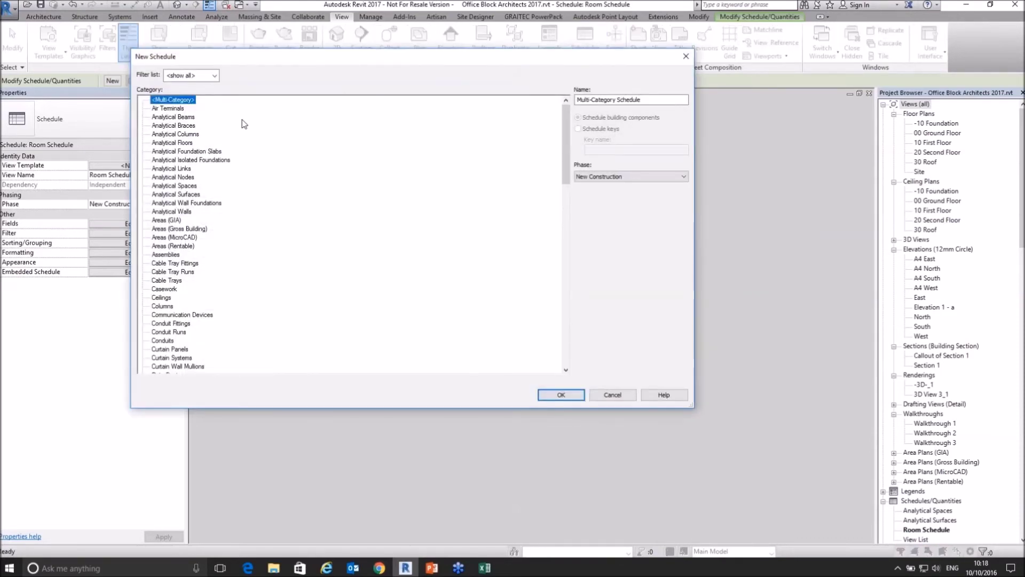
{"action": "scroll", "coordinate": [201, 297], "scroll_direction": "down", "scroll_amount": 3}
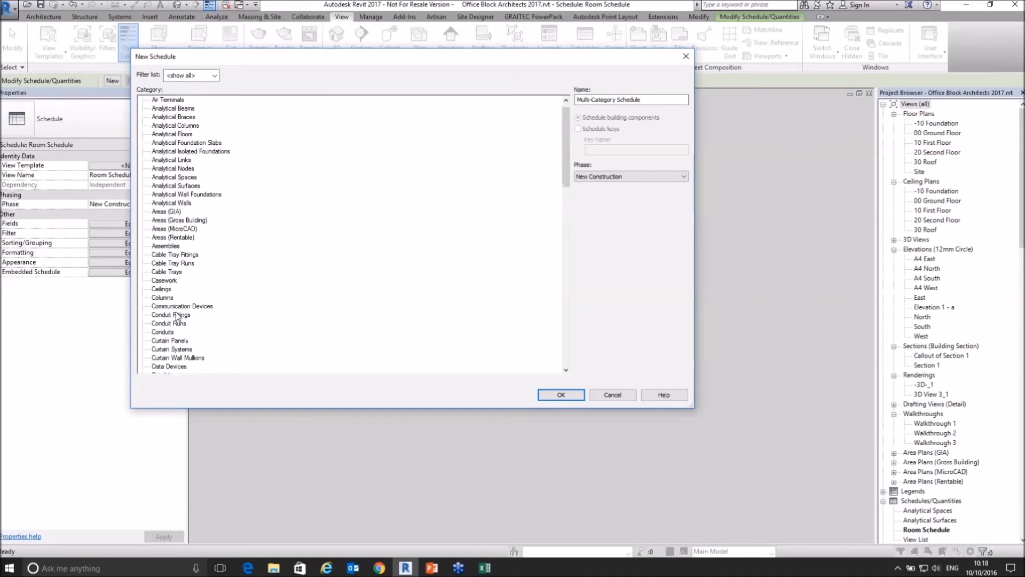
{"action": "left_click_drag", "start_coordinate": [567, 170], "coordinate": [576, 376]}
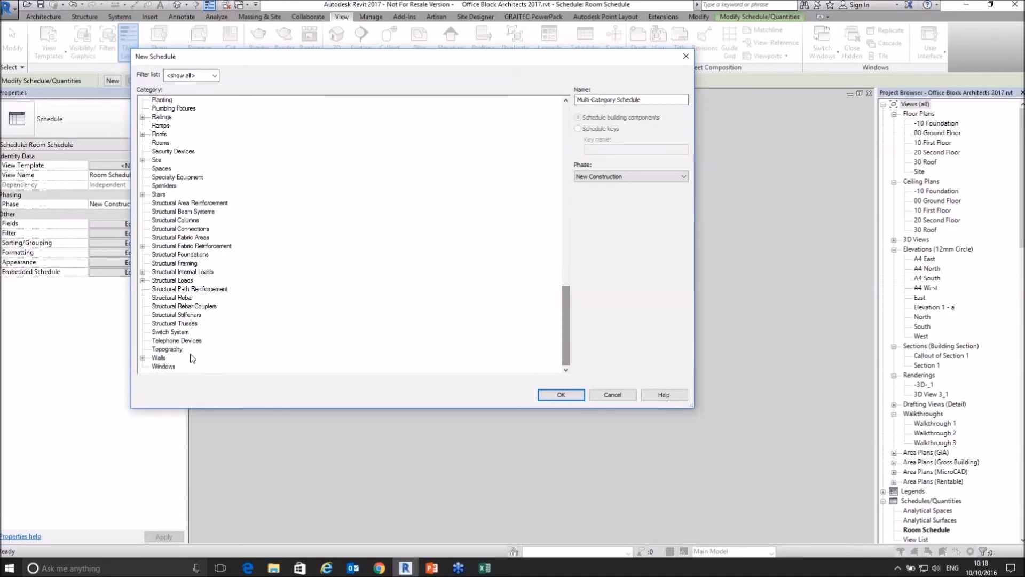
{"action": "left_click", "coordinate": [164, 366]}
{"action": "left_click", "coordinate": [561, 394]}
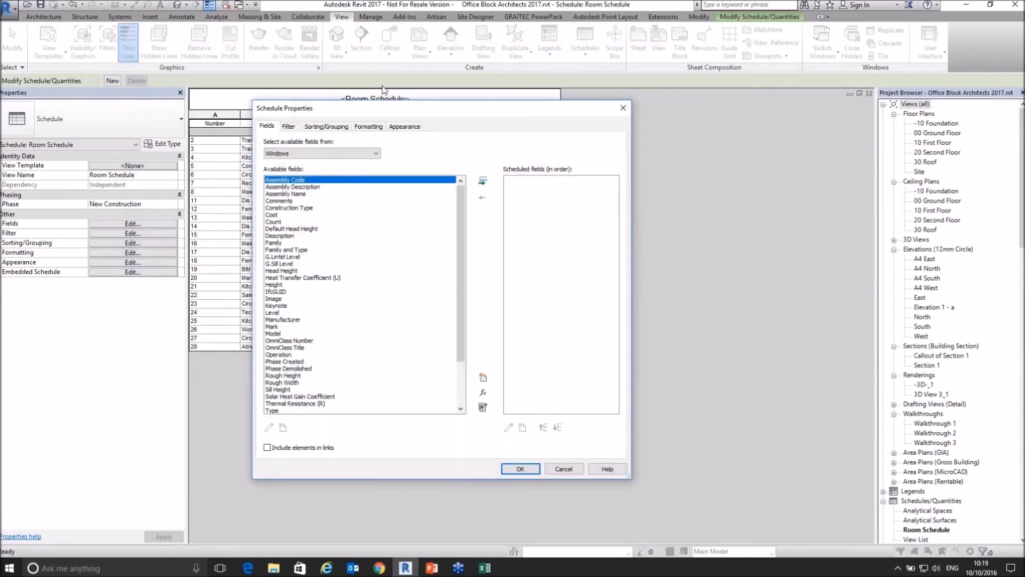
Add the Mark, Family and Type, Sill Height and Level fields to the window schedule.
{"action": "left_click_drag", "start_coordinate": [401, 107], "coordinate": [415, 63]}
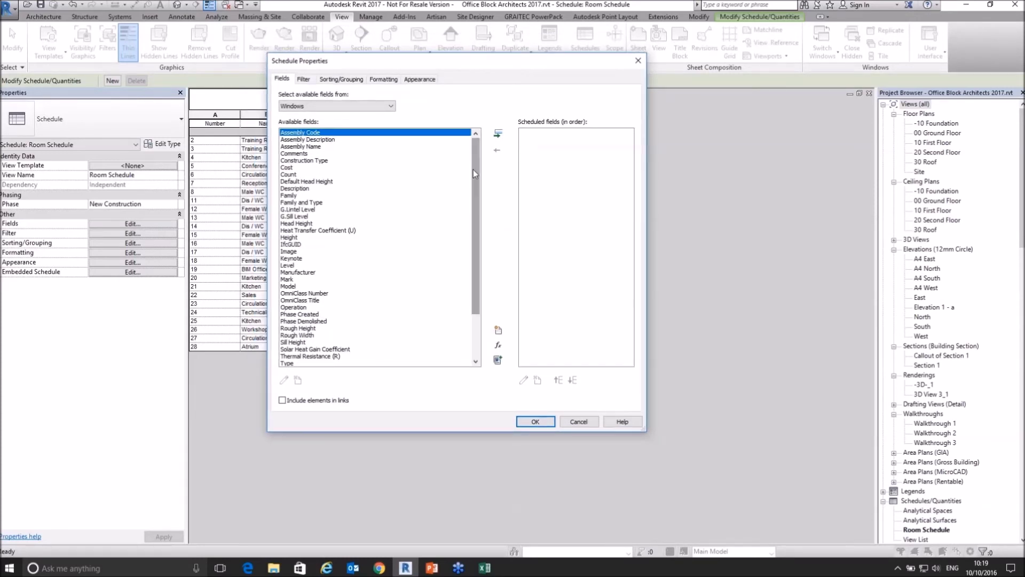
{"action": "left_click_drag", "start_coordinate": [473, 169], "coordinate": [473, 257]}
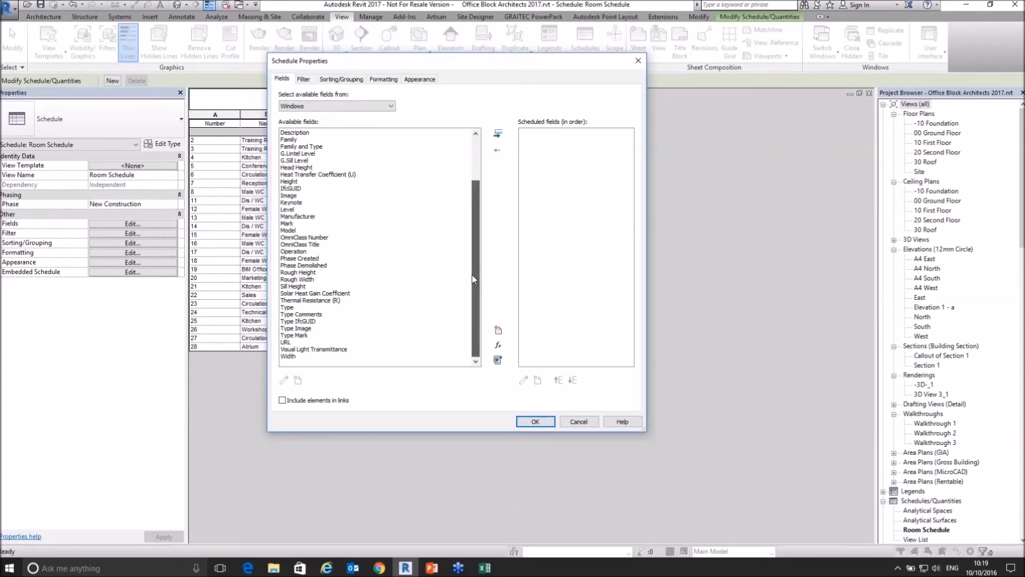
{"action": "double_click", "coordinate": [288, 223]}
{"action": "double_click", "coordinate": [309, 154]}
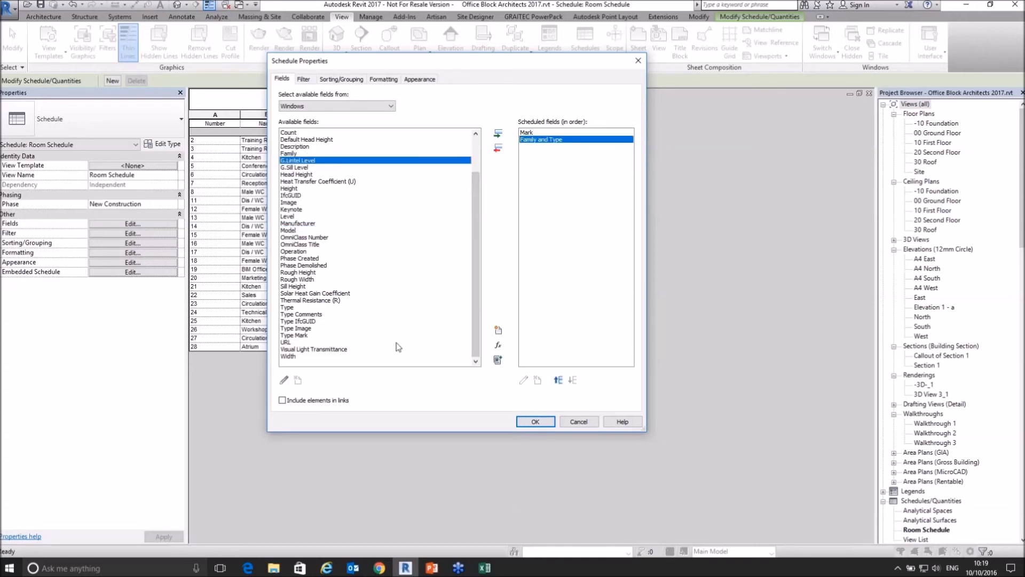
{"action": "double_click", "coordinate": [291, 287]}
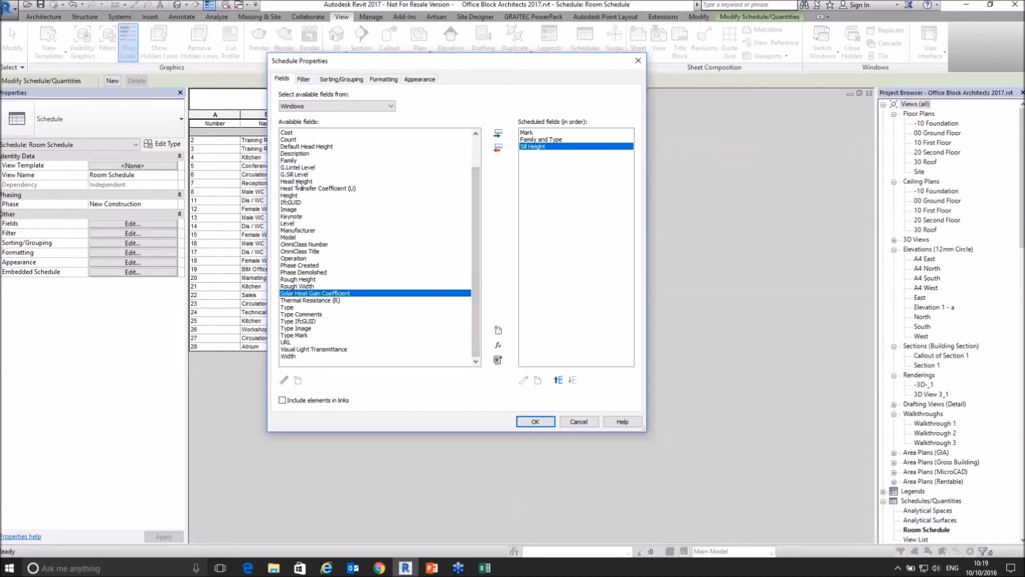
{"action": "double_click", "coordinate": [287, 225]}
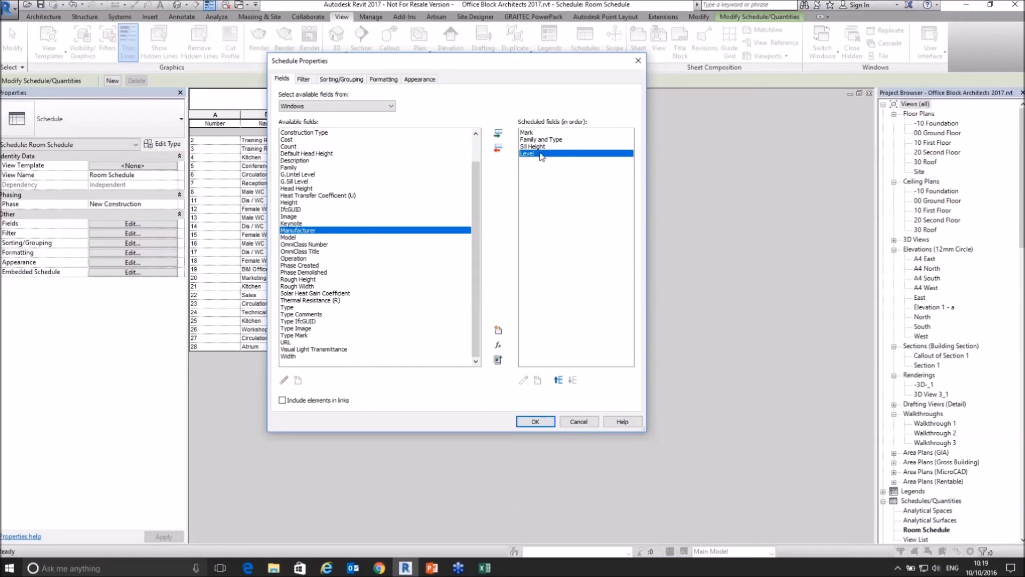
Move Level above Sill Height in the scheduled fields, then generate the window schedule and widen its columns.
{"action": "left_click", "coordinate": [558, 379]}
{"action": "left_click", "coordinate": [527, 425]}
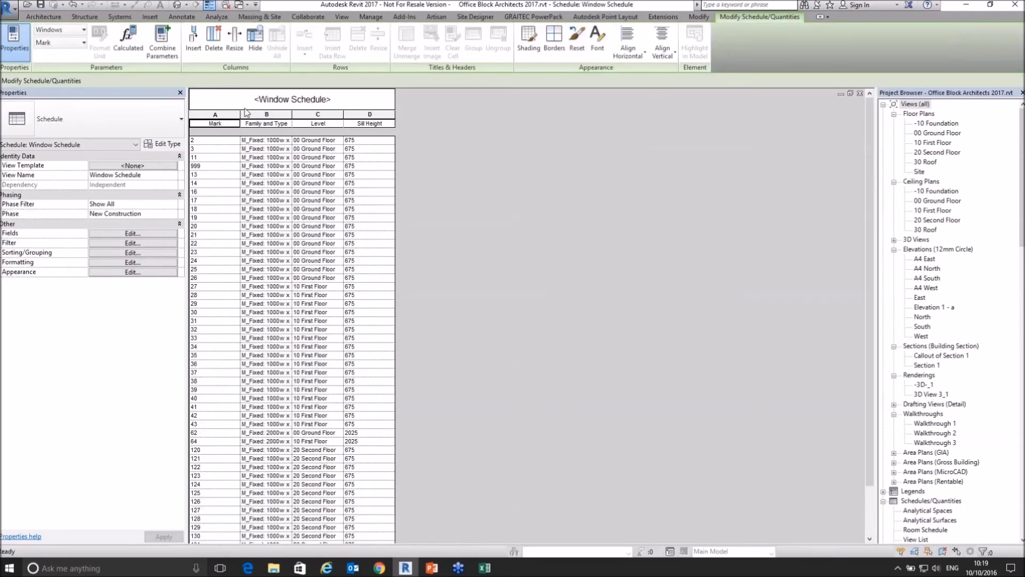
{"action": "left_click_drag", "start_coordinate": [242, 113], "coordinate": [538, 113]}
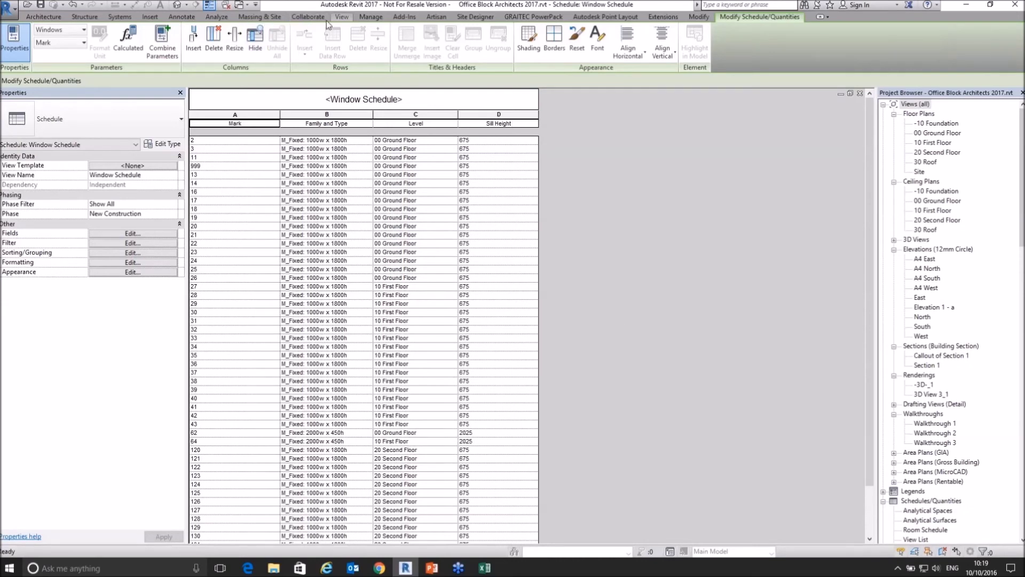
Add a new BIM data link to Excel, created from the current window schedule.
{"action": "left_click", "coordinate": [534, 16]}
{"action": "left_click", "coordinate": [173, 40]}
{"action": "left_click", "coordinate": [266, 199]}
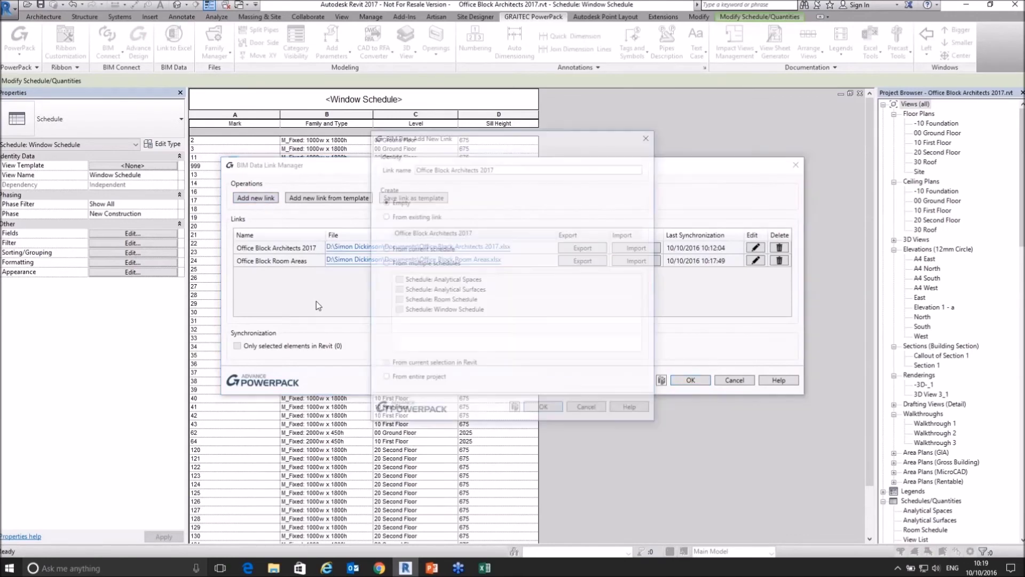
{"action": "left_click_drag", "start_coordinate": [441, 146], "coordinate": [374, 97]}
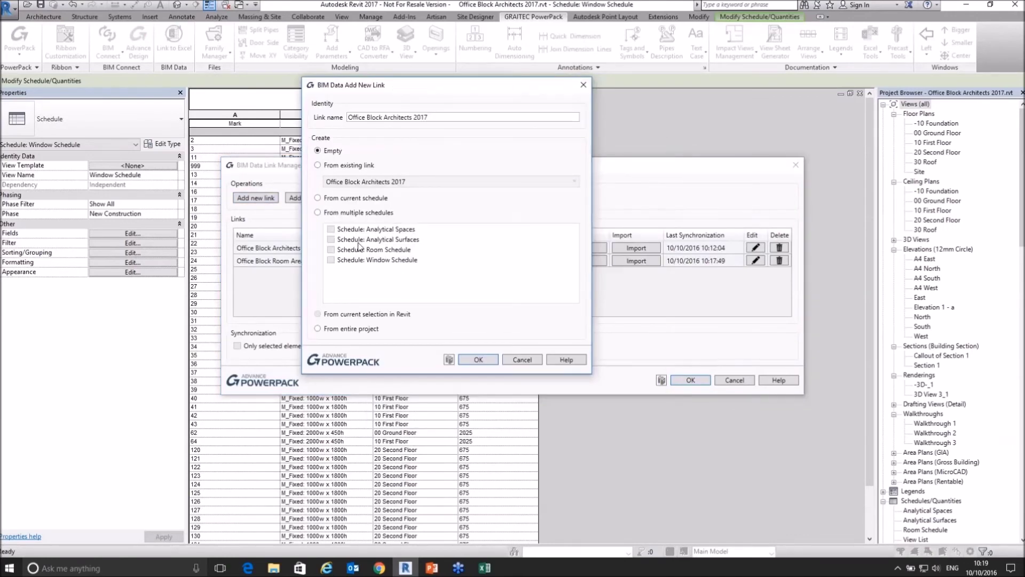
{"action": "left_click", "coordinate": [329, 214]}
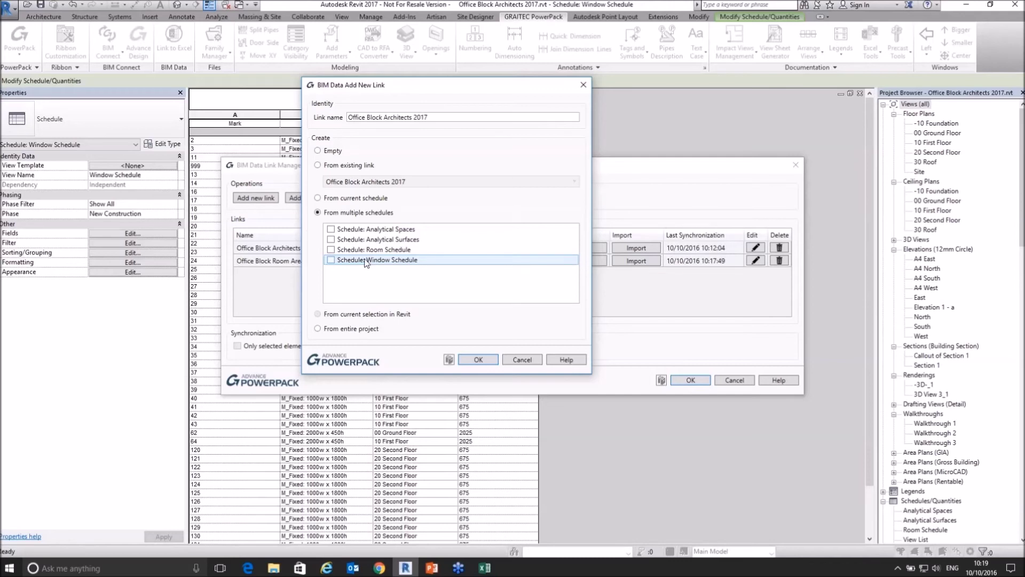
{"action": "left_click", "coordinate": [319, 199]}
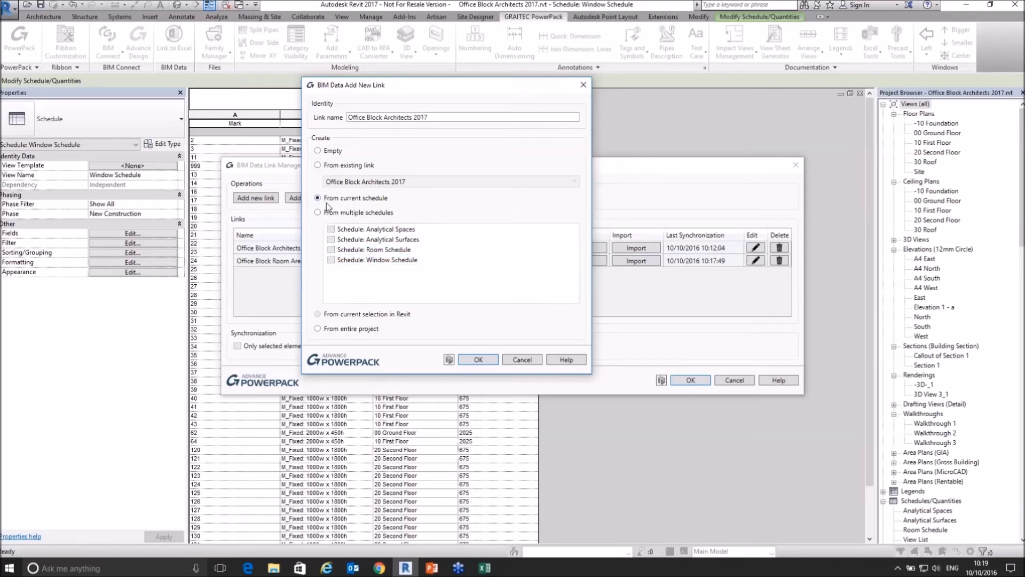
{"action": "left_click", "coordinate": [476, 360]}
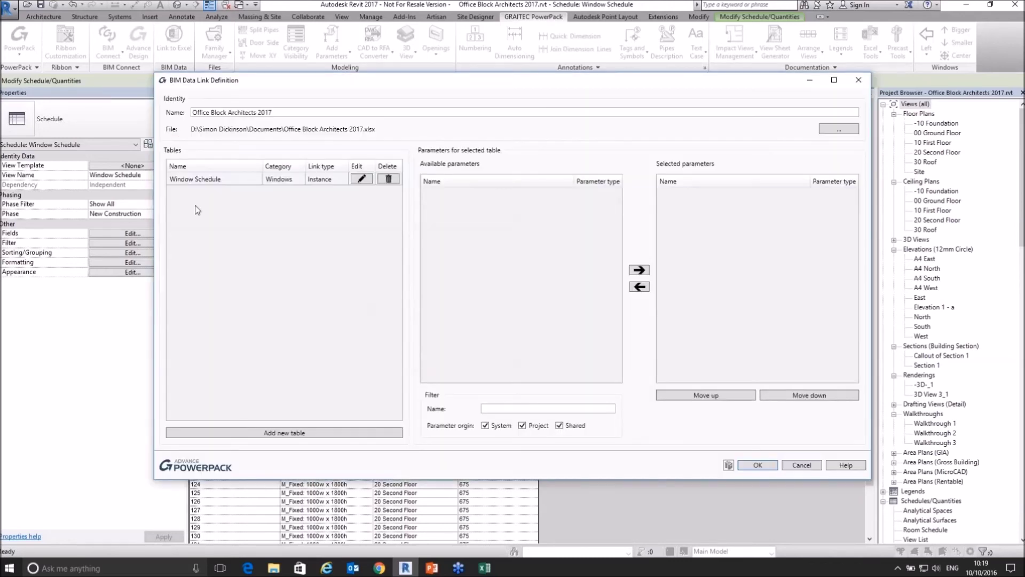
Name the link Office Block Windows and set its Excel file to Office Block Windows in the Documents folder.
{"action": "left_click_drag", "start_coordinate": [281, 109], "coordinate": [233, 115]}
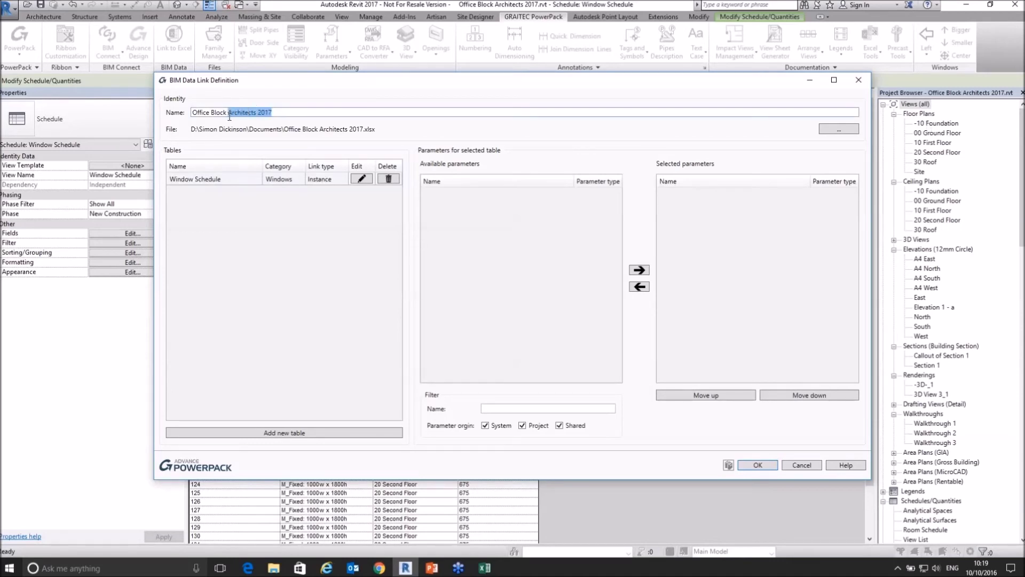
{"action": "type", "text": "Window"}
{"action": "left_click", "coordinate": [853, 130]}
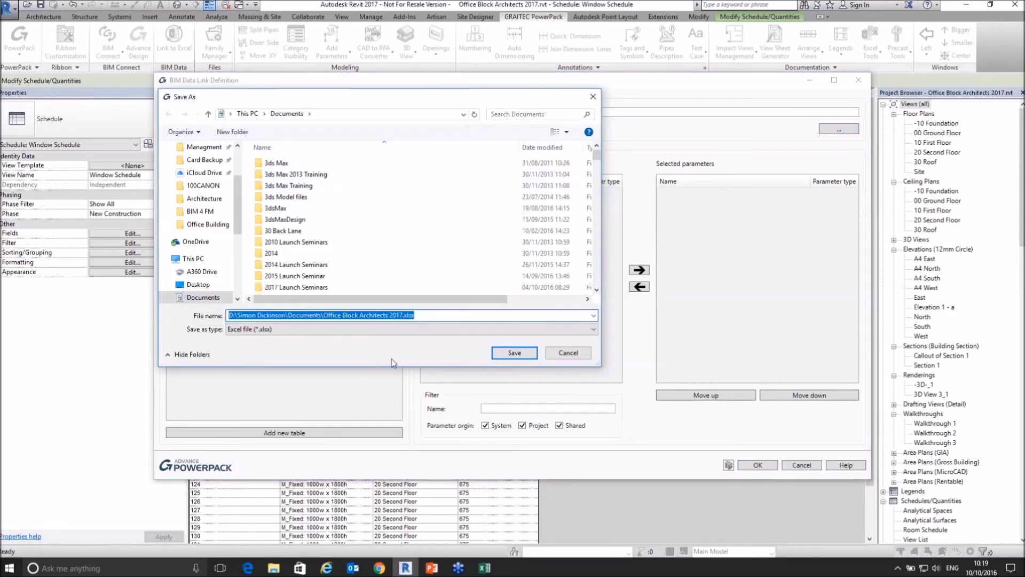
{"action": "left_click_drag", "start_coordinate": [422, 316], "coordinate": [365, 319]}
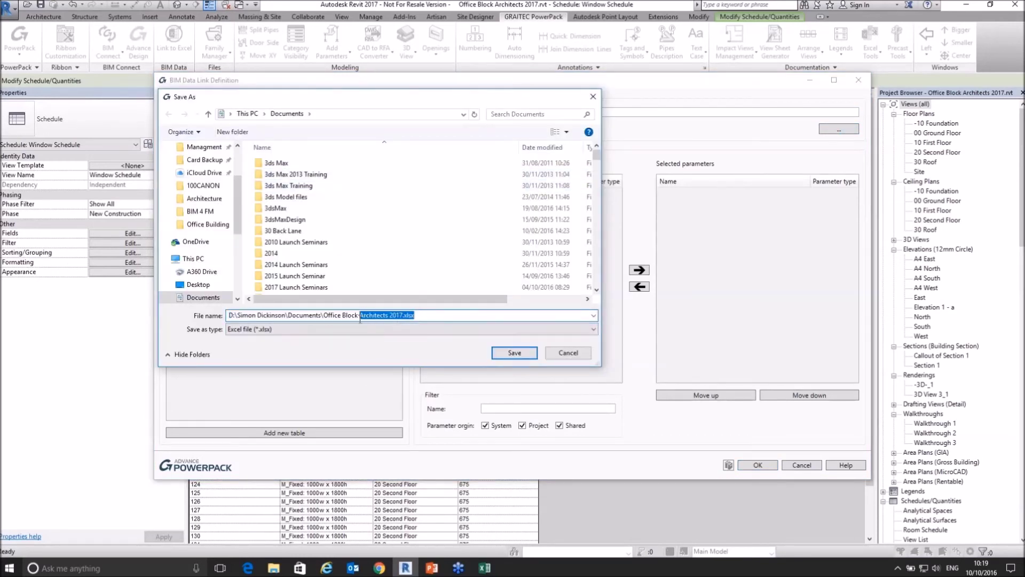
{"action": "type", "text": "Window"}
{"action": "left_click", "coordinate": [507, 352]}
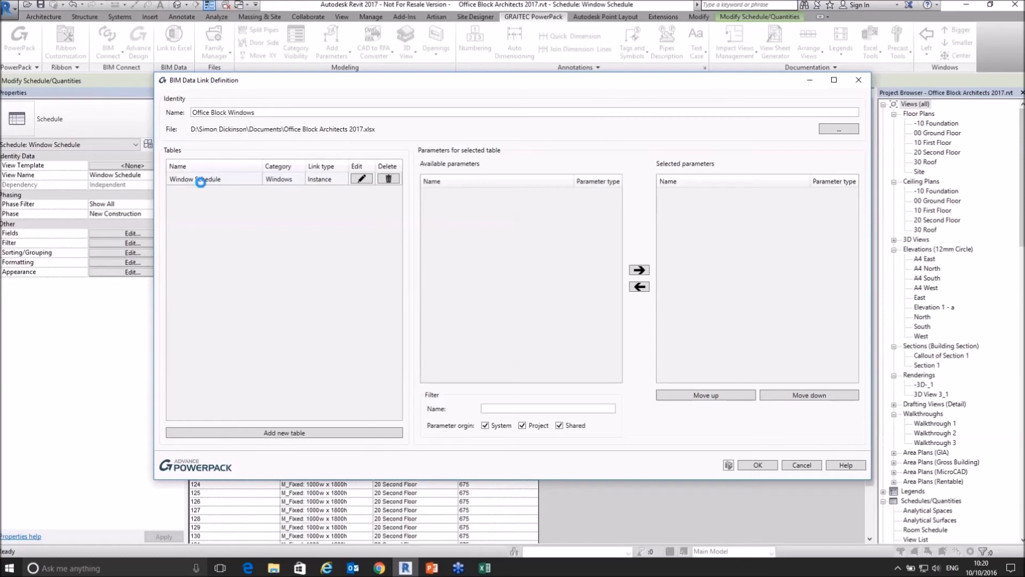
Check the Window Schedule table's selected parameters, accept the link definition and export the Office Block Windows link.
{"action": "left_click", "coordinate": [201, 180]}
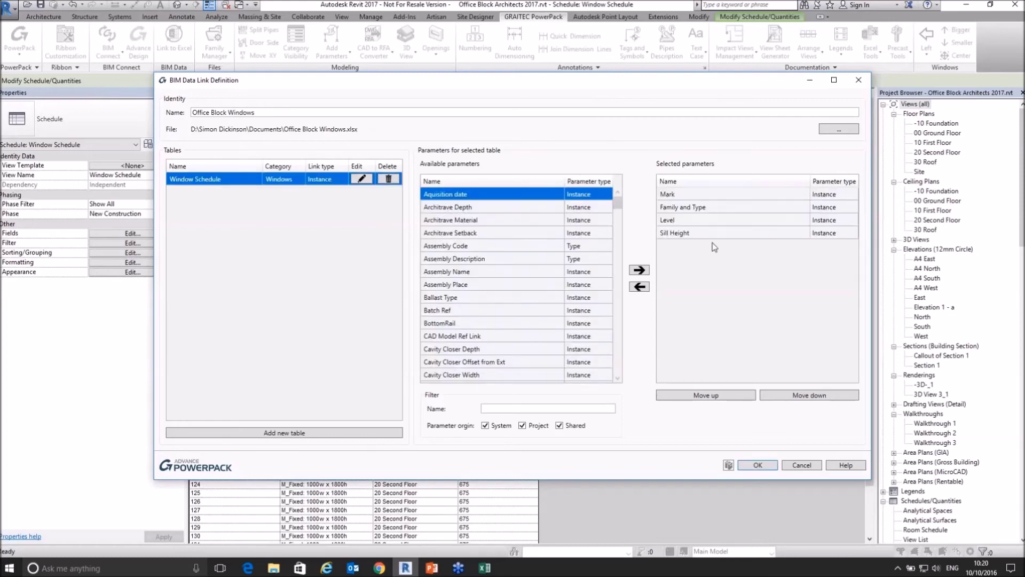
{"action": "left_click", "coordinate": [755, 465]}
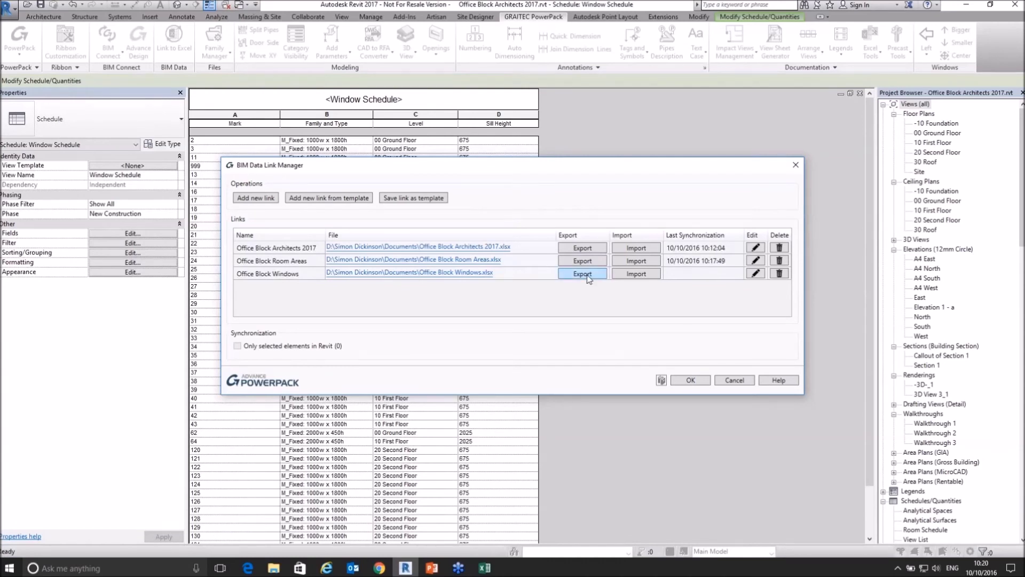
{"action": "left_click", "coordinate": [691, 266]}
{"action": "left_click", "coordinate": [691, 265]}
{"action": "left_click", "coordinate": [587, 275]}
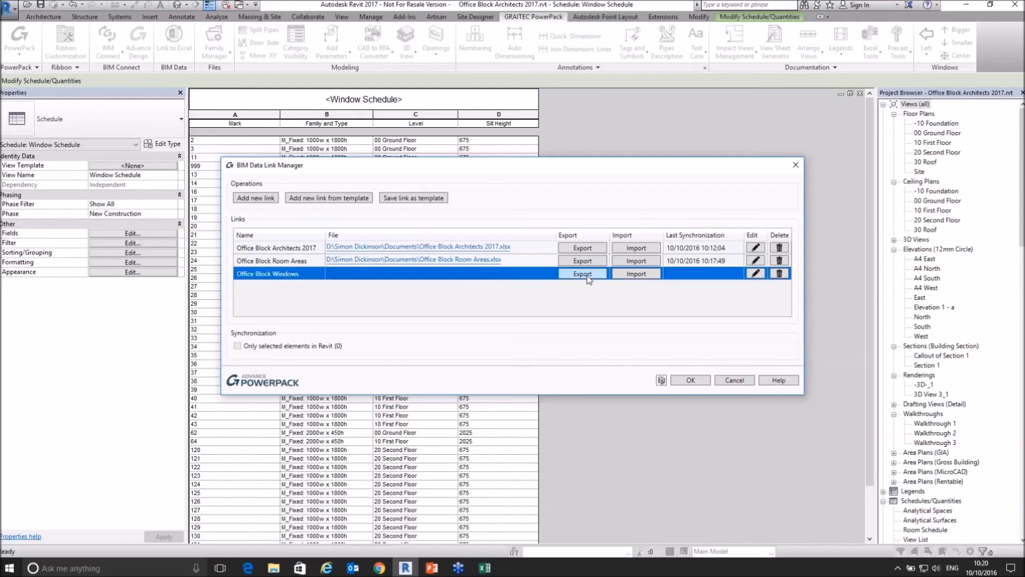
{"action": "left_click", "coordinate": [583, 274]}
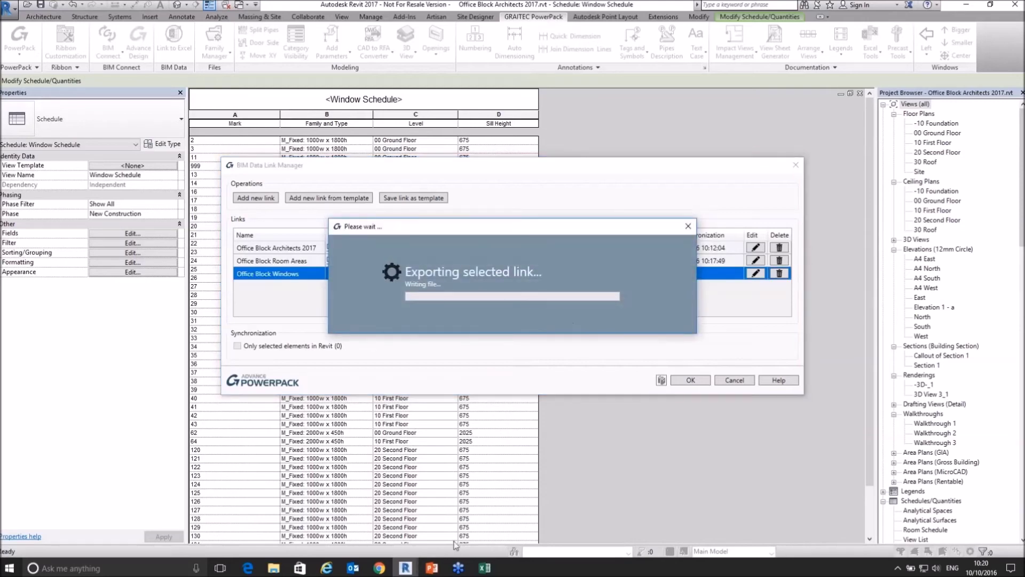
Switch to Excel and open Office Block Windows.xlsx from the Documents folder.
{"action": "left_click", "coordinate": [484, 567]}
{"action": "left_click", "coordinate": [15, 23]}
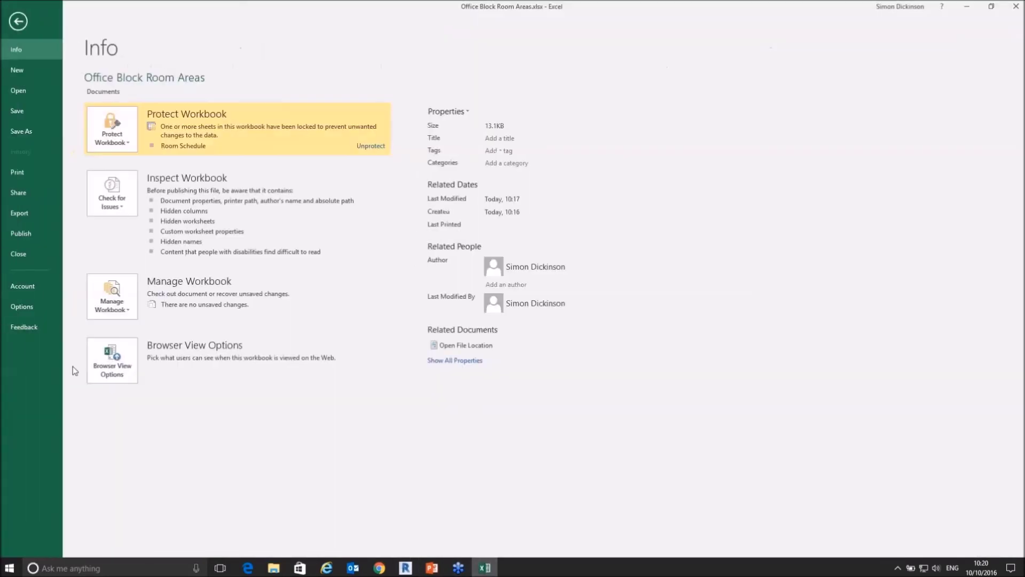
{"action": "left_click", "coordinate": [22, 91]}
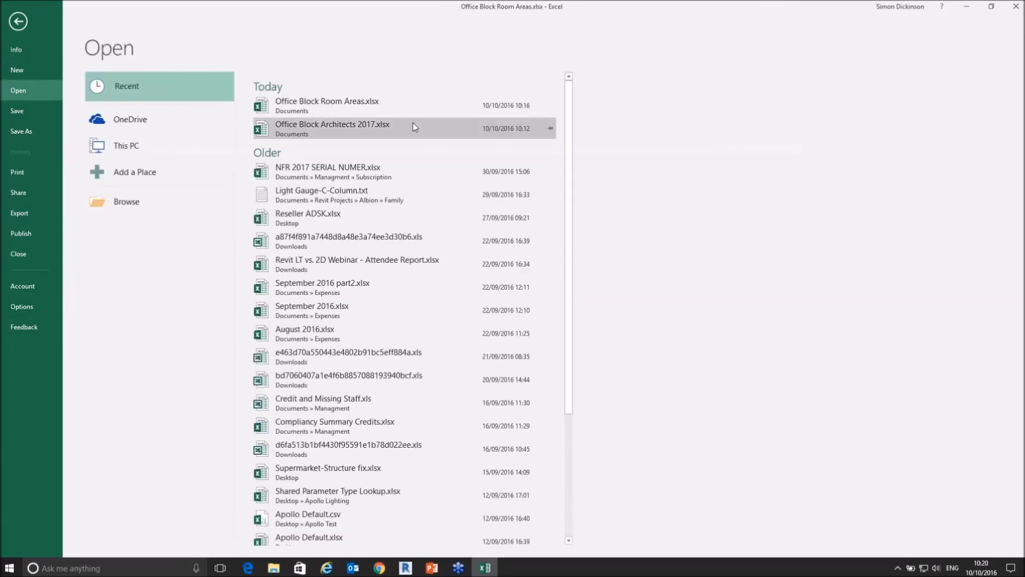
{"action": "left_click", "coordinate": [158, 203]}
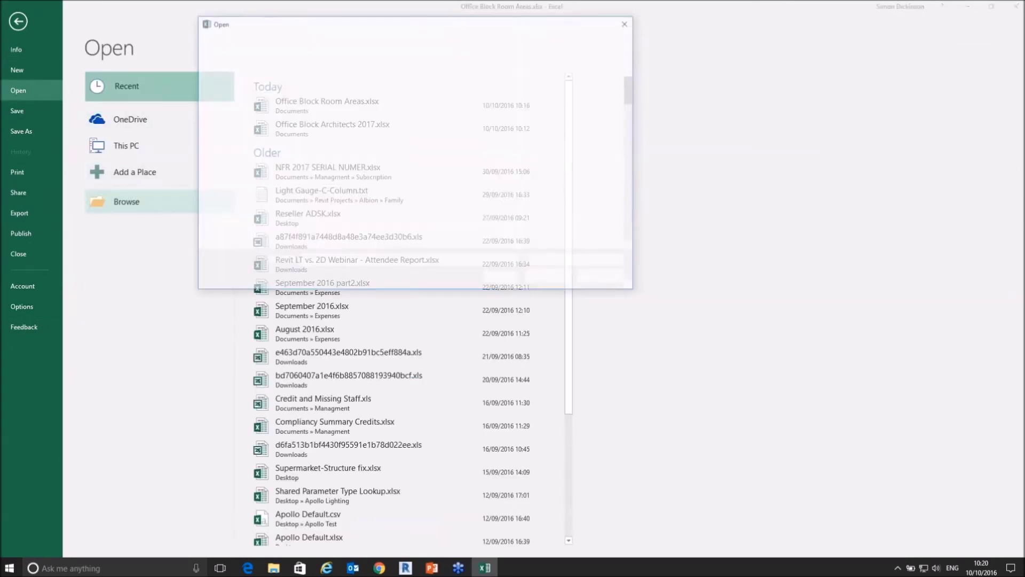
{"action": "left_click_drag", "start_coordinate": [633, 77], "coordinate": [628, 231]}
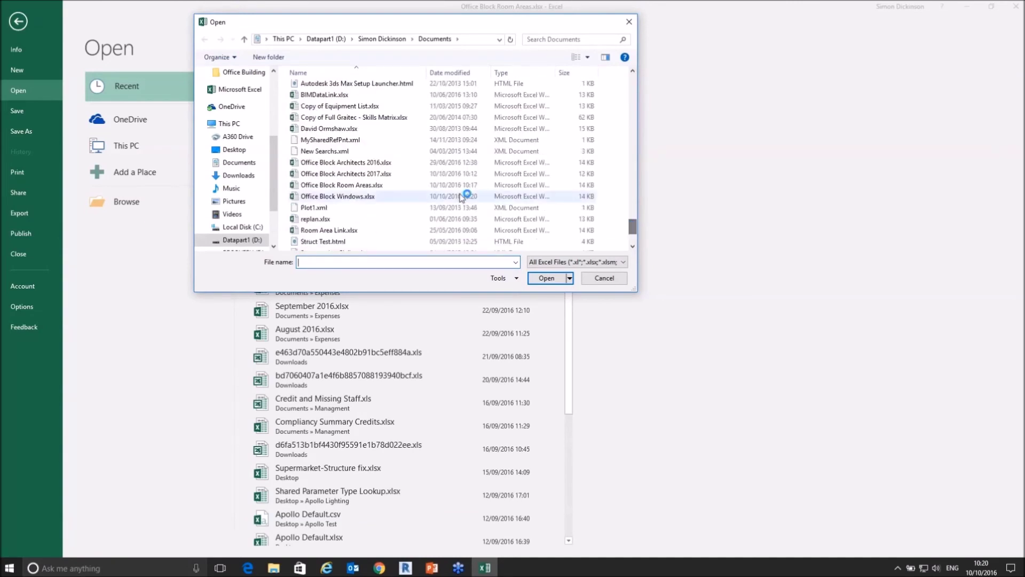
{"action": "double_click", "coordinate": [374, 197]}
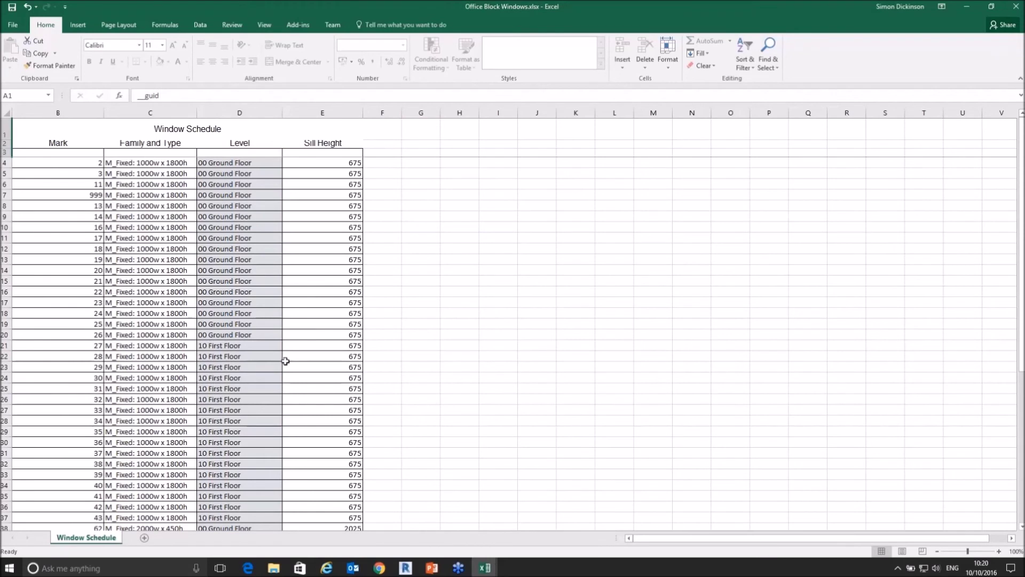
Look through the exported window list and set the Sill Height of window mark 2 in cell E4 to 800.
{"action": "scroll", "coordinate": [373, 290], "scroll_direction": "down", "scroll_amount": 5}
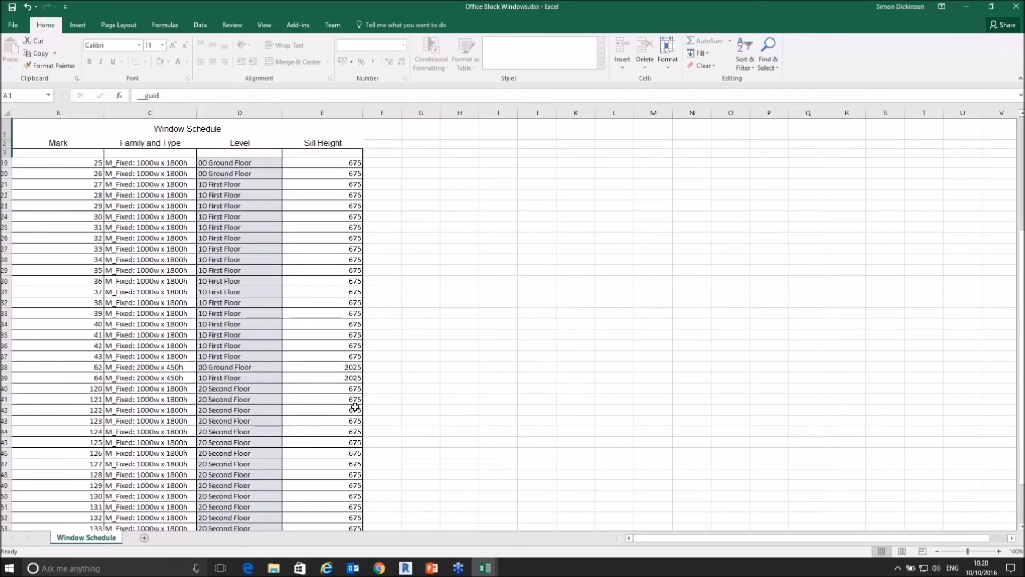
{"action": "scroll", "coordinate": [344, 301], "scroll_direction": "down", "scroll_amount": 4}
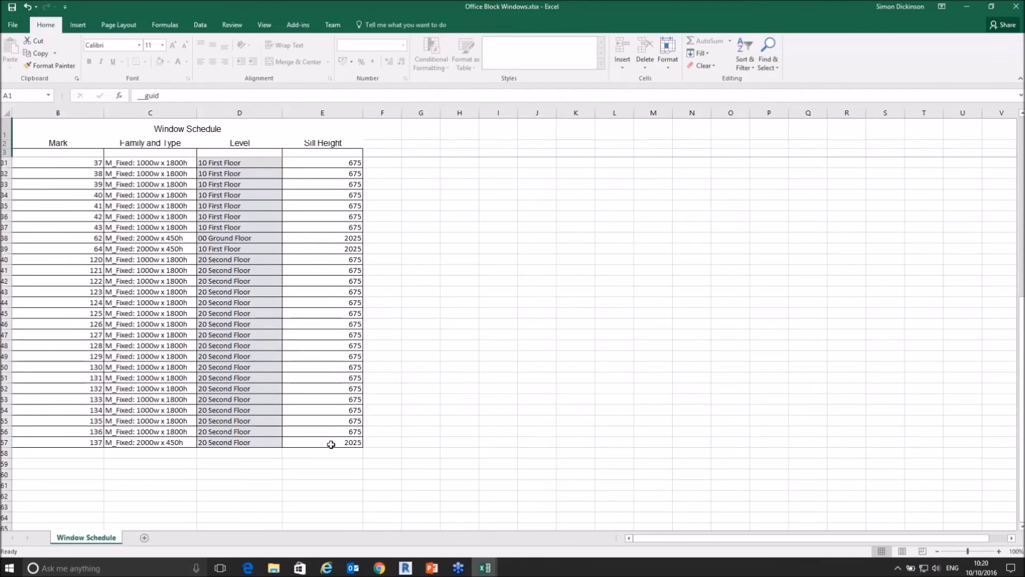
{"action": "left_click", "coordinate": [342, 260]}
{"action": "scroll", "coordinate": [405, 310], "scroll_direction": "up", "scroll_amount": 6}
{"action": "scroll", "coordinate": [405, 310], "scroll_direction": "up", "scroll_amount": 3}
{"action": "left_click", "coordinate": [338, 161]}
{"action": "left_click", "coordinate": [151, 95]}
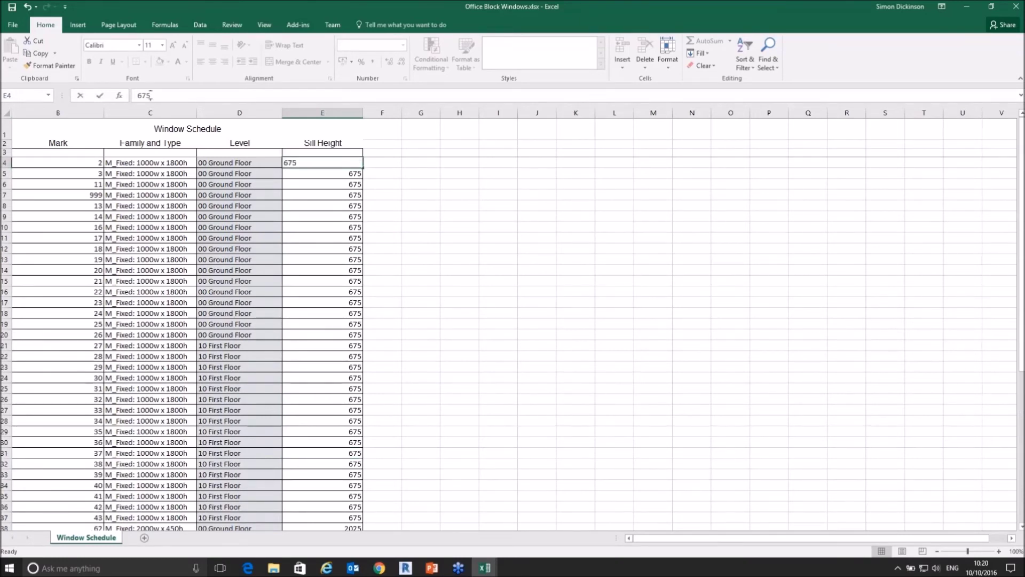
{"action": "double_click", "coordinate": [150, 95]}
{"action": "type", "text": "800"}
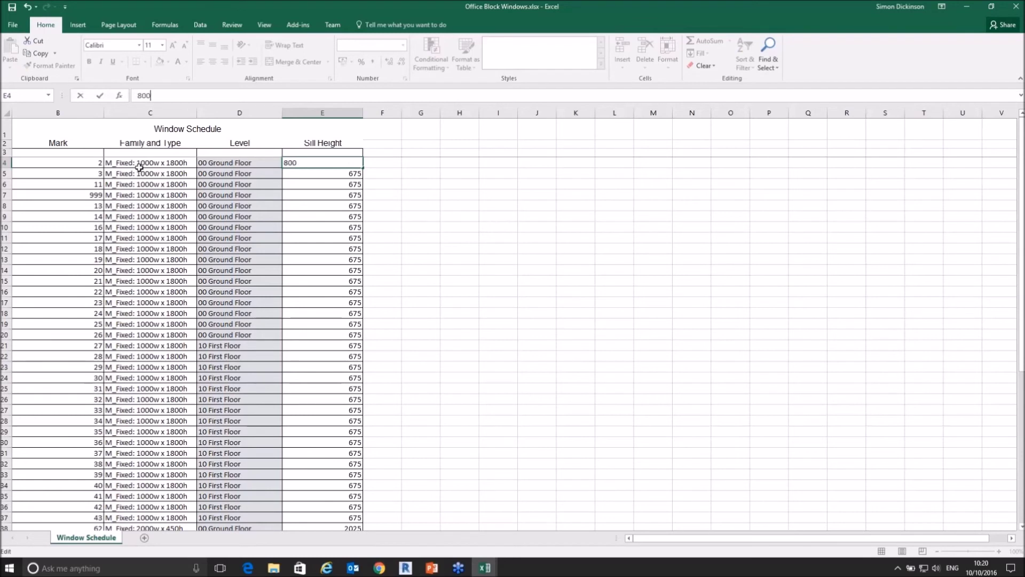
{"action": "key", "text": "Return"}
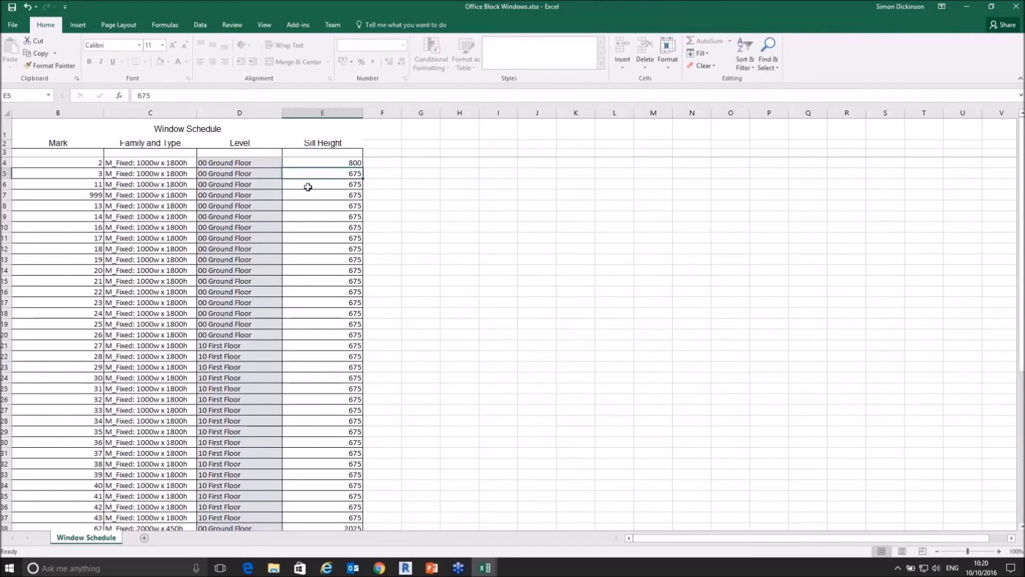
Fill the 800 sill height from cell E4 down to E57 and save the Office Block Windows workbook.
{"action": "left_click", "coordinate": [338, 163]}
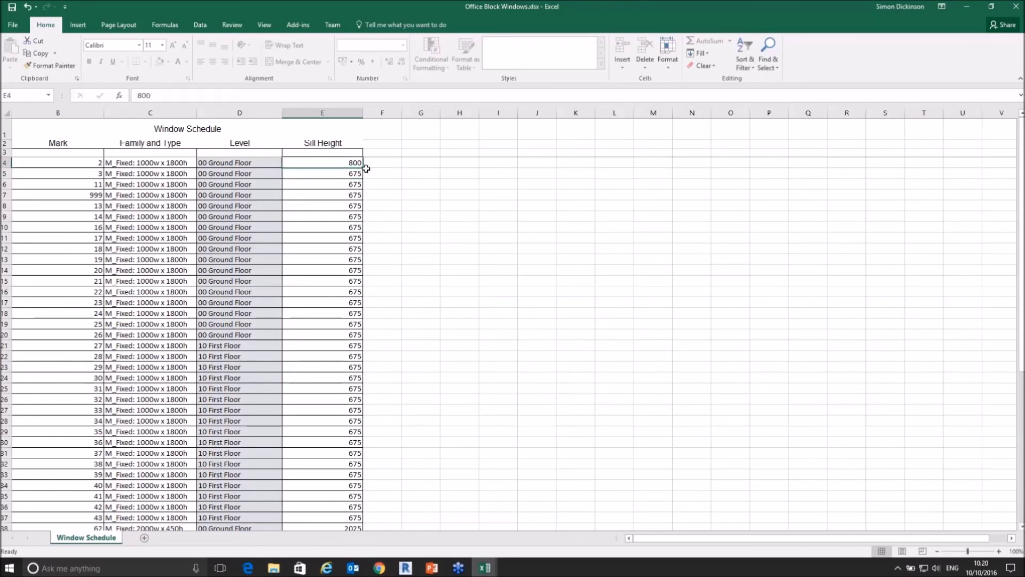
{"action": "left_click_drag", "start_coordinate": [363, 169], "coordinate": [348, 502]}
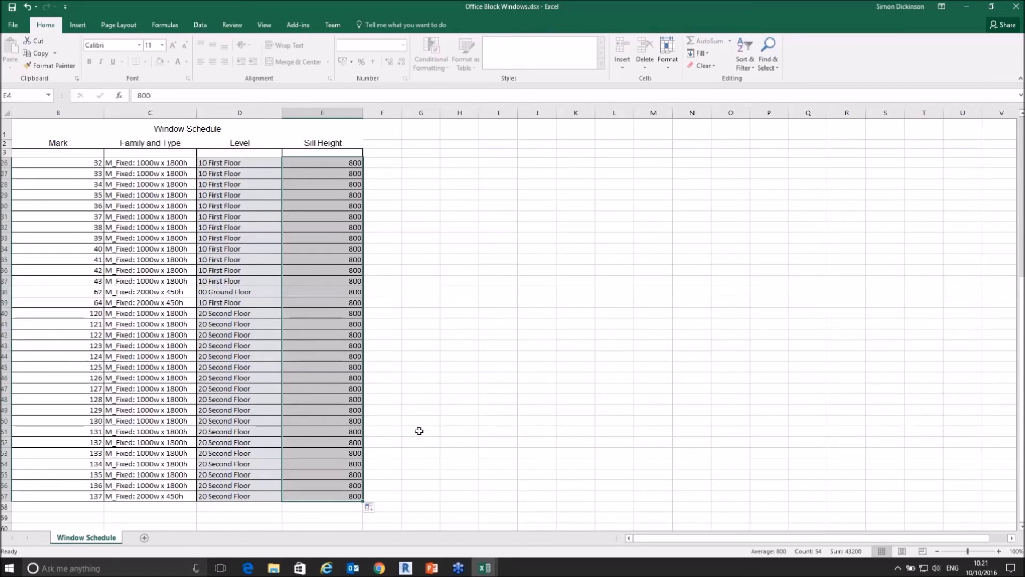
{"action": "left_click", "coordinate": [388, 377]}
{"action": "left_click", "coordinate": [16, 29]}
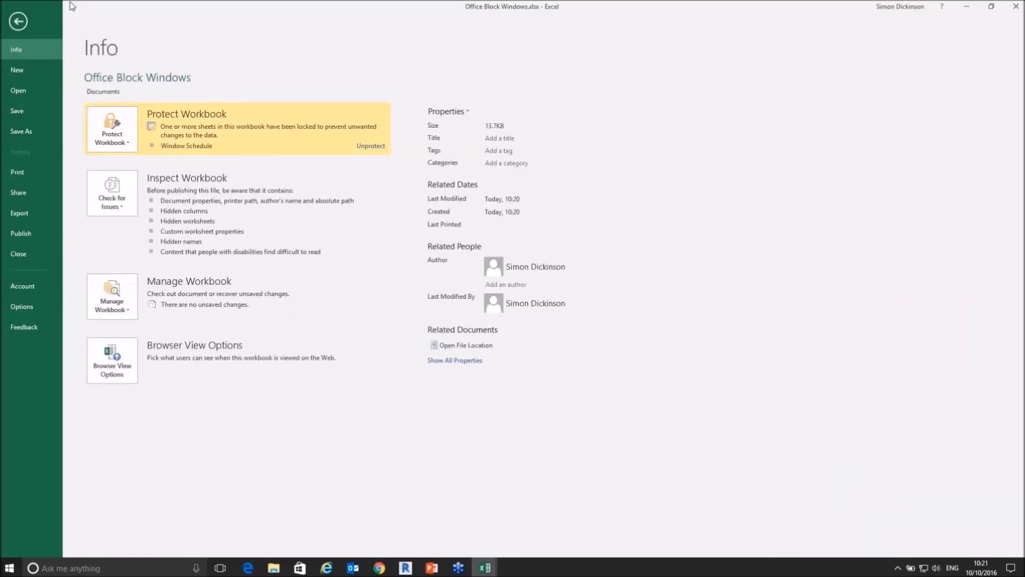
{"action": "left_click", "coordinate": [17, 111]}
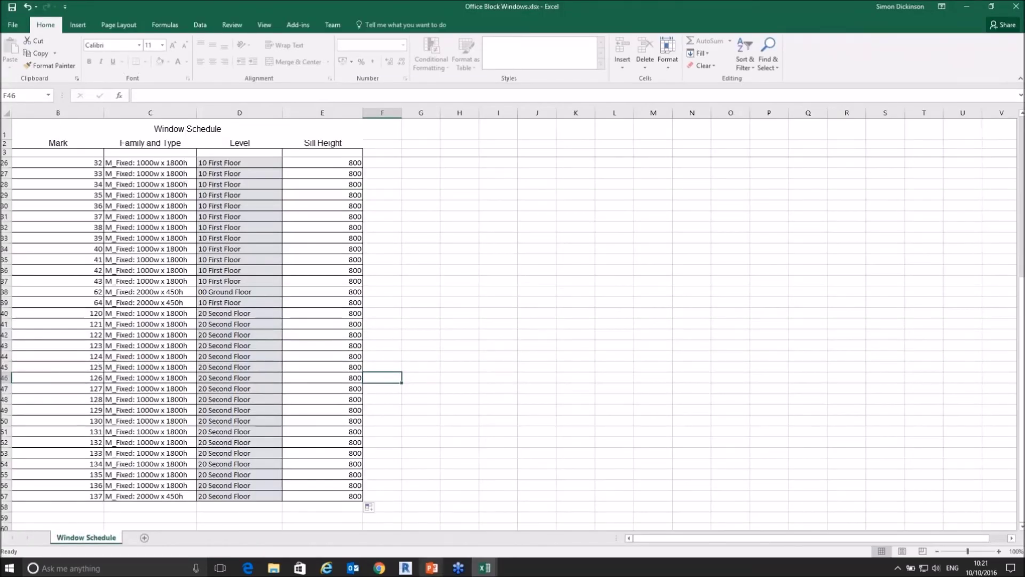
Switch to Revit, dismiss the export message and accept the BIM Data Link Manager to close it.
{"action": "mouse_move", "coordinate": [405, 569]}
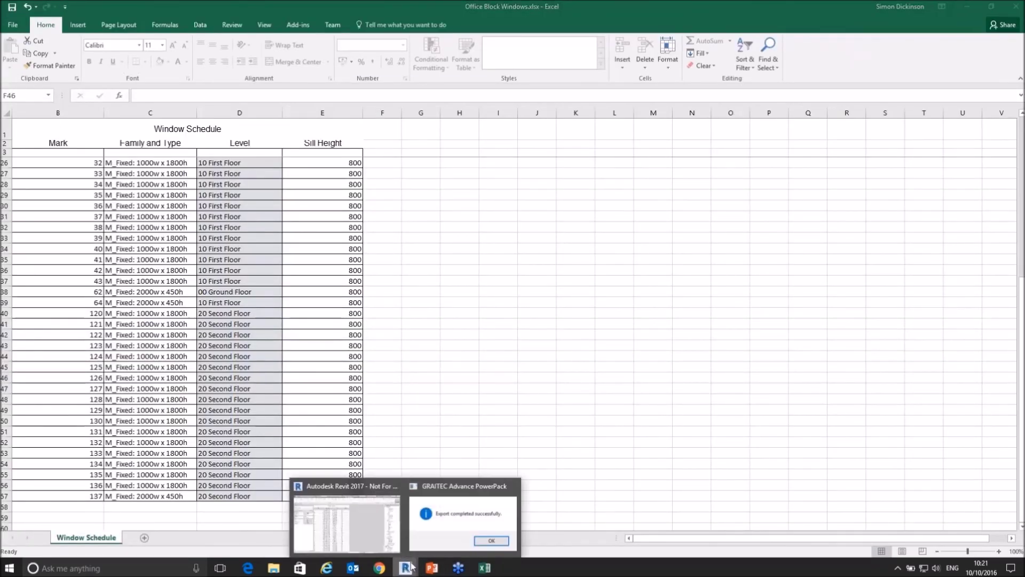
{"action": "left_click", "coordinate": [496, 543]}
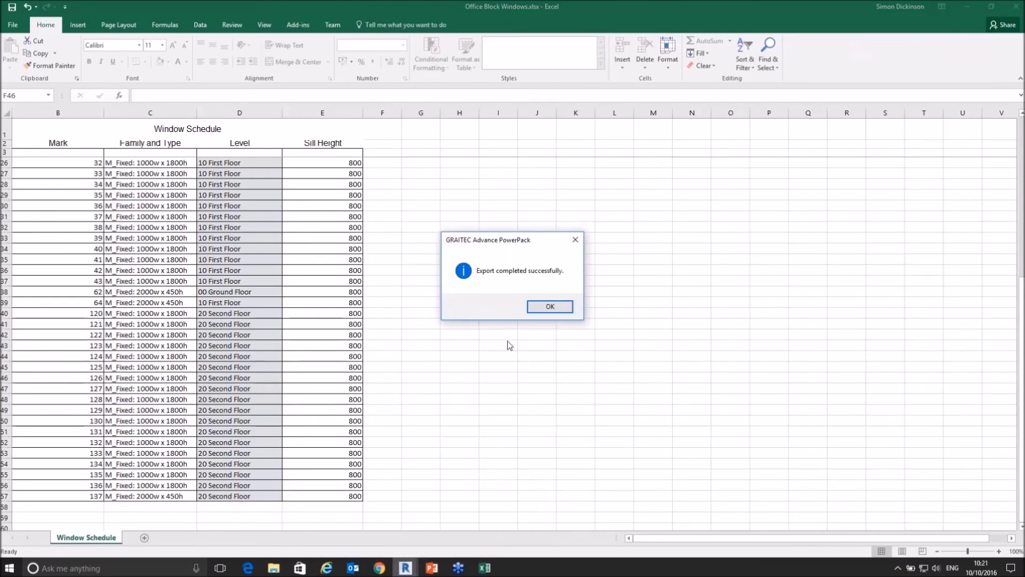
{"action": "left_click", "coordinate": [543, 305]}
{"action": "left_click", "coordinate": [406, 568]}
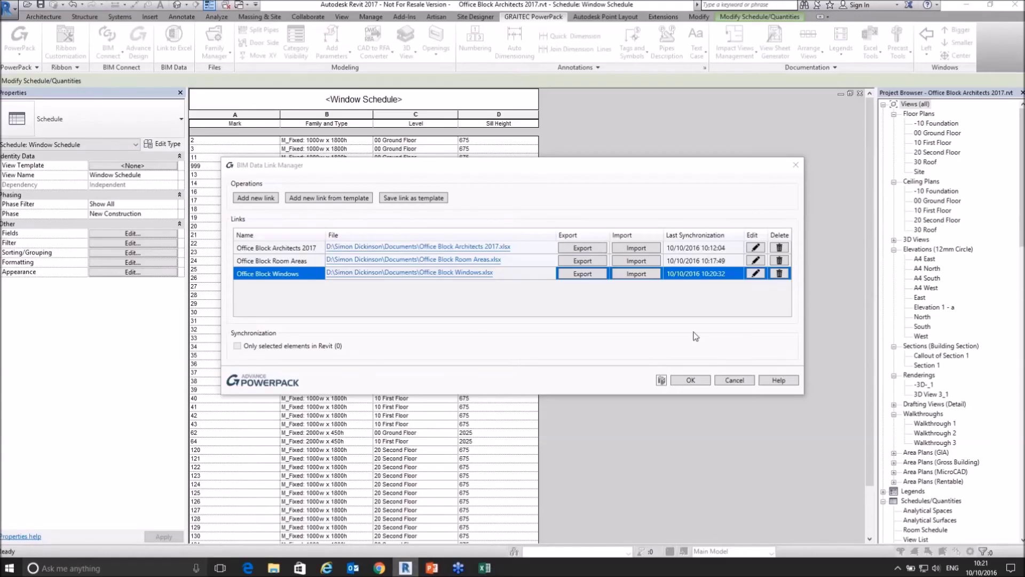
{"action": "left_click", "coordinate": [690, 381]}
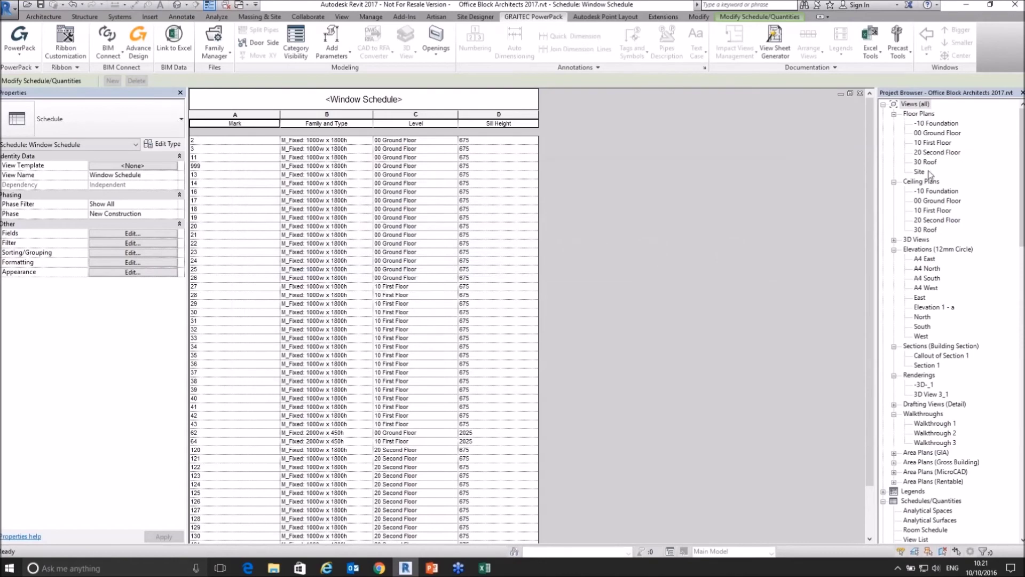
Open the East elevation and set its visual style to Shaded.
{"action": "double_click", "coordinate": [919, 298]}
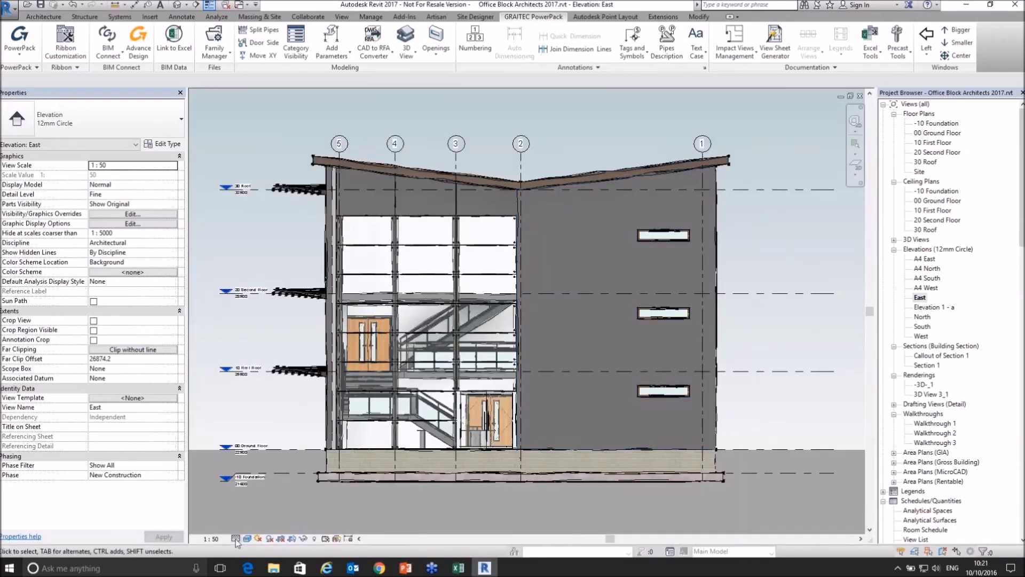
{"action": "left_click", "coordinate": [236, 538]}
{"action": "left_click", "coordinate": [258, 539]}
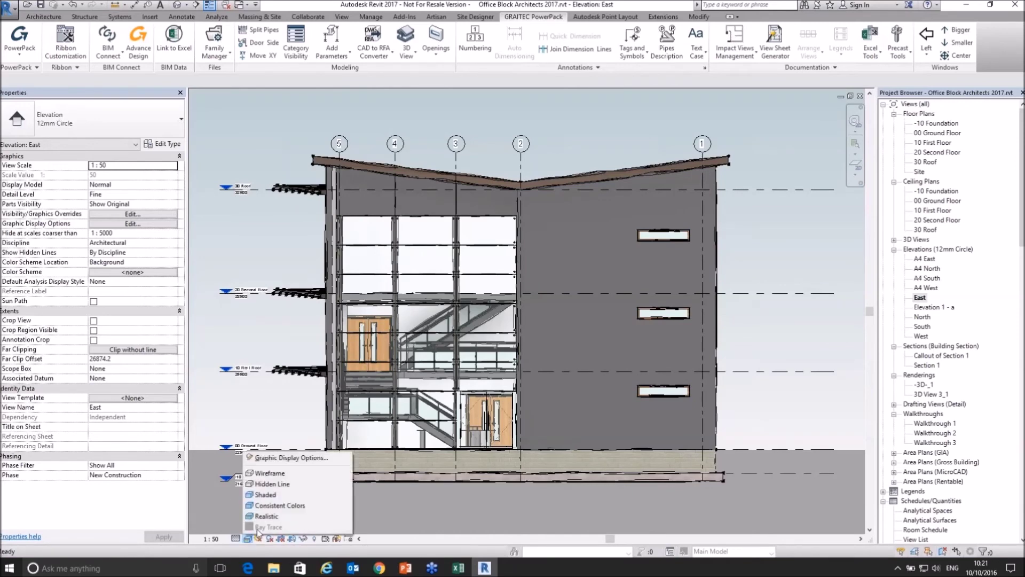
{"action": "left_click", "coordinate": [269, 499]}
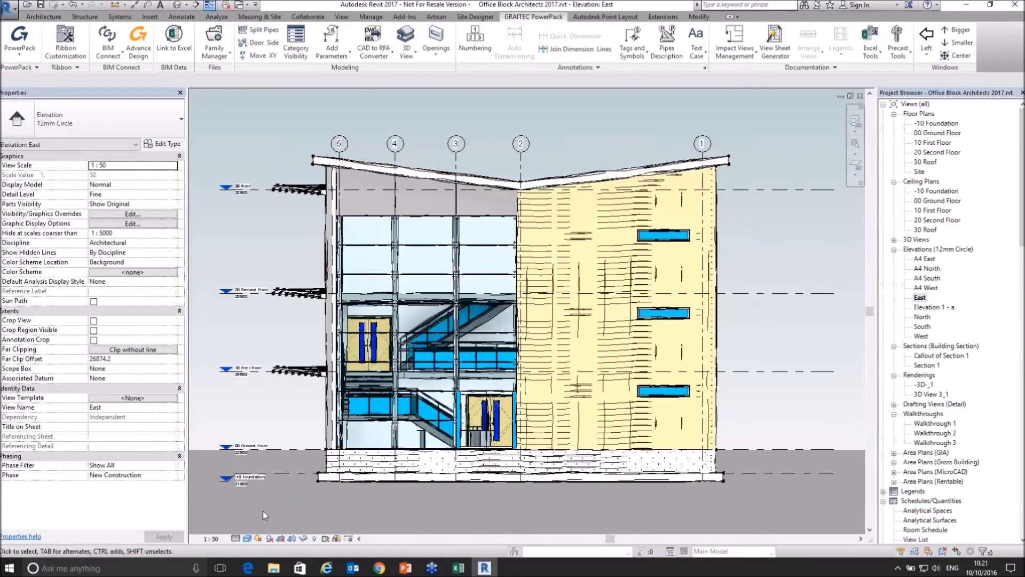
Disable sketchy lines and set the background to None for the East elevation, and change its visual style to Hidden Line.
{"action": "left_click", "coordinate": [241, 540]}
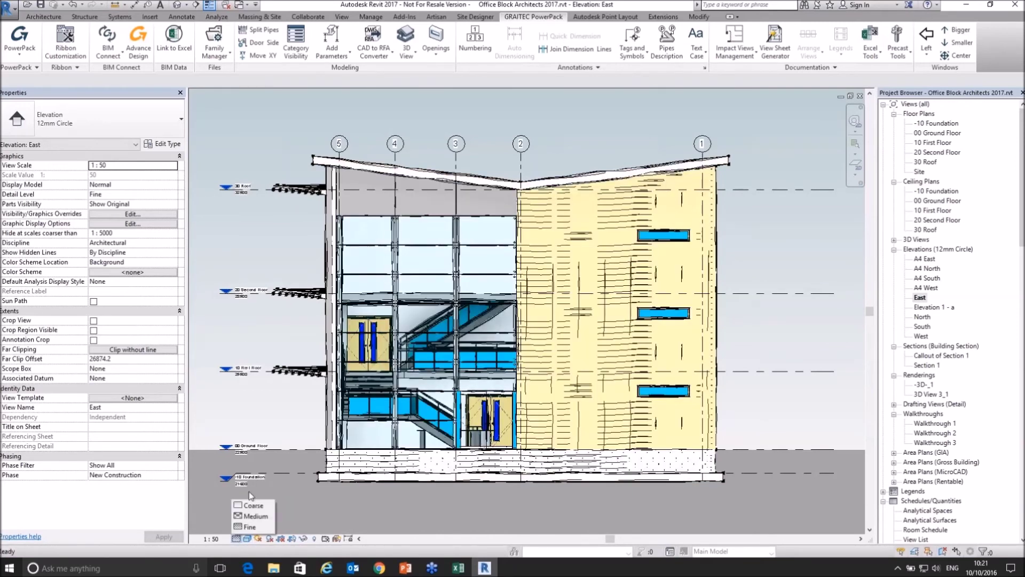
{"action": "left_click", "coordinate": [247, 538]}
{"action": "left_click", "coordinate": [282, 458]}
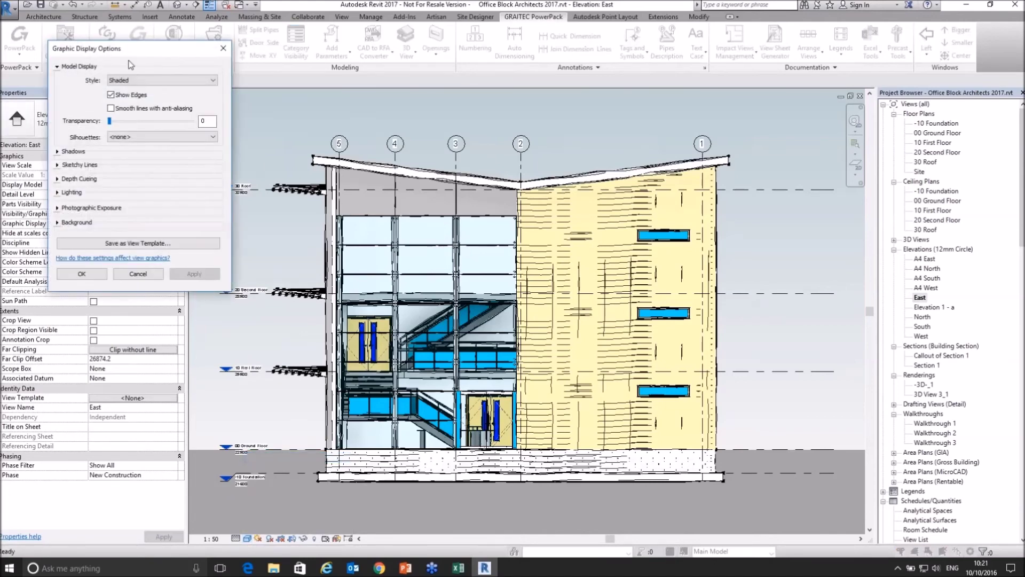
{"action": "left_click", "coordinate": [63, 165]}
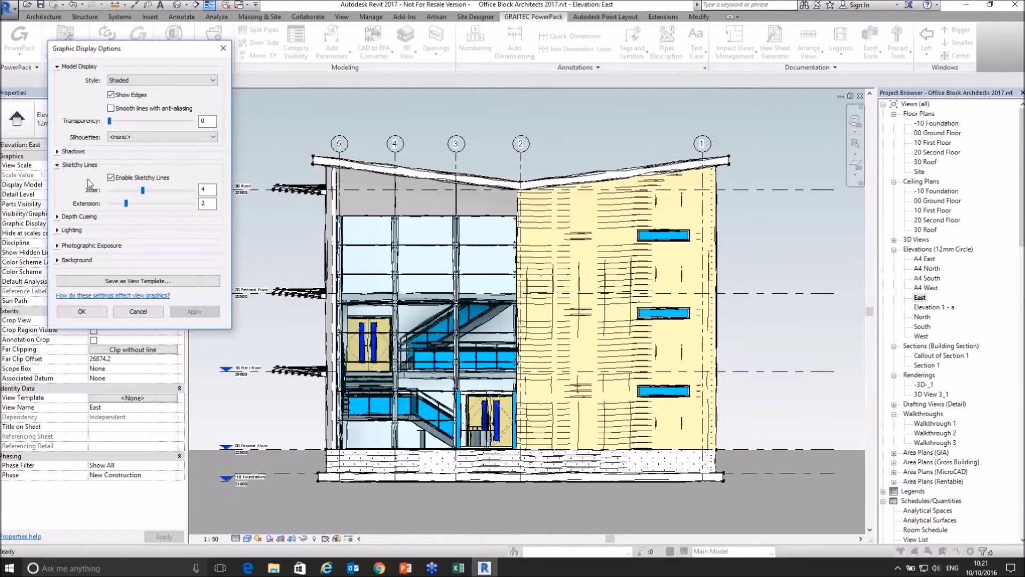
{"action": "left_click", "coordinate": [110, 177]}
{"action": "left_click", "coordinate": [75, 259]}
{"action": "left_click", "coordinate": [160, 279]}
{"action": "left_click", "coordinate": [139, 289]}
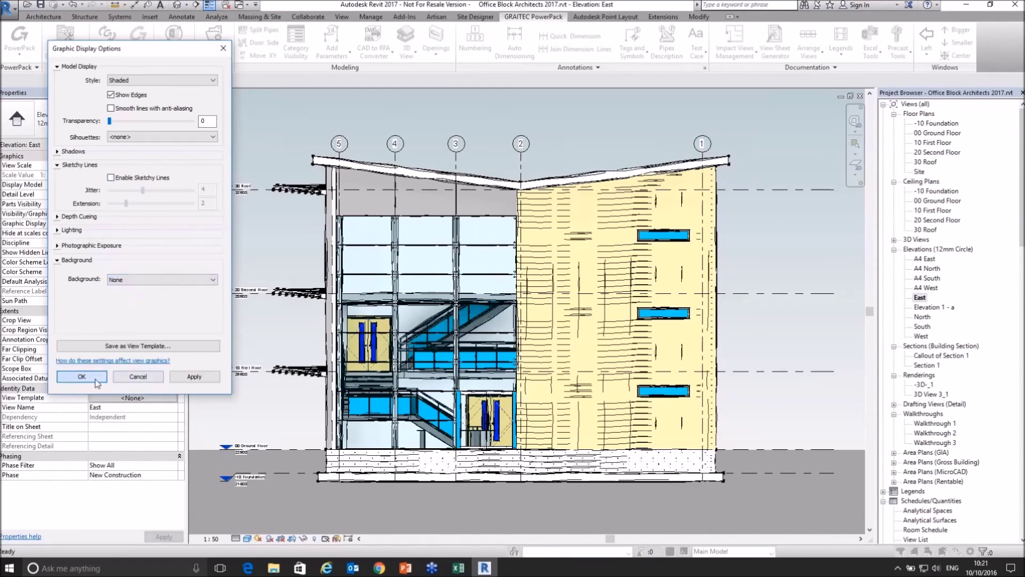
{"action": "left_click", "coordinate": [82, 376]}
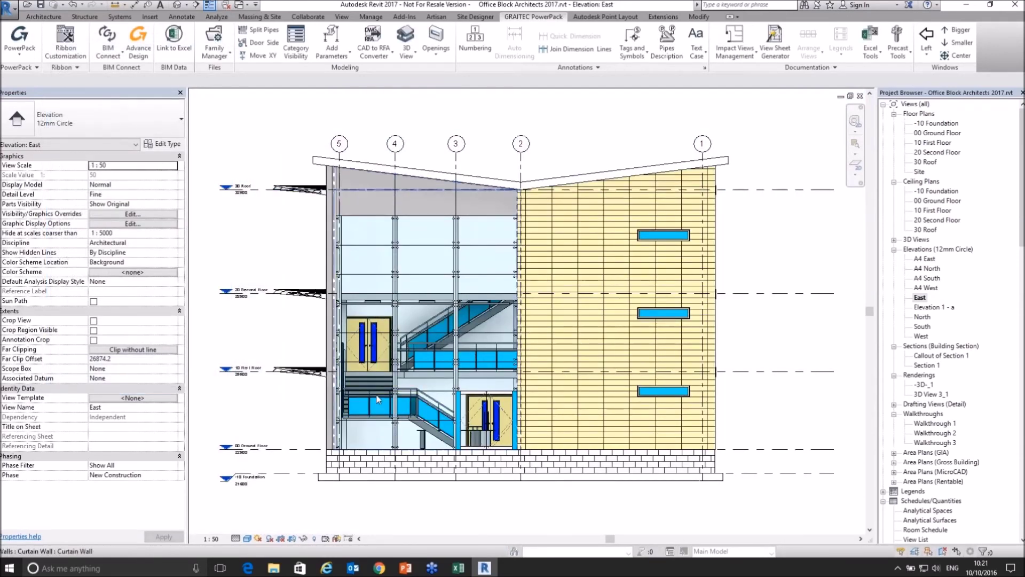
{"action": "key", "text": "h"}
{"action": "key", "text": "l"}
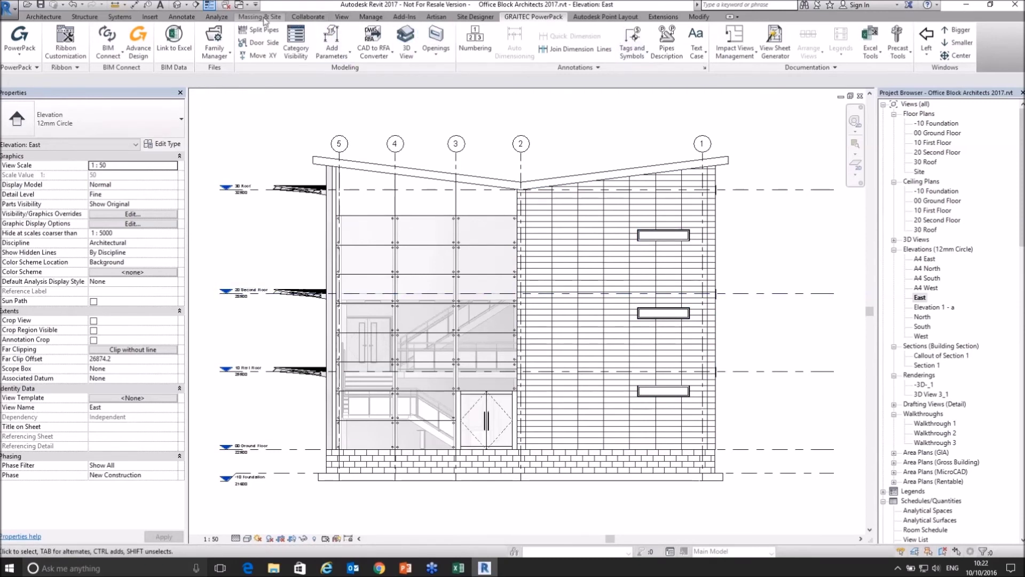
Import the Office Block Windows link from Excel through the BIM Data Link Manager and accept the update.
{"action": "left_click", "coordinate": [173, 39]}
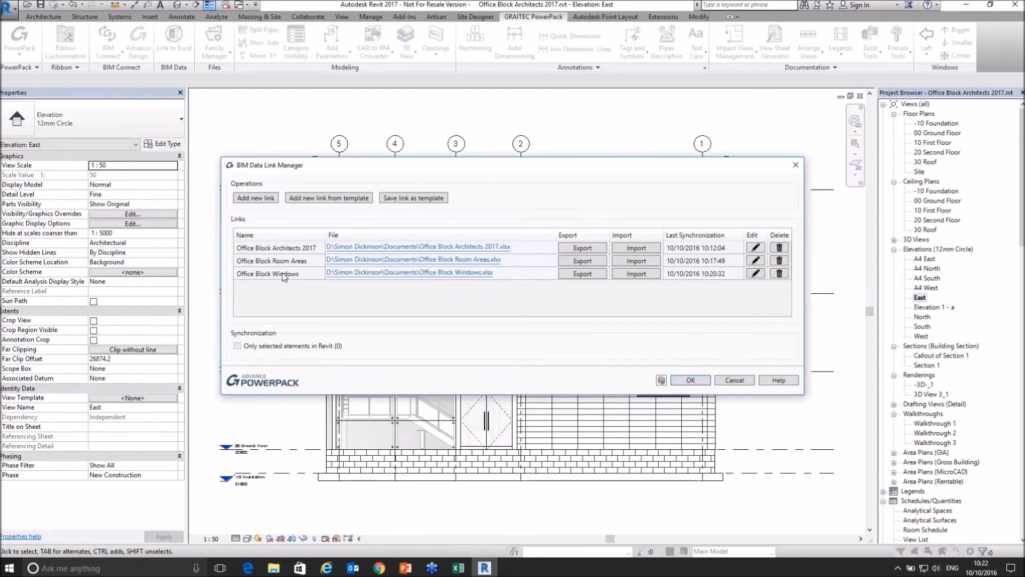
{"action": "left_click", "coordinate": [283, 276]}
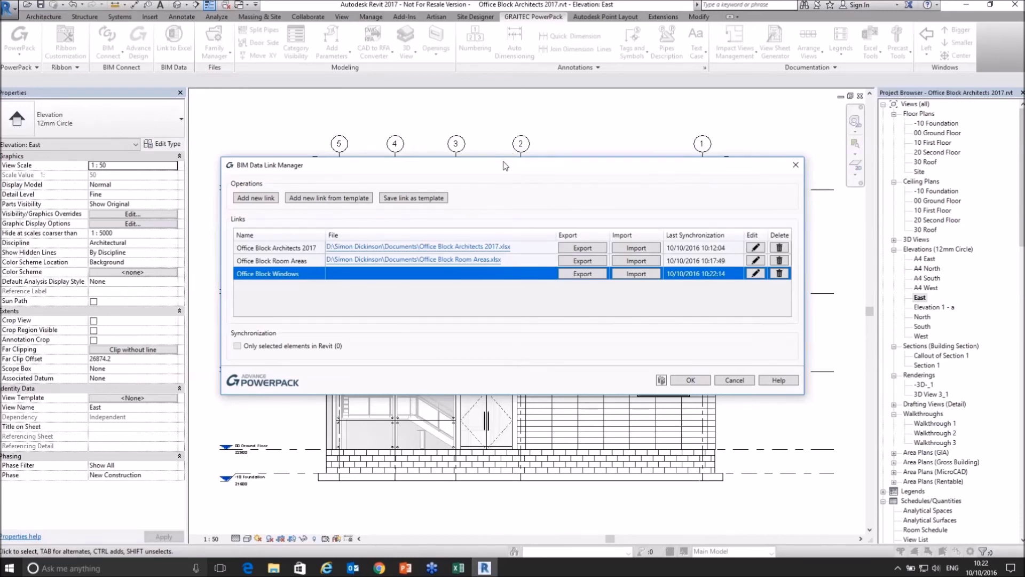
{"action": "left_click_drag", "start_coordinate": [505, 165], "coordinate": [502, 116]}
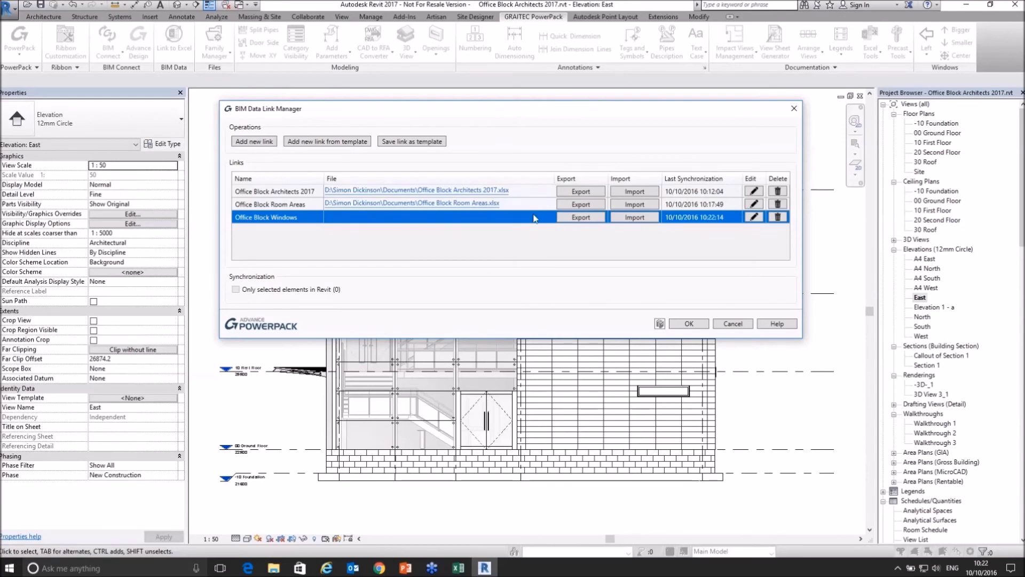
{"action": "left_click", "coordinate": [687, 325]}
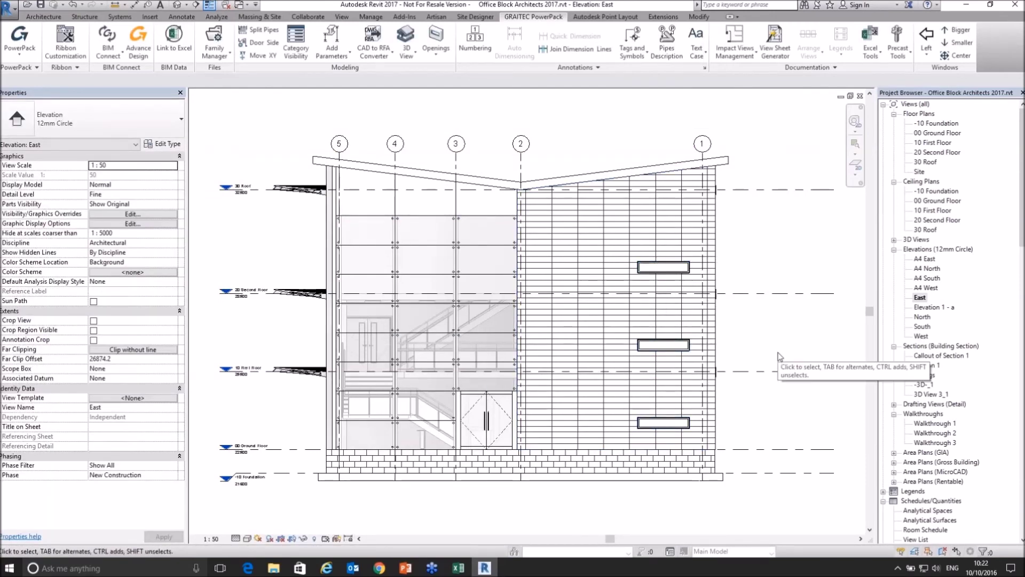
Open the North elevation and check the Sill Height of a second-floor window near grid B.
{"action": "double_click", "coordinate": [922, 317]}
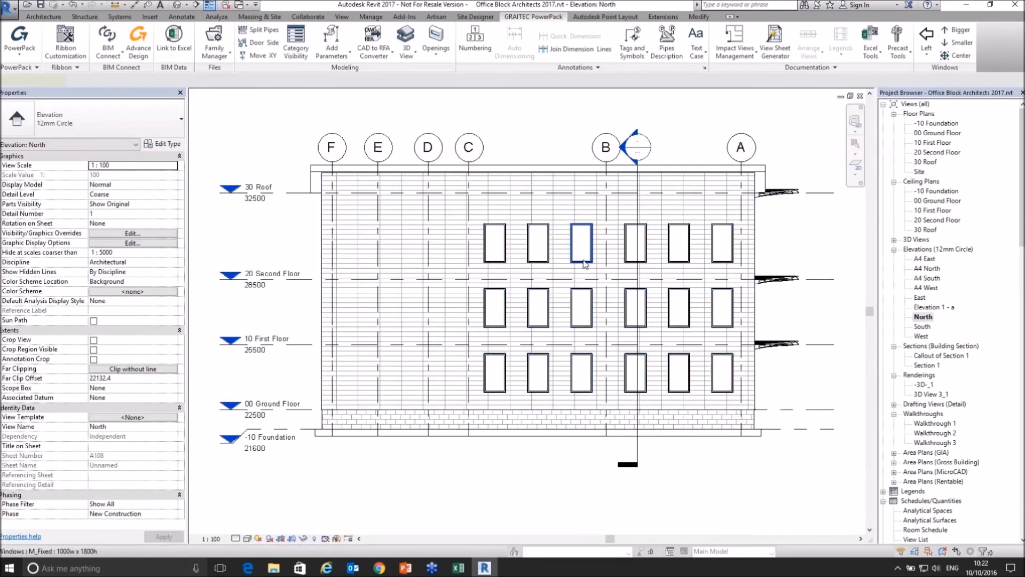
{"action": "left_click", "coordinate": [585, 263]}
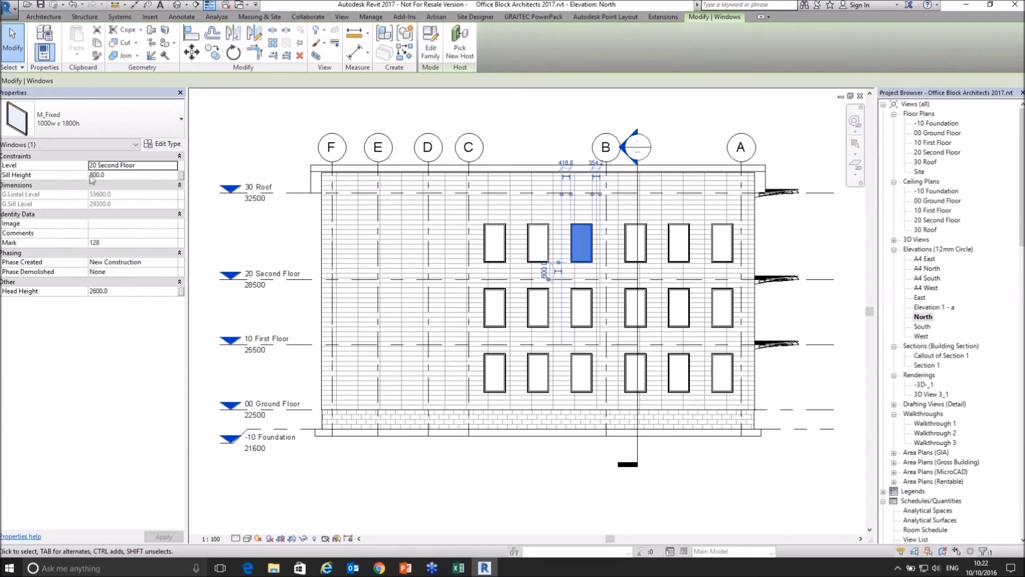
{"action": "left_click", "coordinate": [104, 182]}
{"action": "left_click", "coordinate": [193, 286]}
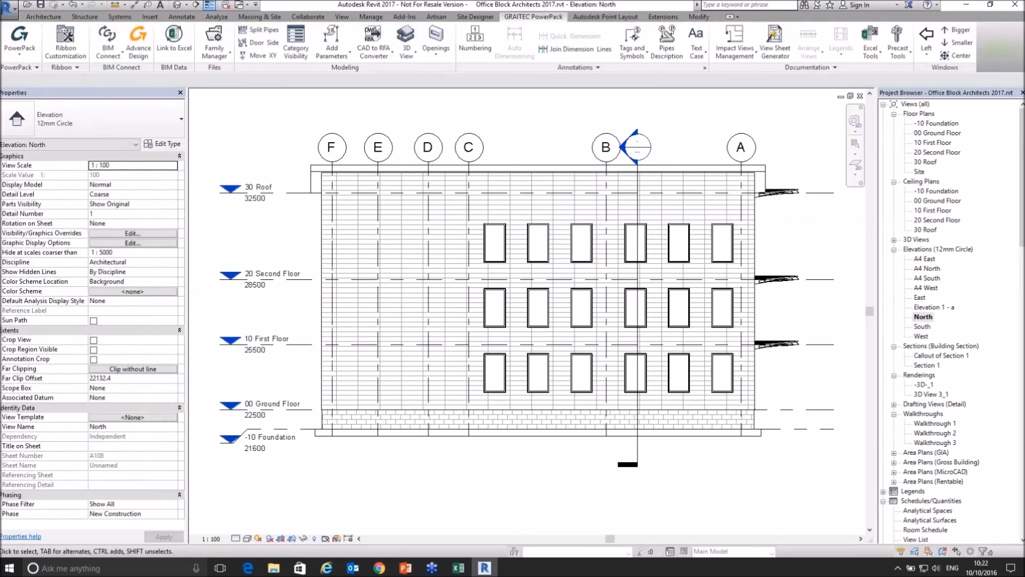
Switch to Excel to review the levels and Area Dif column in Office Block Room Areas.xlsx, and return to Revit.
{"action": "mouse_move", "coordinate": [466, 573]}
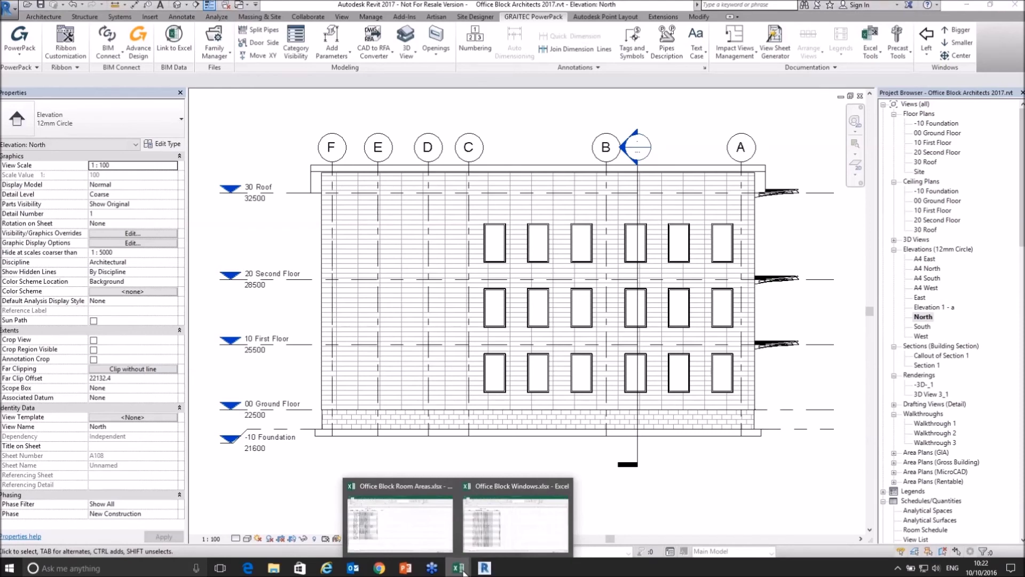
{"action": "left_click", "coordinate": [436, 535]}
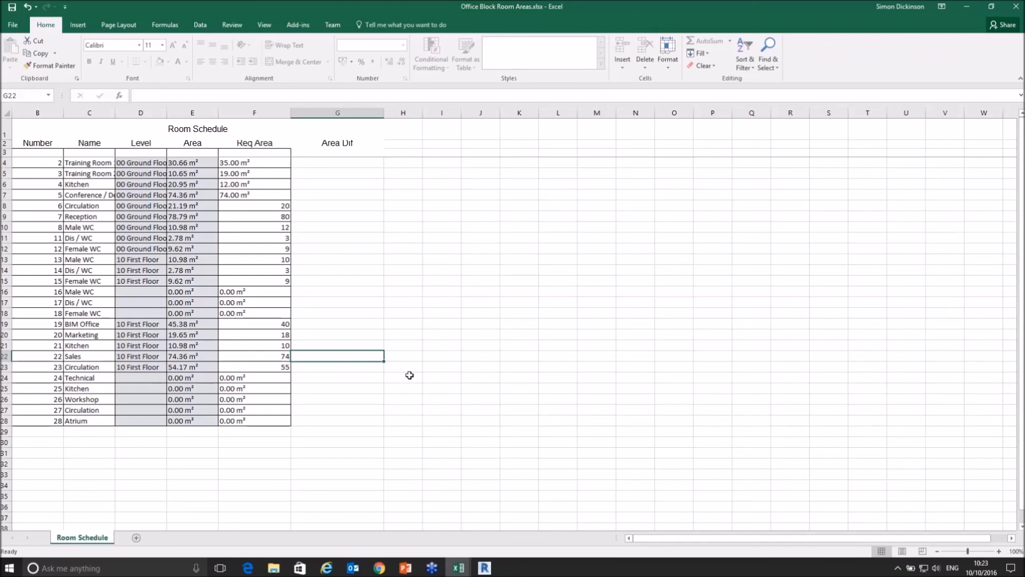
{"action": "left_click", "coordinate": [153, 269]}
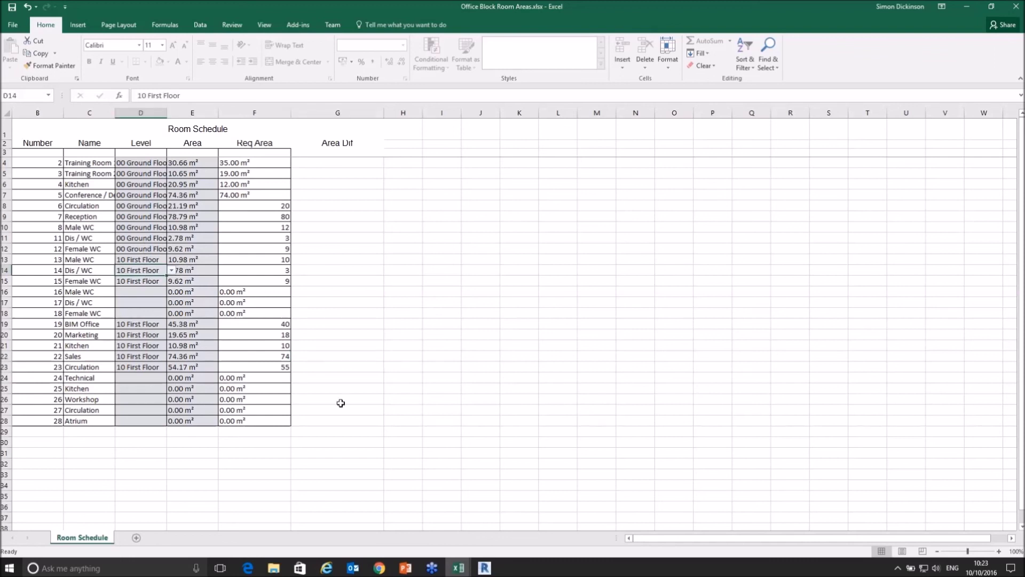
{"action": "left_click", "coordinate": [337, 367]}
{"action": "left_click", "coordinate": [338, 378]}
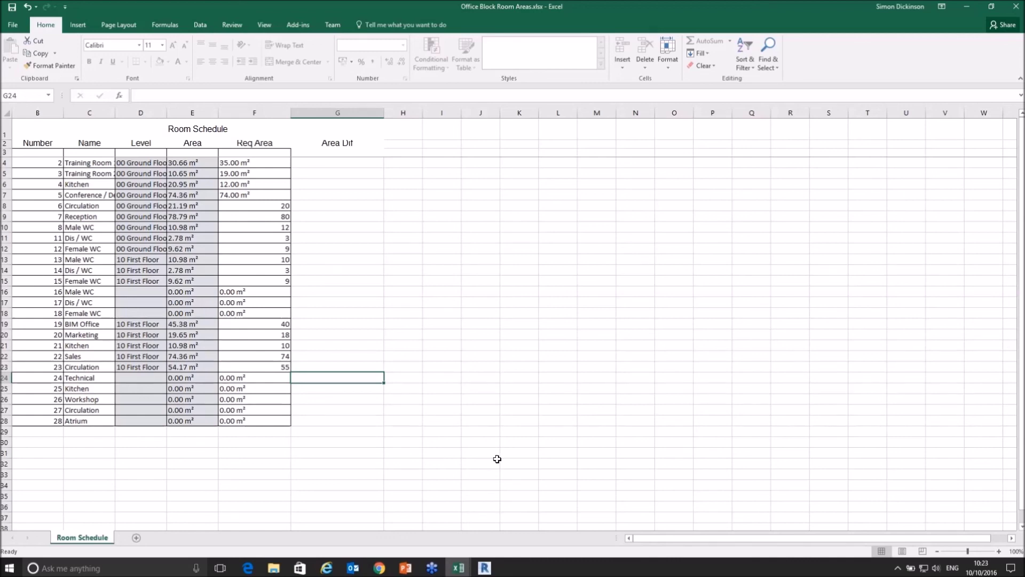
{"action": "left_click", "coordinate": [485, 568]}
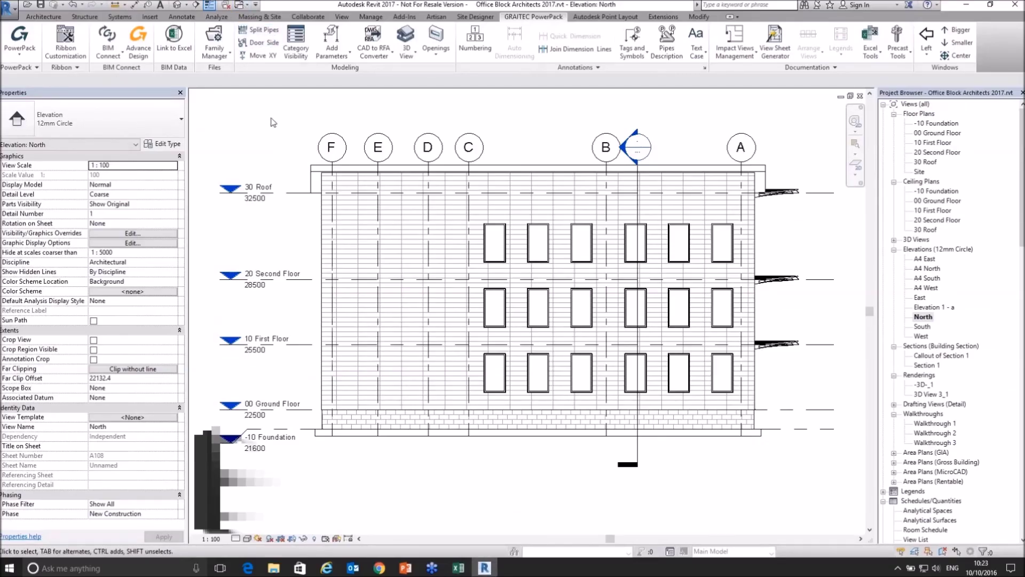